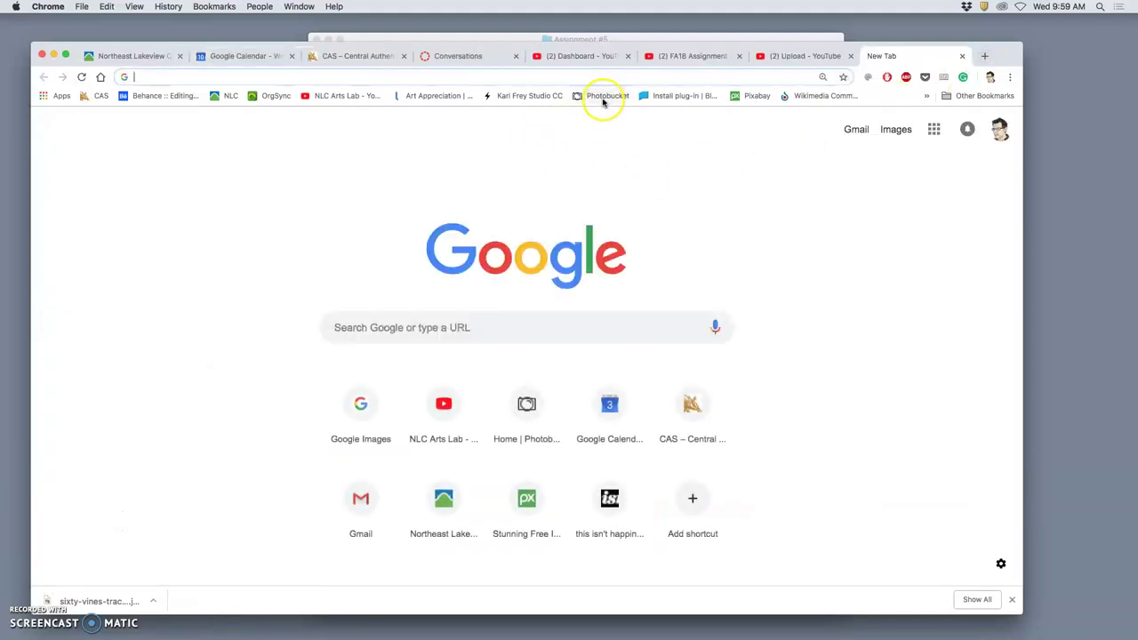
Open Photobucket and browse DIGITAL ART 1 > Digital I Assignments > Assignment 5 GIF animation
left_click(604, 98)
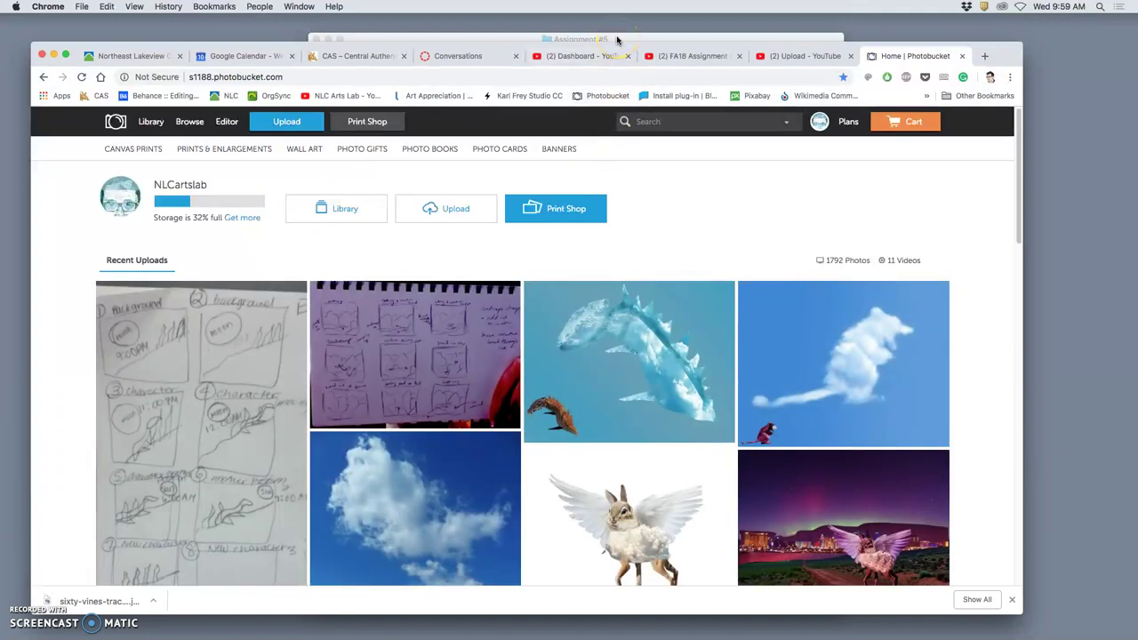
left_click(617, 39)
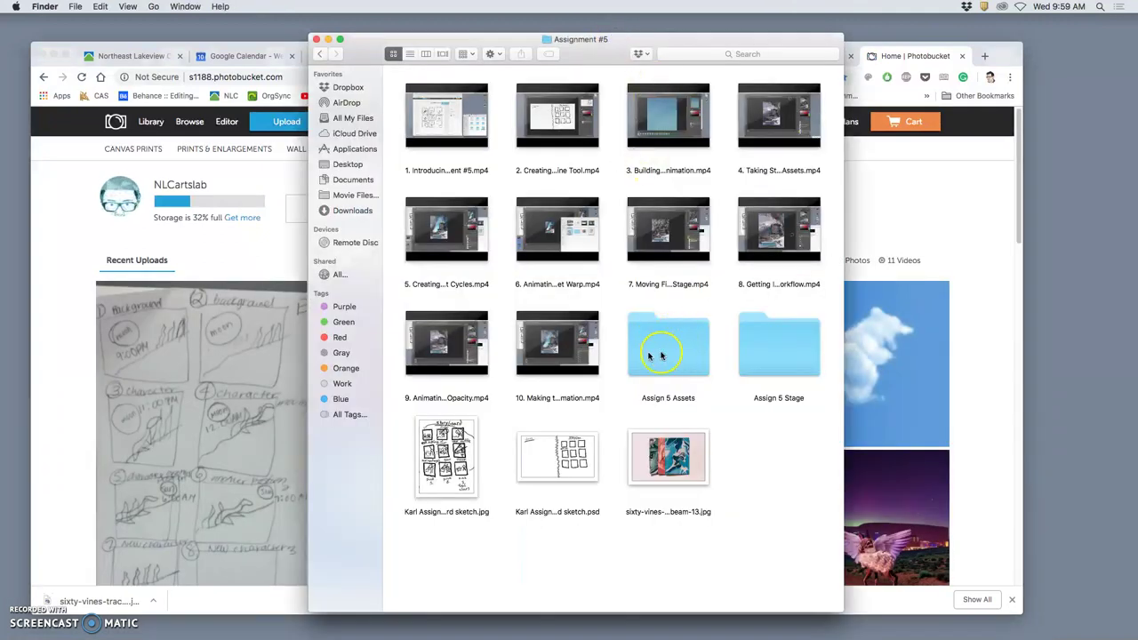
left_click(253, 221)
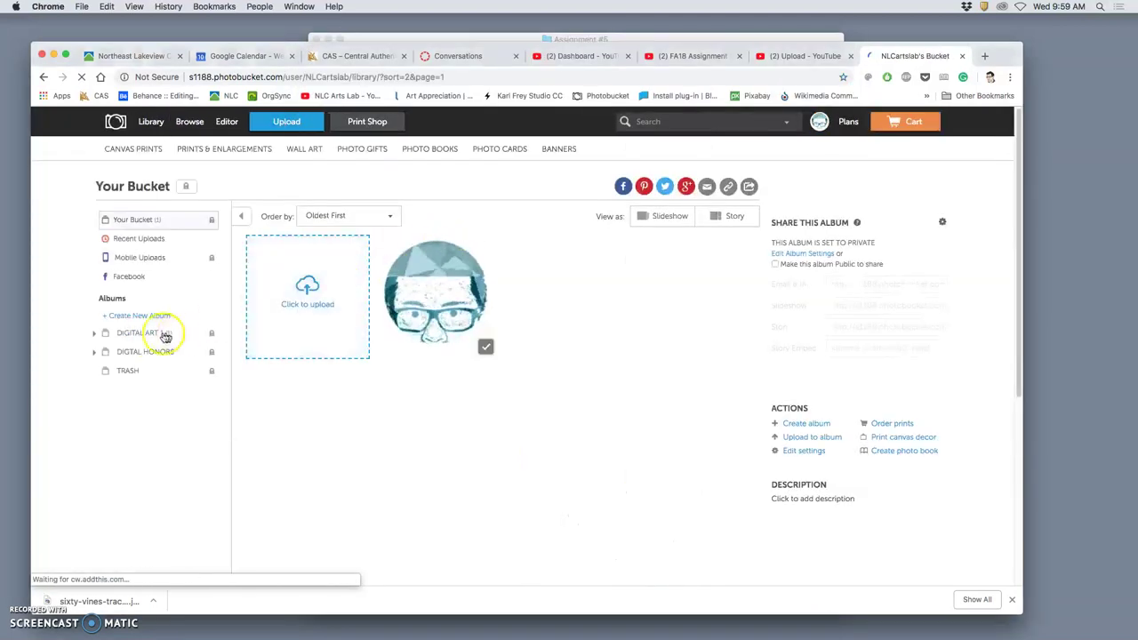
left_click(95, 333)
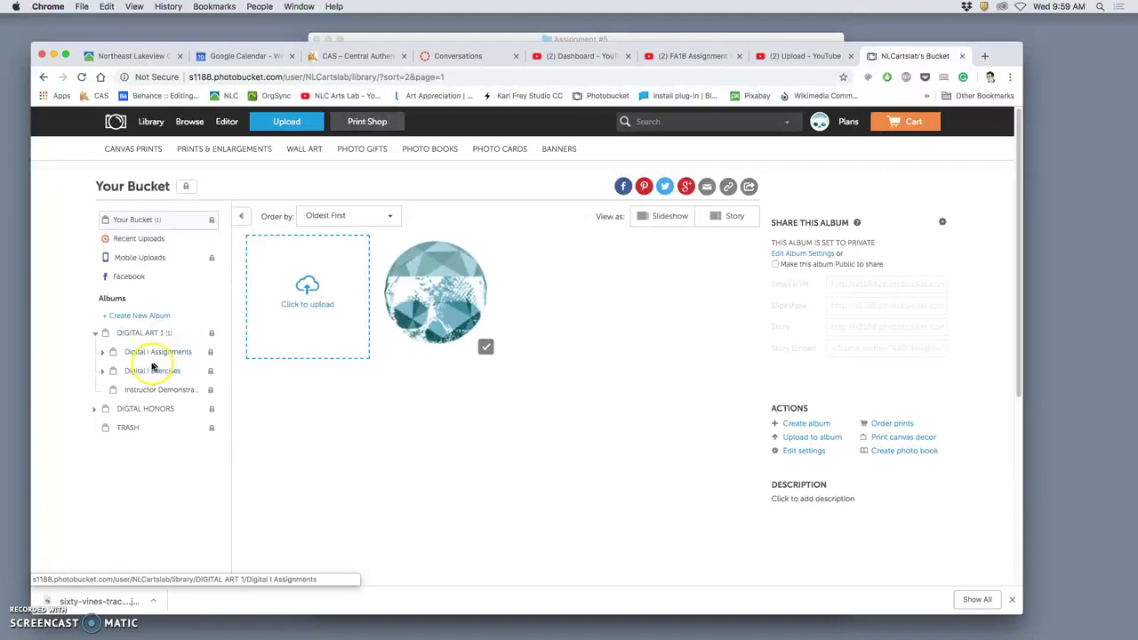
left_click(102, 352)
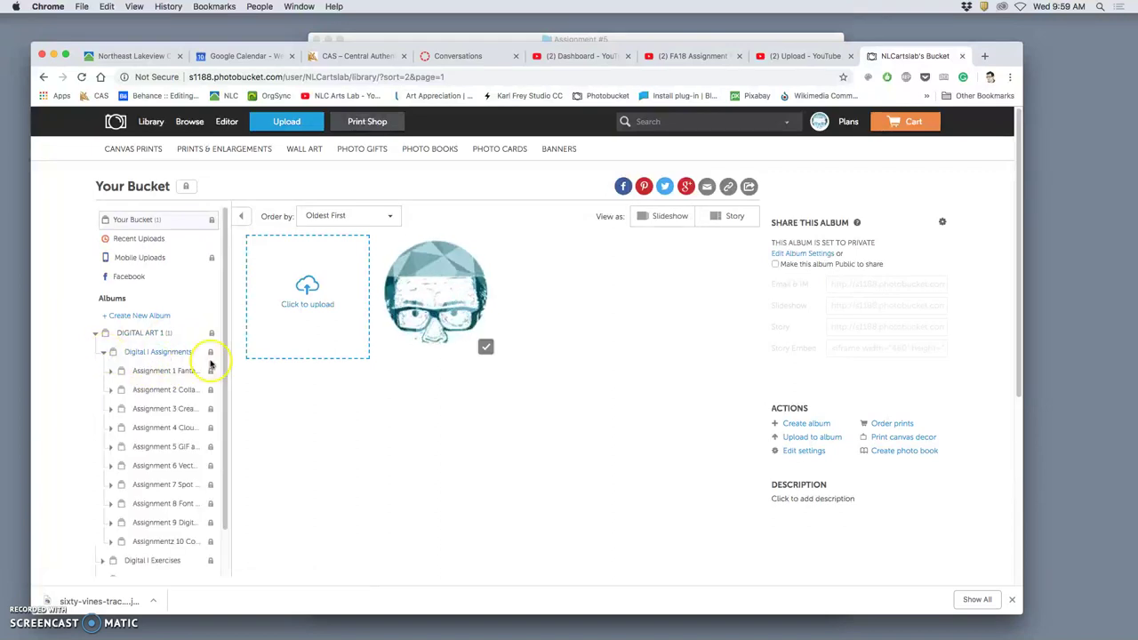
left_click(112, 448)
left_click(157, 447)
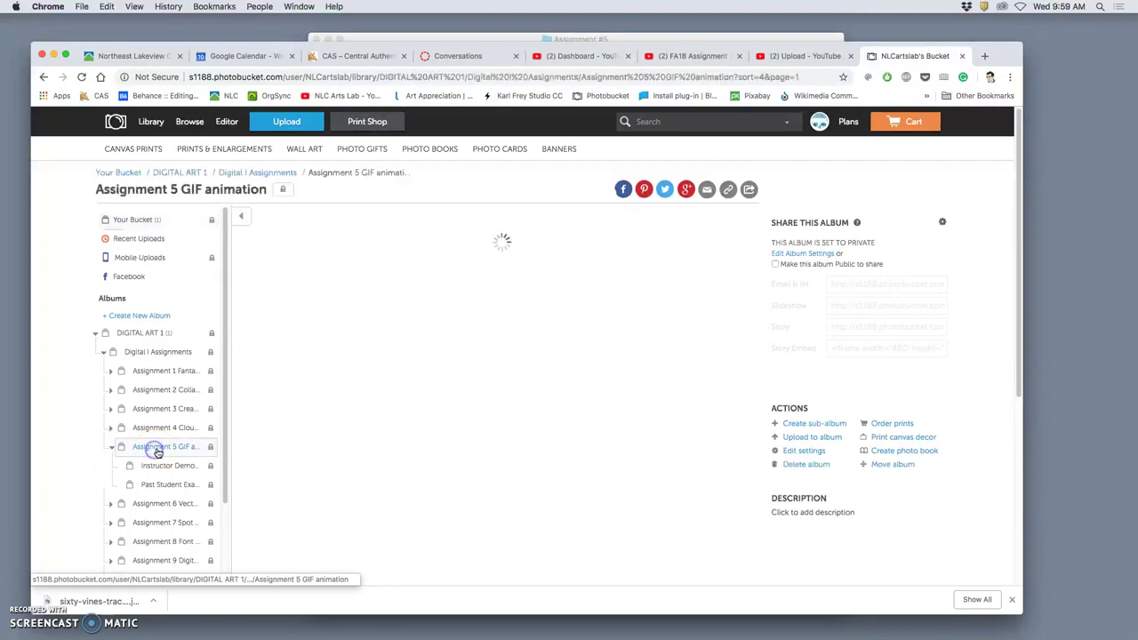
scroll(356, 324, "down", 2)
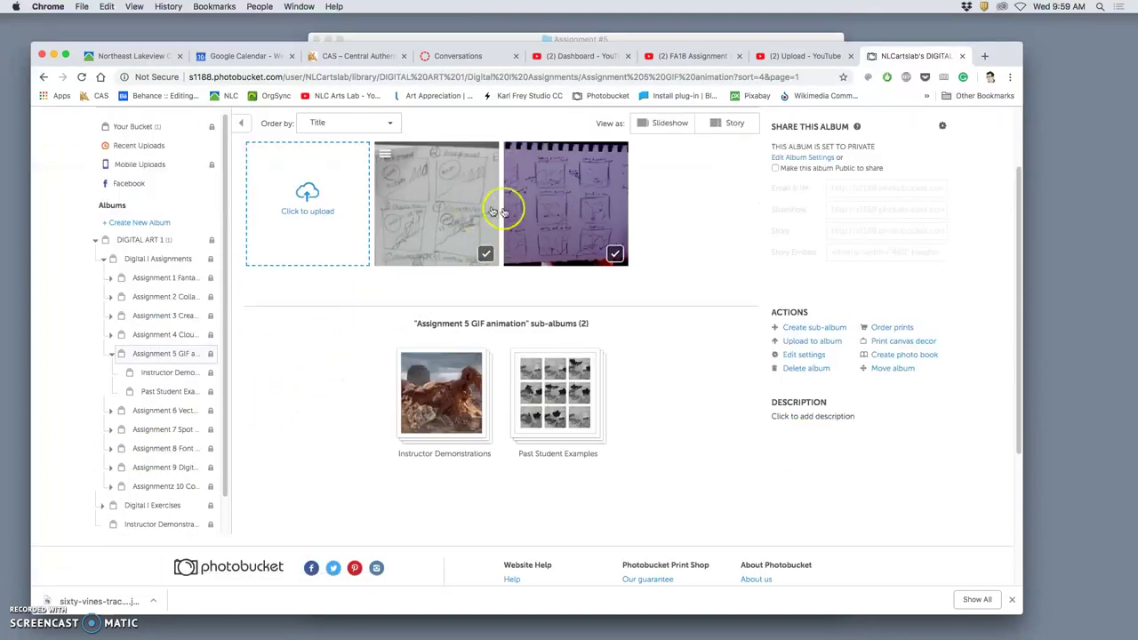
Open Instructor Demonstrations and drag the storyboard sketch JPG in from the Assignment #5 folder
left_click(161, 375)
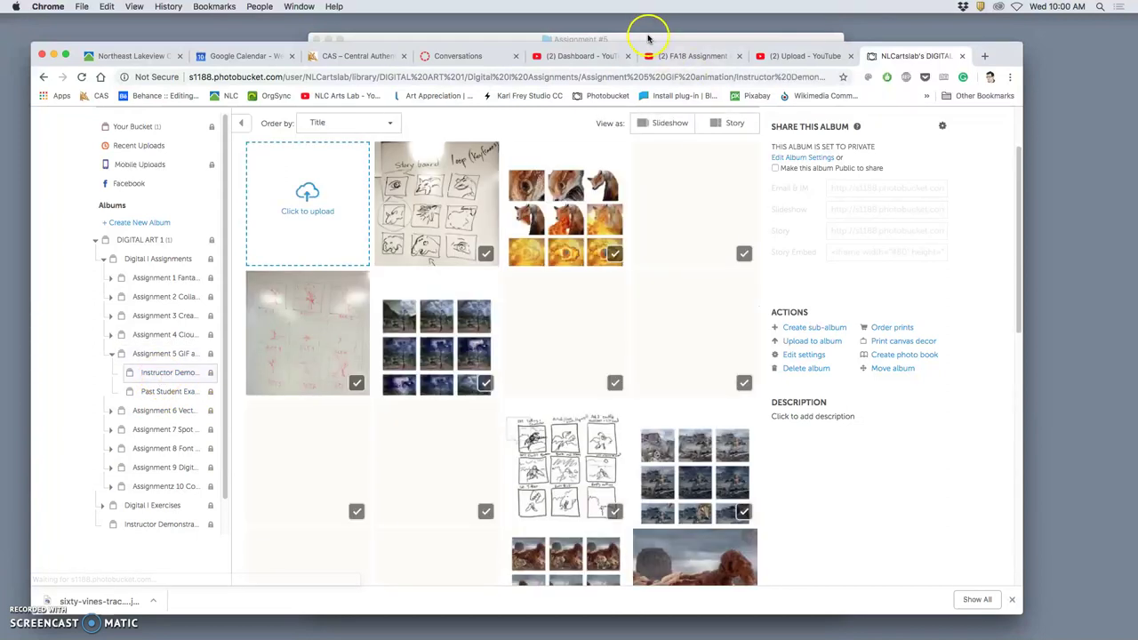
left_click(647, 37)
mouse_move(442, 449)
left_mouse_down()
mouse_move(451, 414)
mouse_move(274, 283)
mouse_move(287, 221)
mouse_move(520, 300)
left_mouse_up()
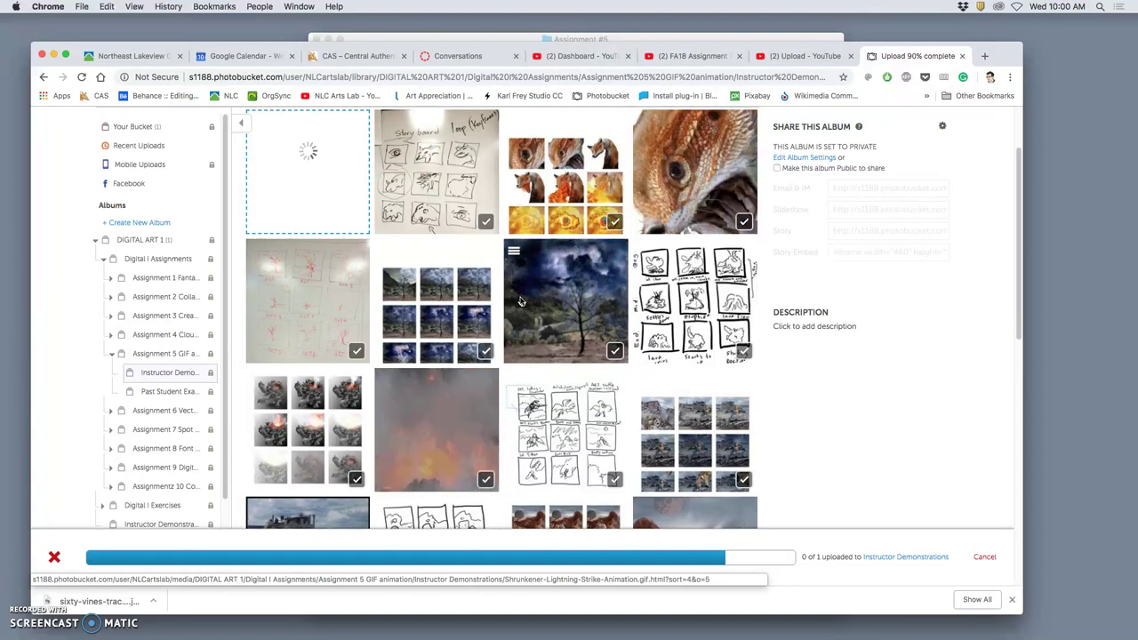
left_click(551, 301)
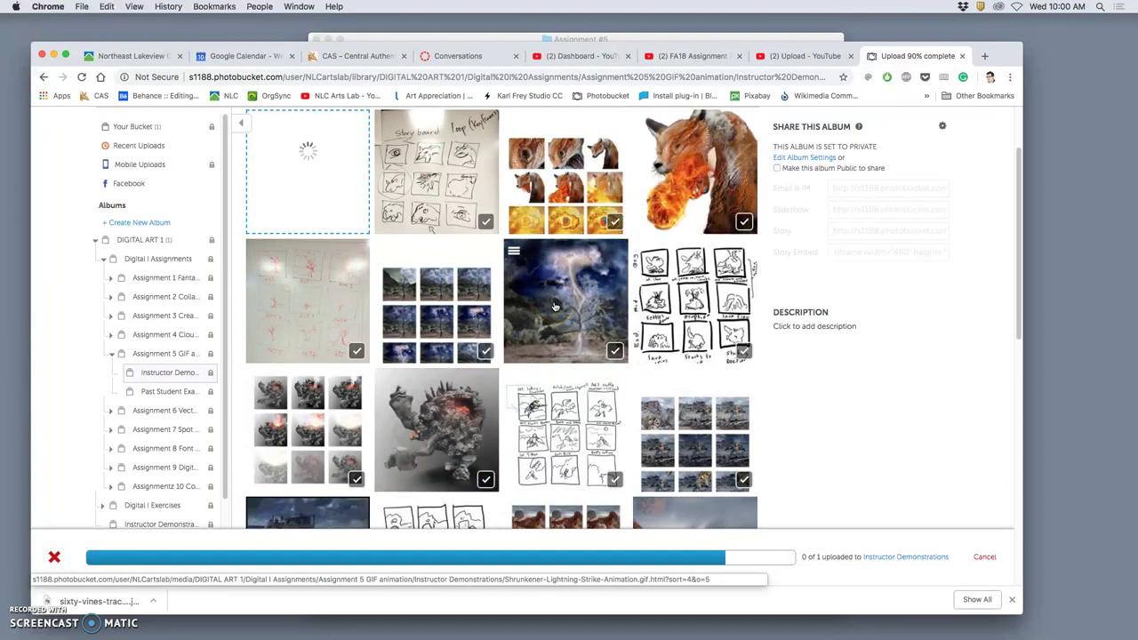
scroll(553, 306, "up", 3)
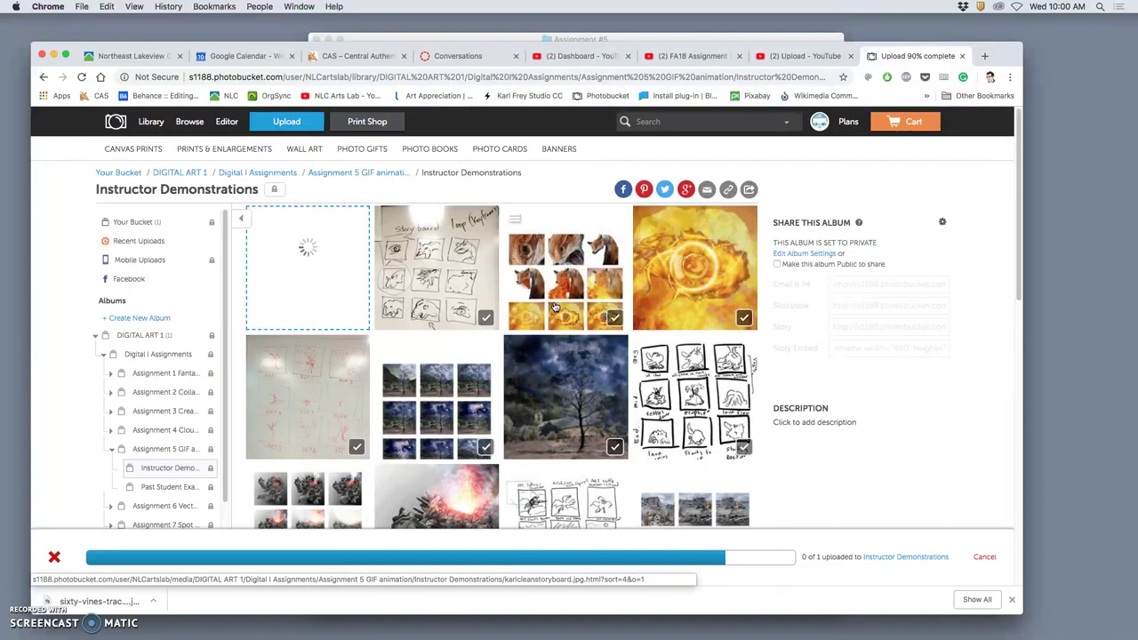
left_click(537, 97)
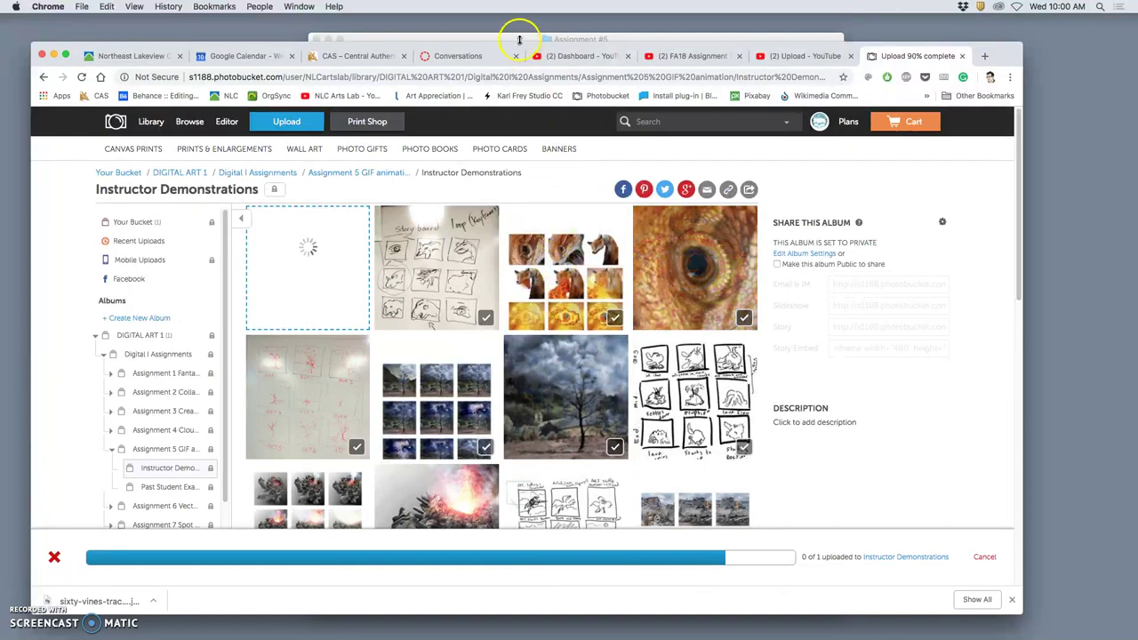
left_click(516, 37)
left_click(454, 476)
right_click(453, 471)
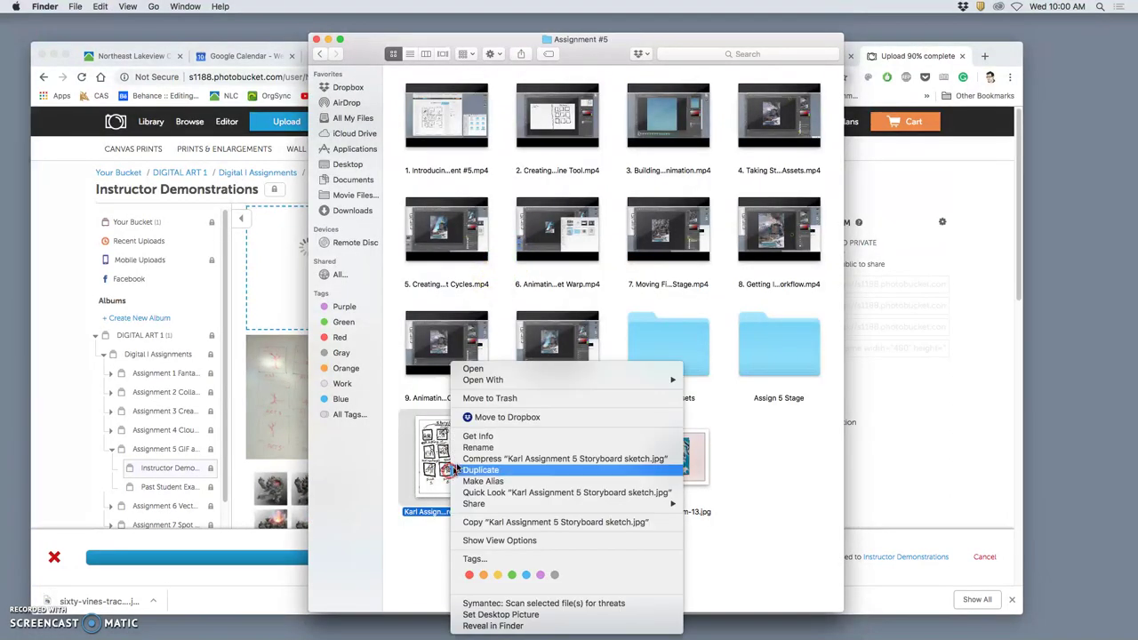
key("Escape")
key("super+i")
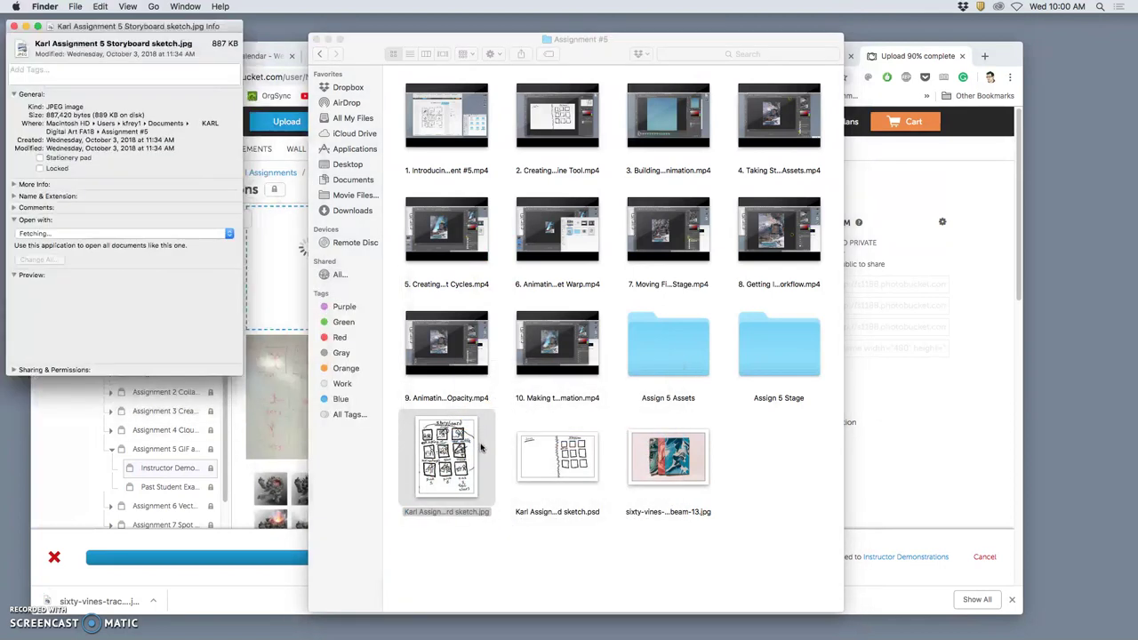
left_click(231, 276)
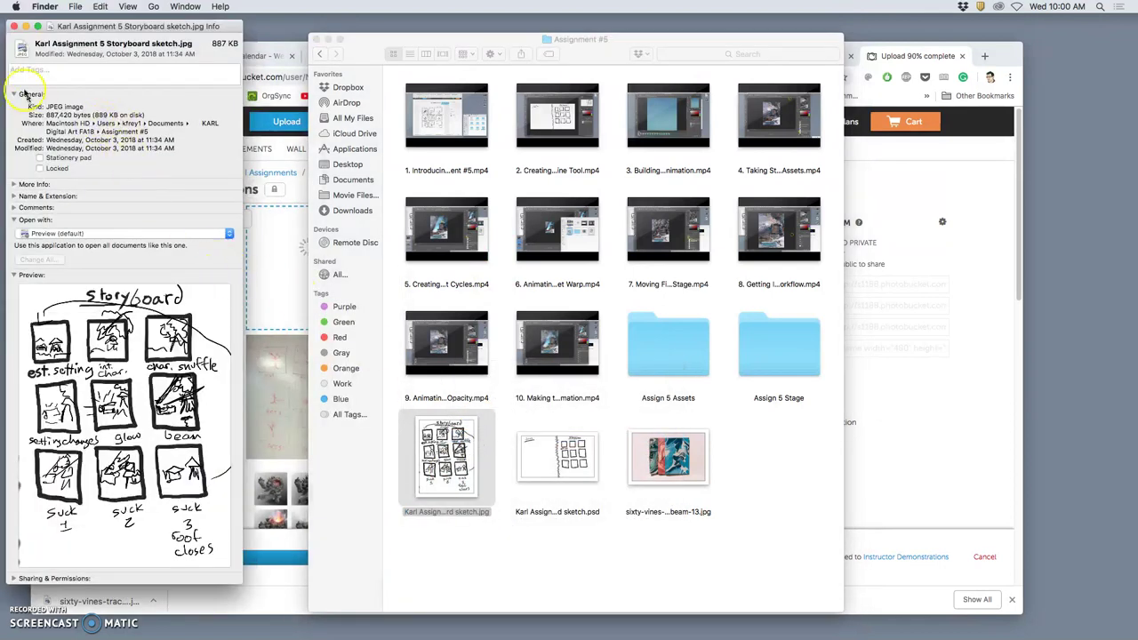
left_click(15, 26)
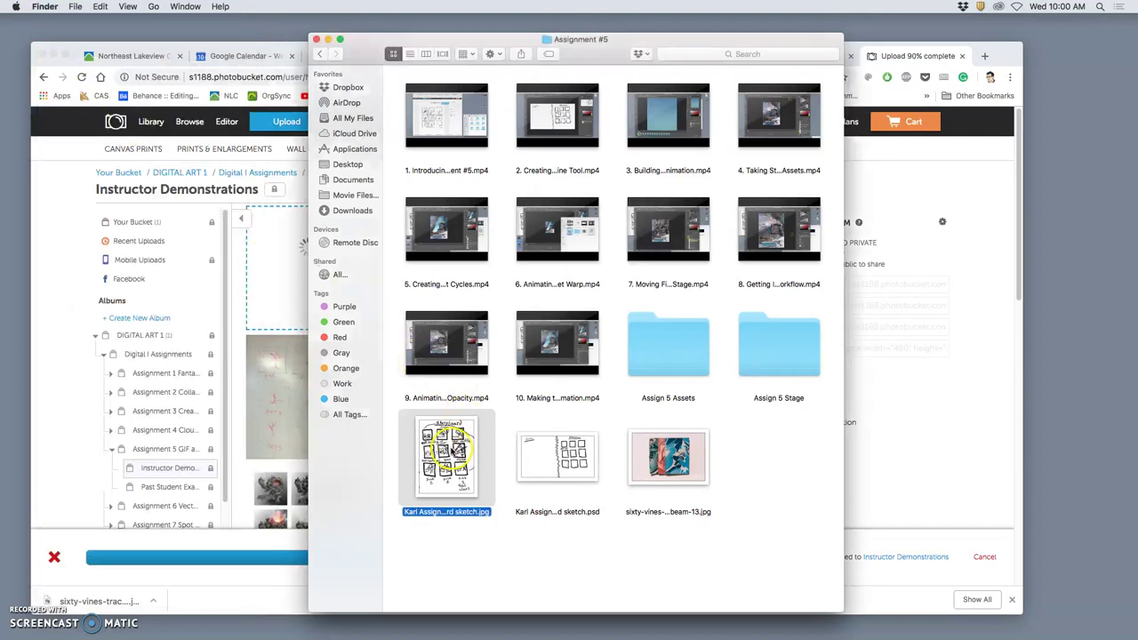
right_click(461, 451)
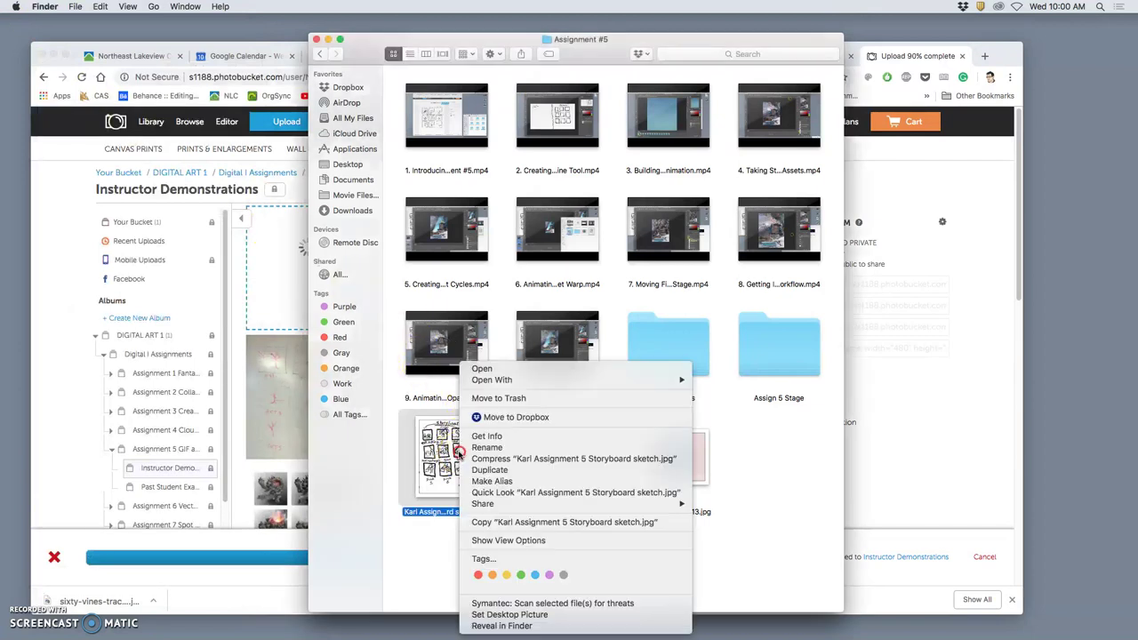
left_click(248, 336)
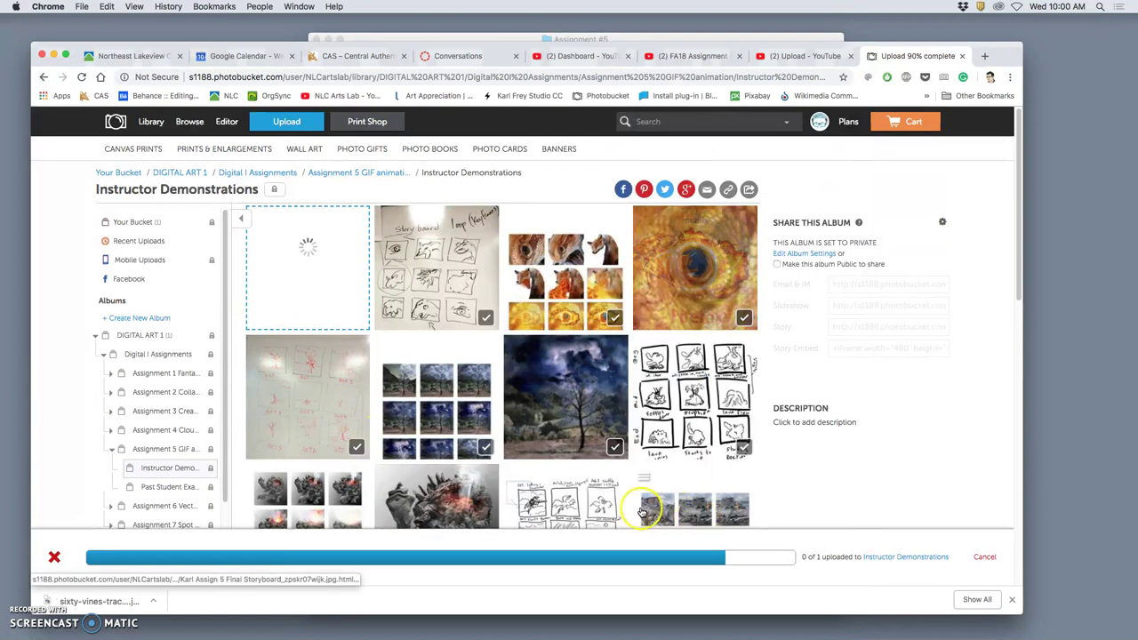
Open the storyboard photo and advance two photos to the animated volcano creature GIF '12'
scroll(691, 523, "down", 5)
scroll(640, 514, "down", 4)
scroll(640, 514, "up", 6)
scroll(640, 513, "up", 2)
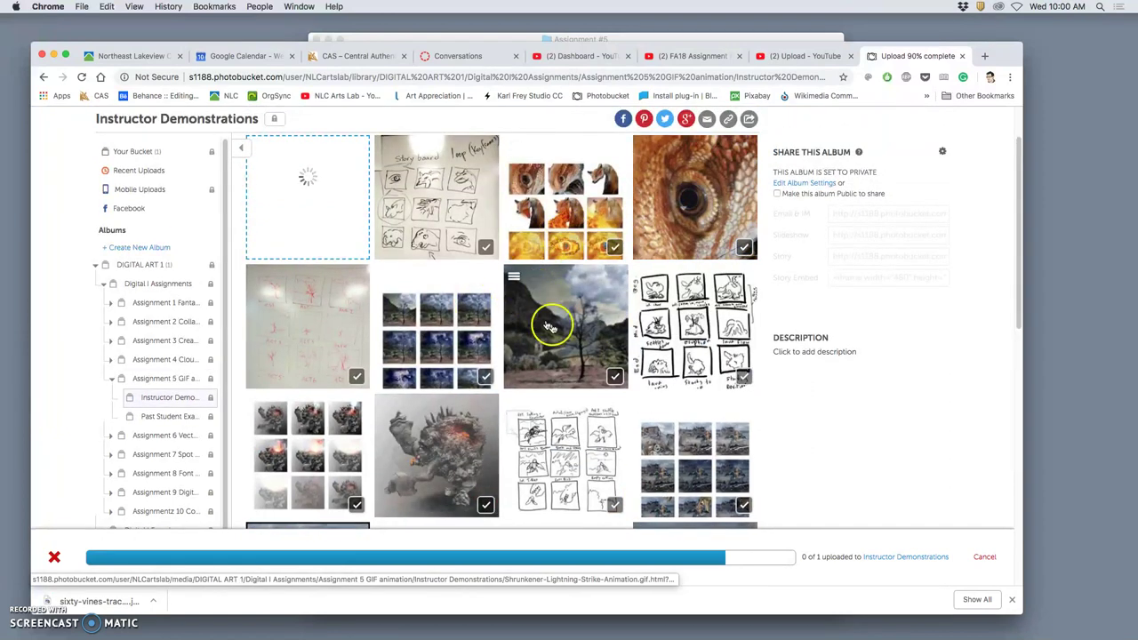
left_click(685, 356)
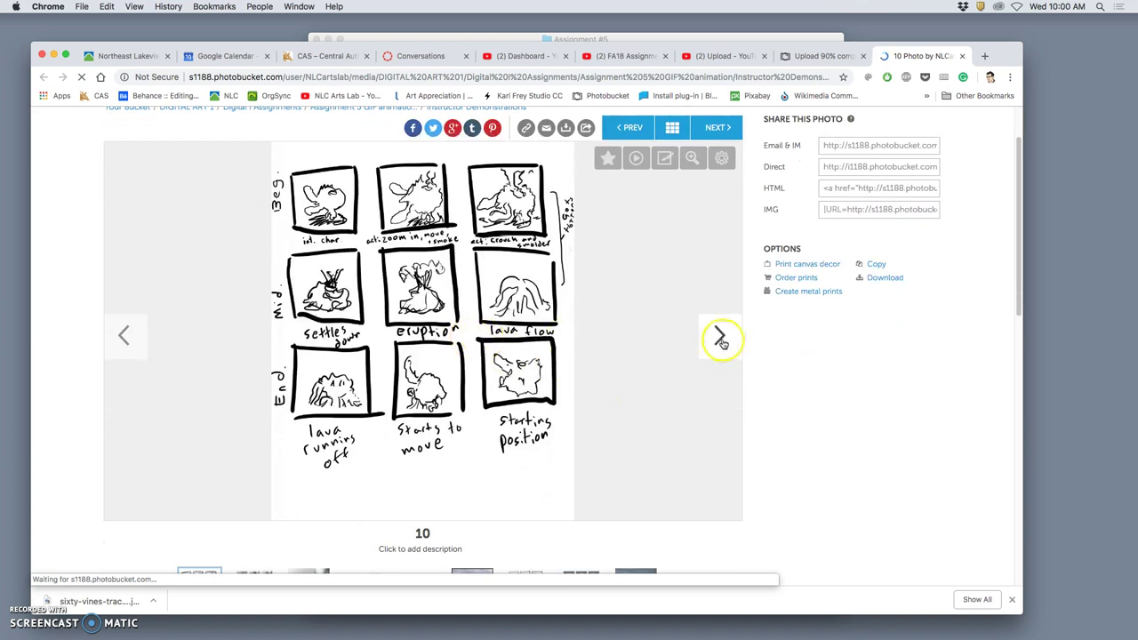
left_click(717, 336)
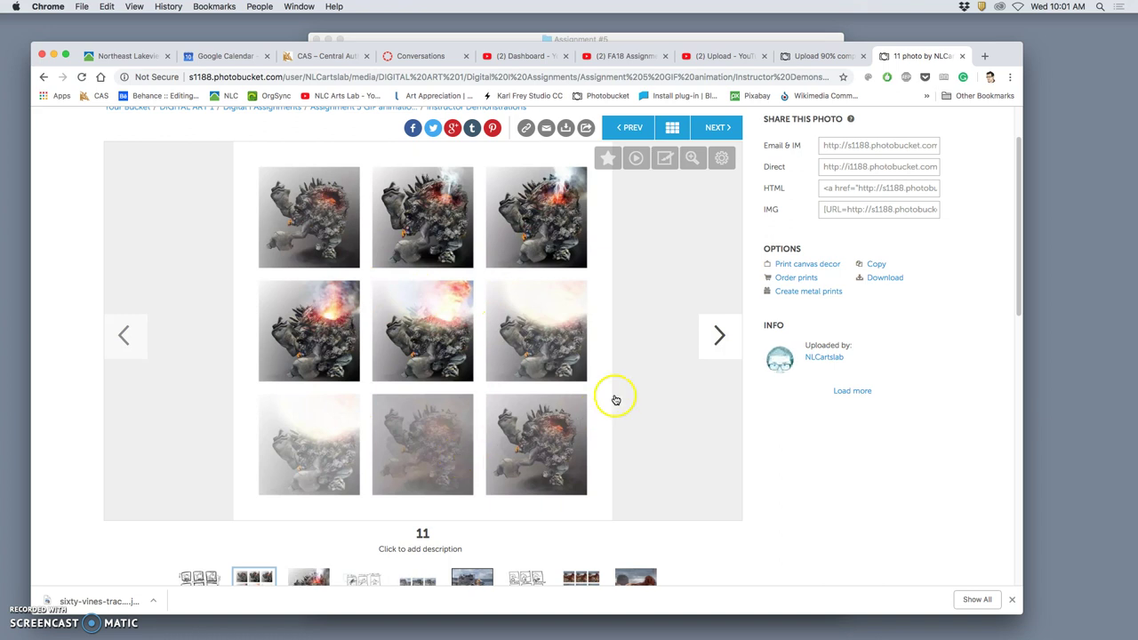
left_click(721, 337)
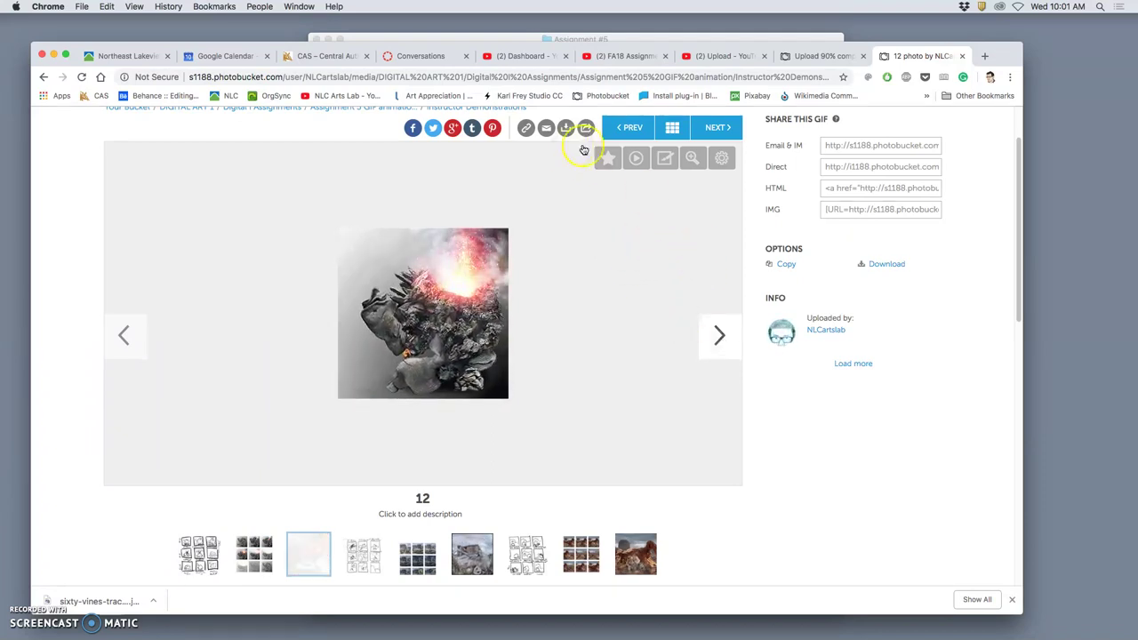
Return to the uploading album, cancel the reload, then minimize Chrome to reveal Assignment #5
left_click(819, 56)
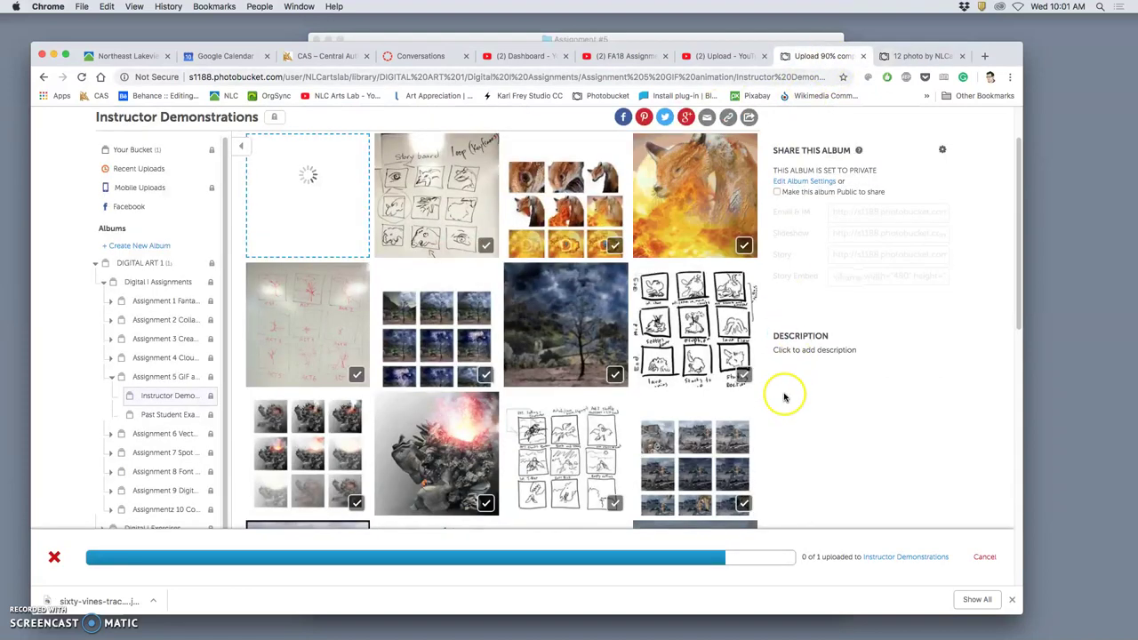
left_click(82, 76)
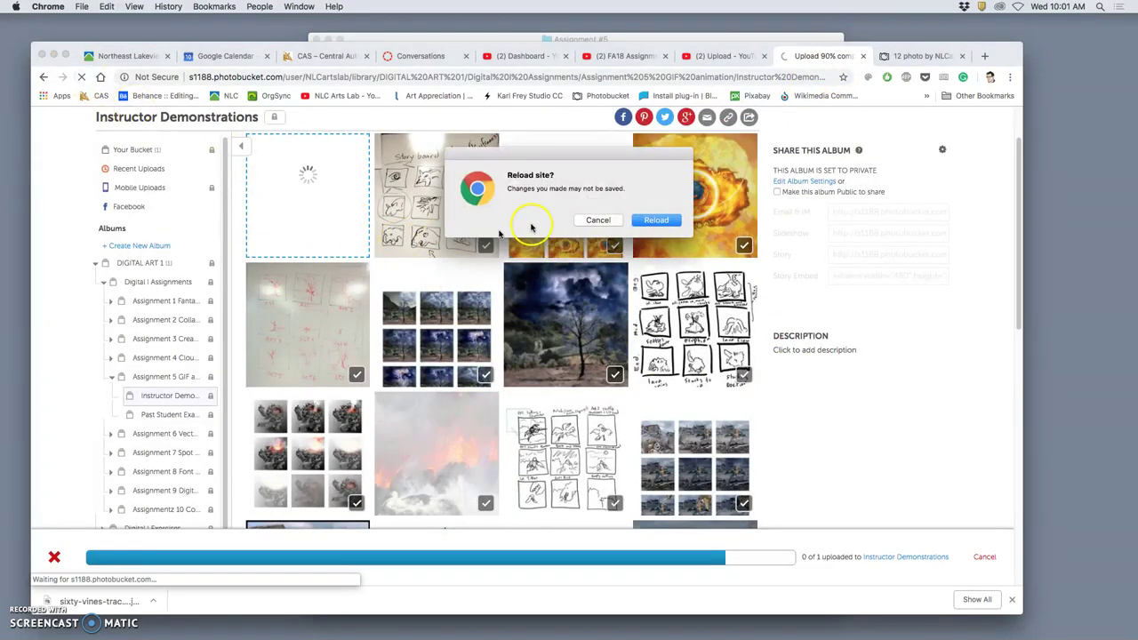
left_click(598, 219)
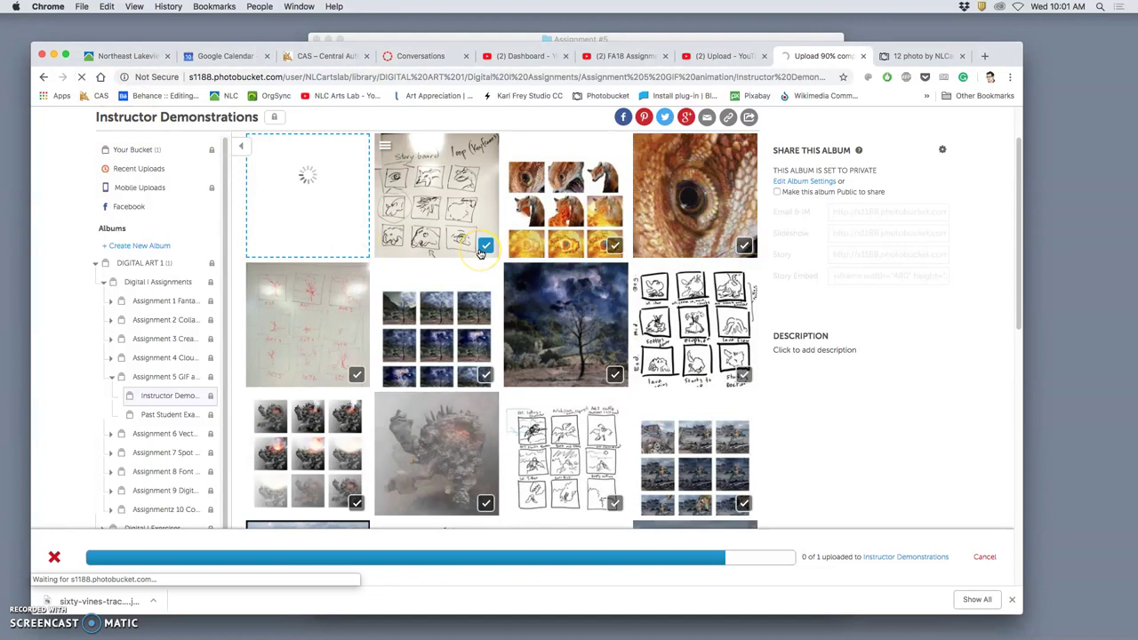
scroll(480, 254, "down", 10)
left_click(551, 262)
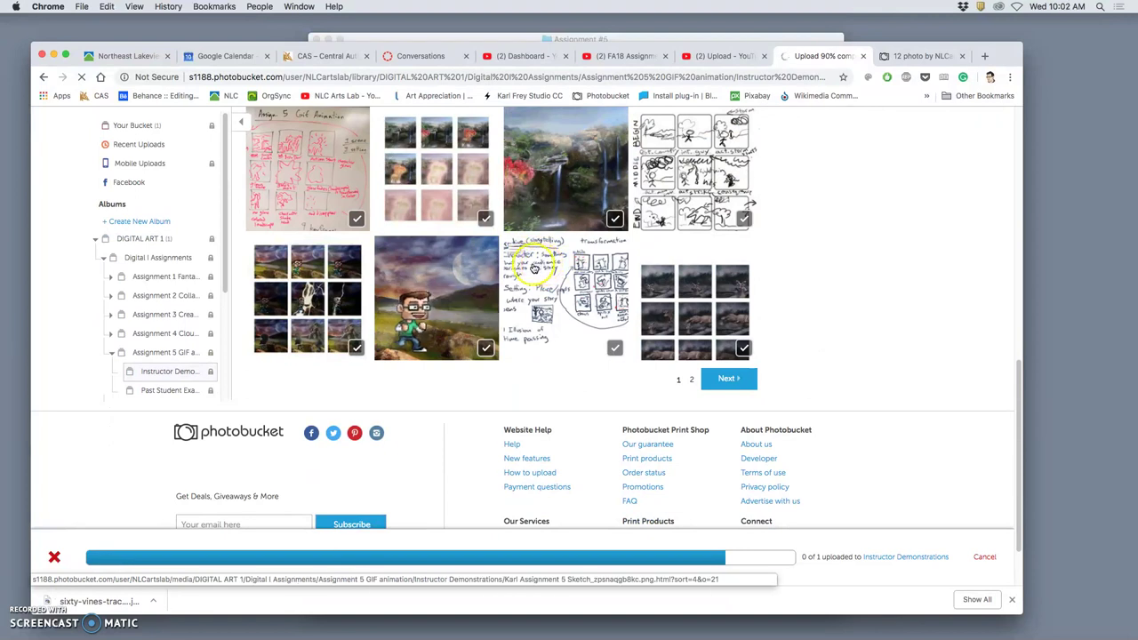
scroll(530, 264, "up", 5)
scroll(530, 264, "up", 3)
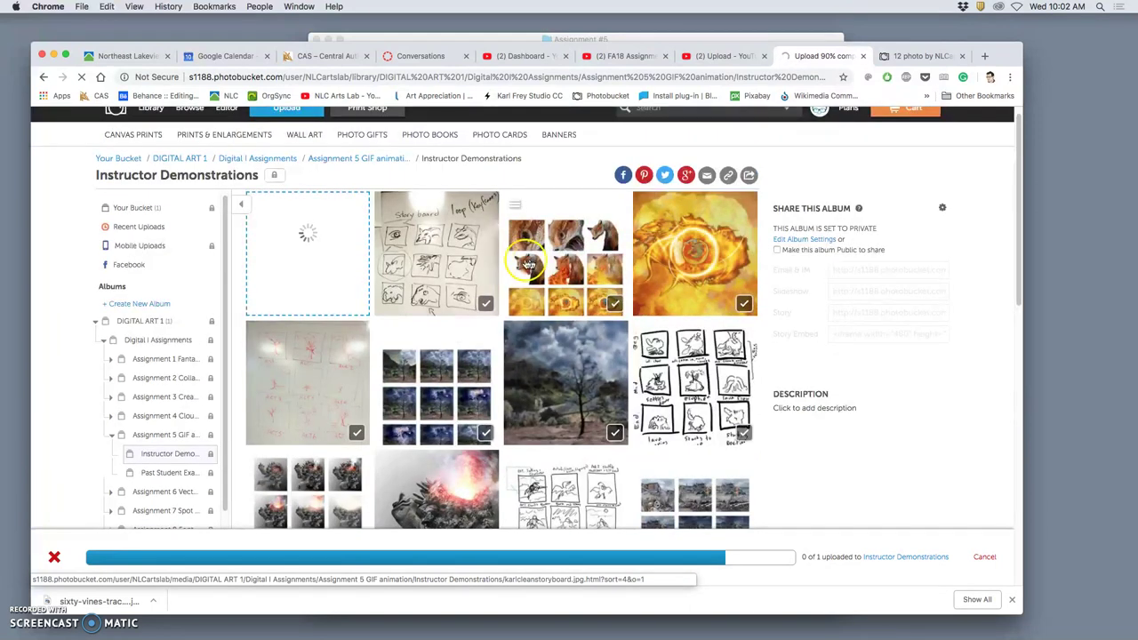
scroll(529, 264, "down", 2)
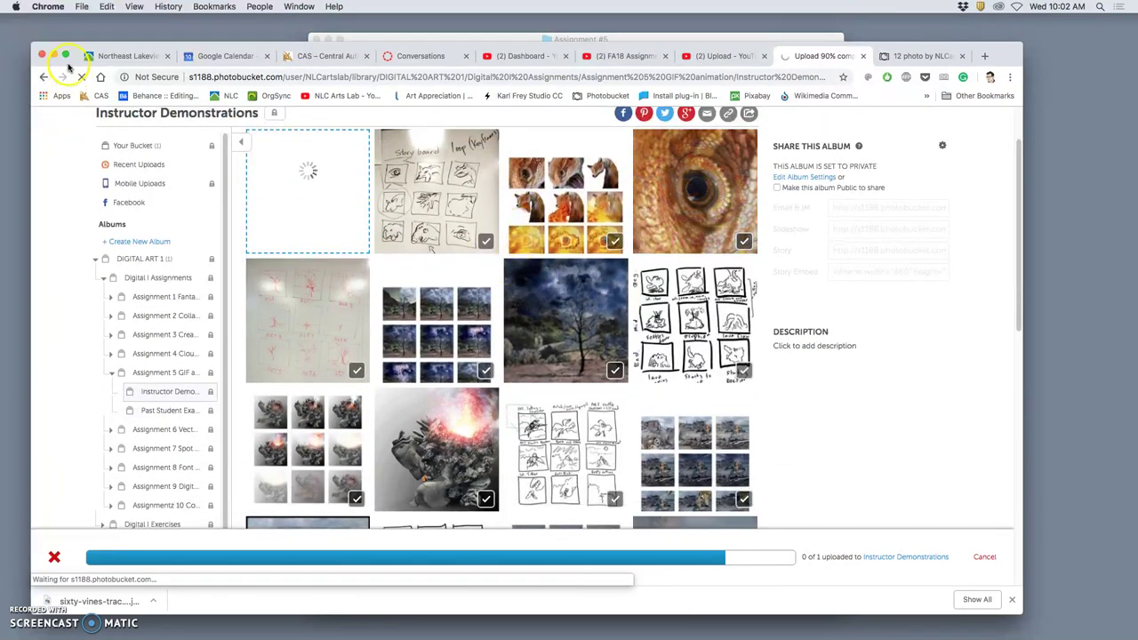
left_click(54, 56)
Open the Assign 5 Assets folder and load its assets PSD in Photoshop
left_click(793, 303)
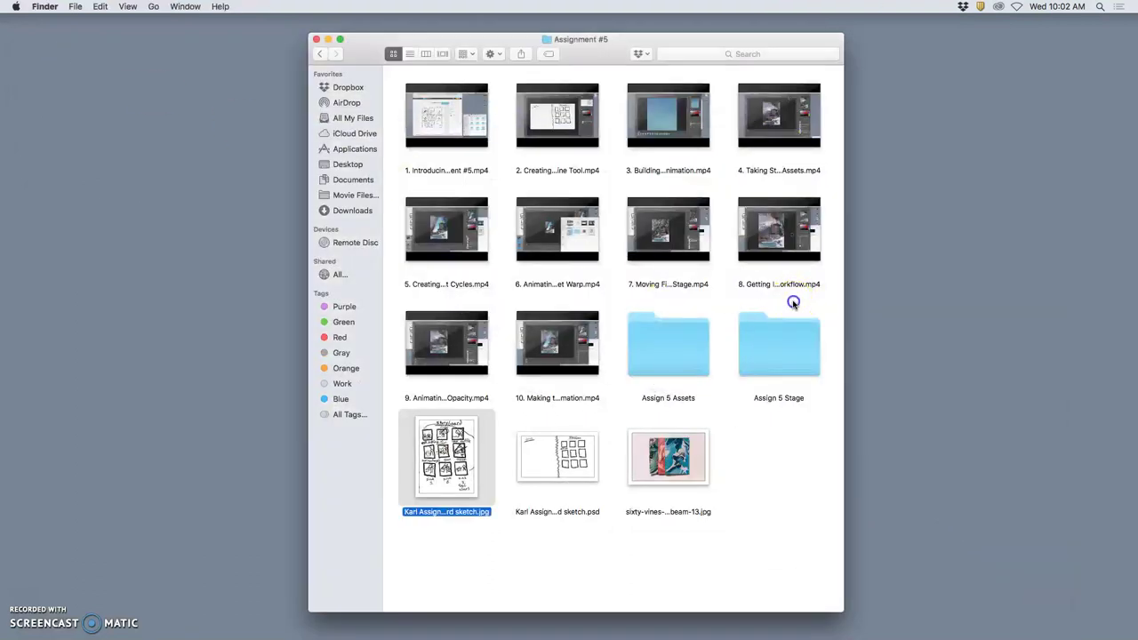
left_click(789, 432)
double_click(673, 370)
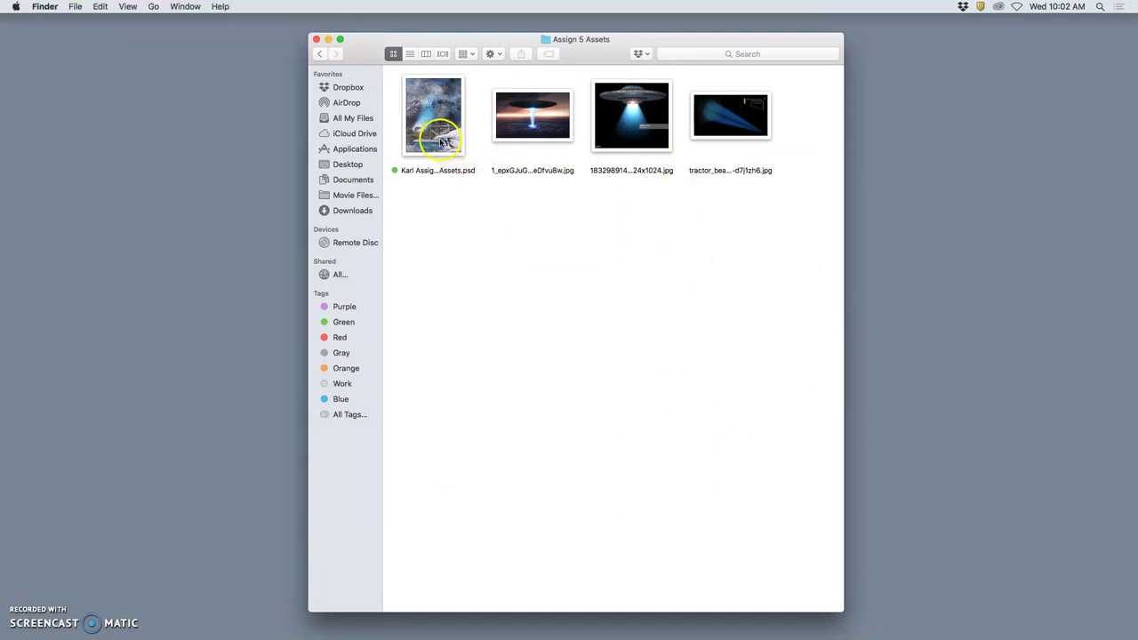
double_click(441, 142)
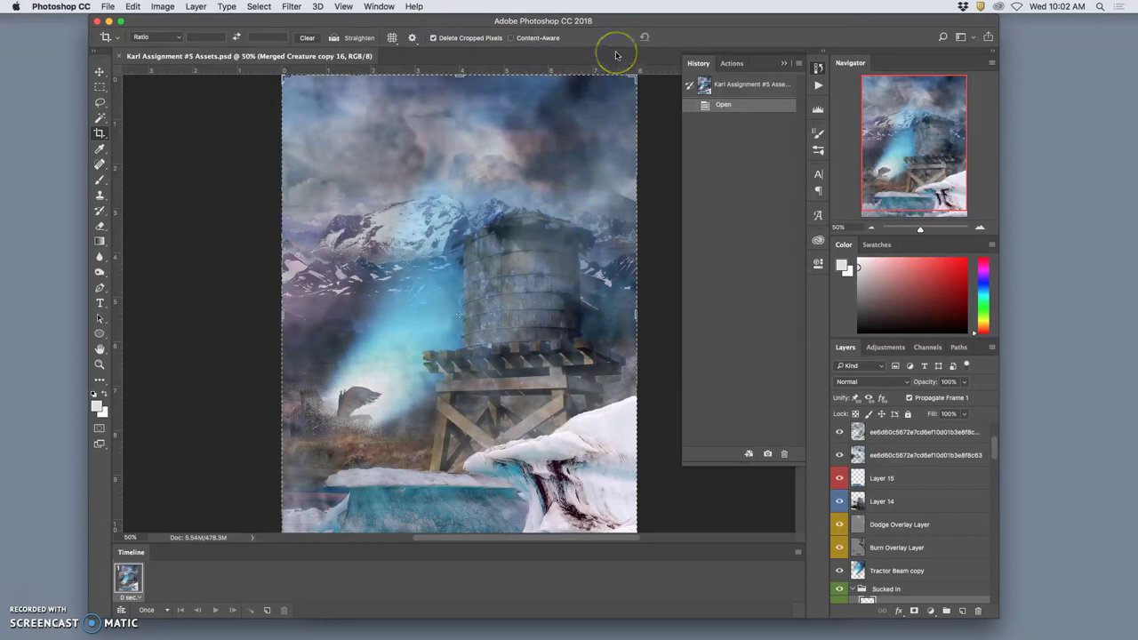
Go back to Assignment #5 and open the Stage PSD from the Assign 5 Stage folder
key("ctrl+Up")
left_click(947, 208)
left_click(318, 56)
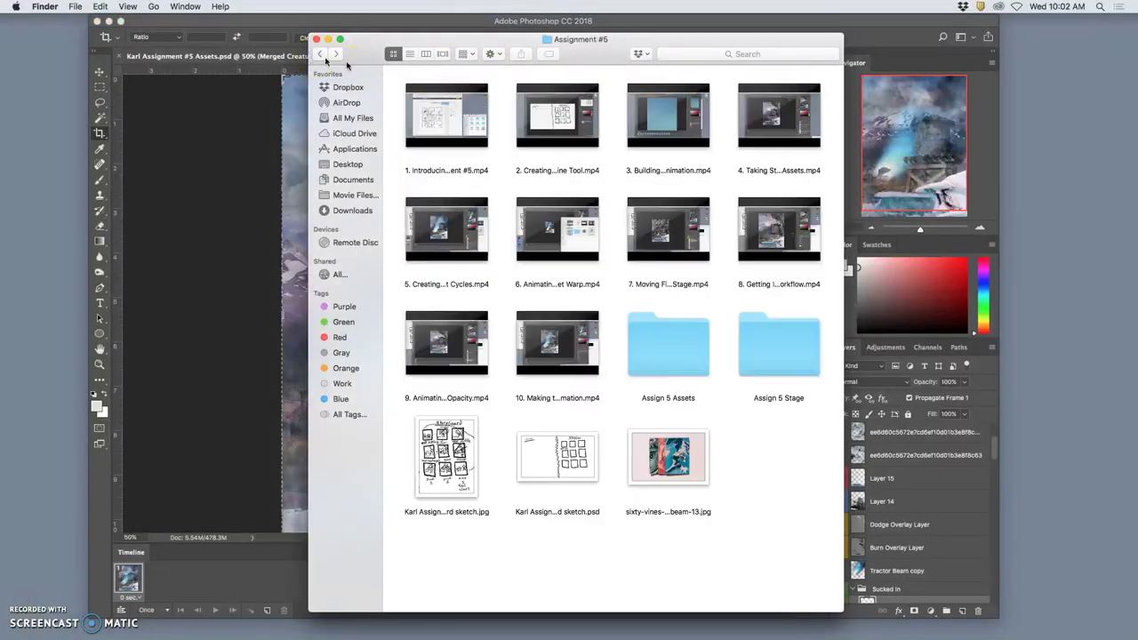
double_click(760, 407)
double_click(470, 136)
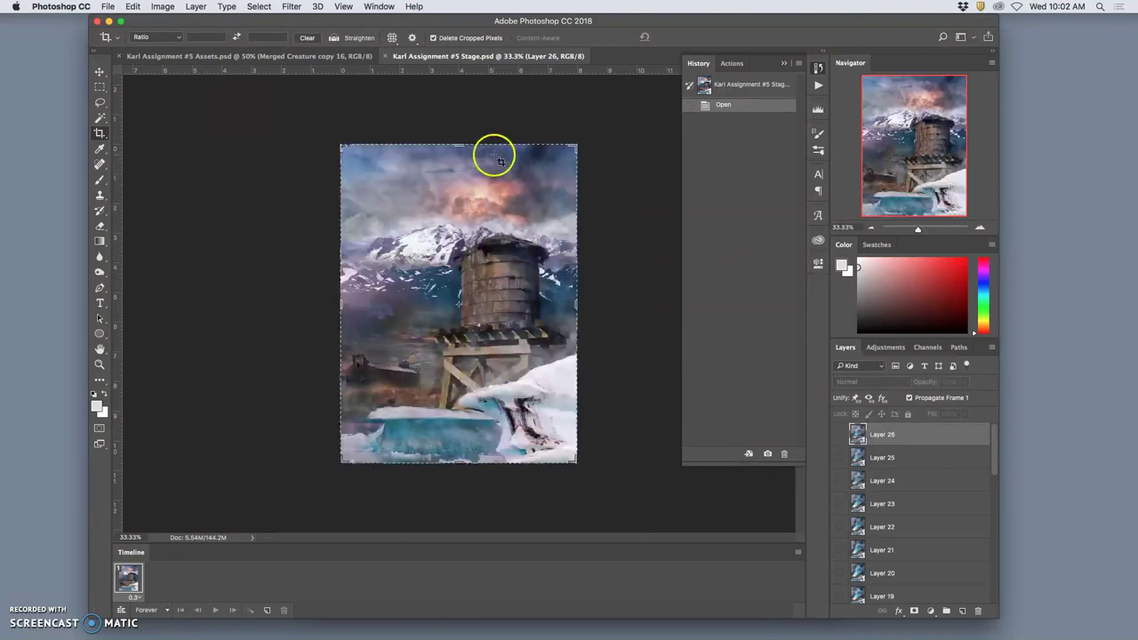
Switch between Assets.psd and Stage.psd, fitting each canvas to the window with Cmd+0
key("super+equal")
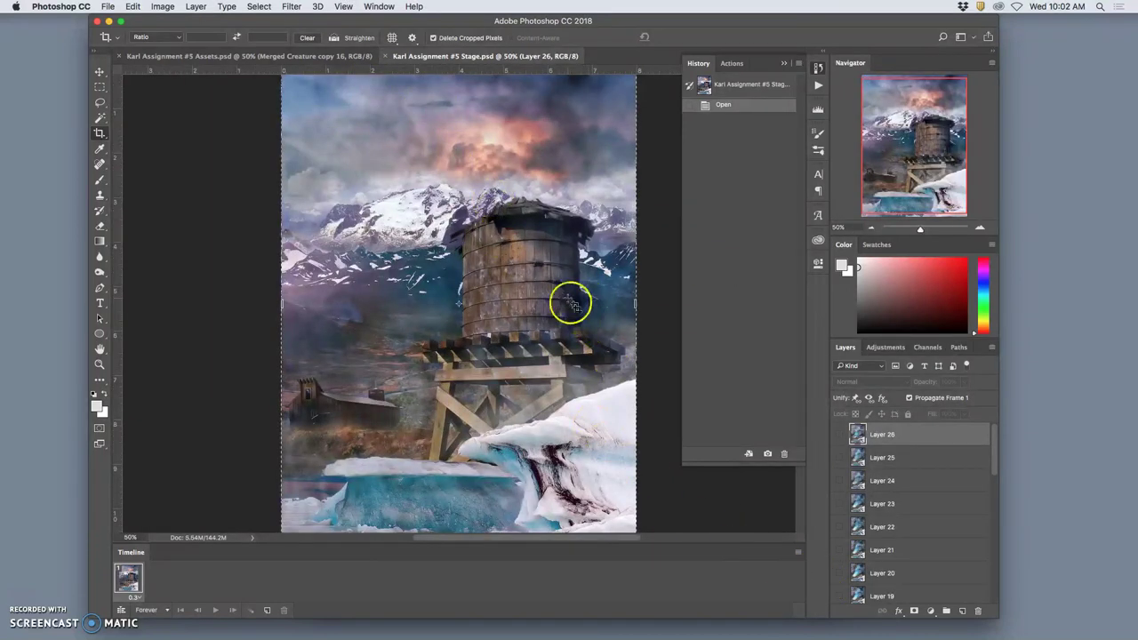
left_click(299, 55)
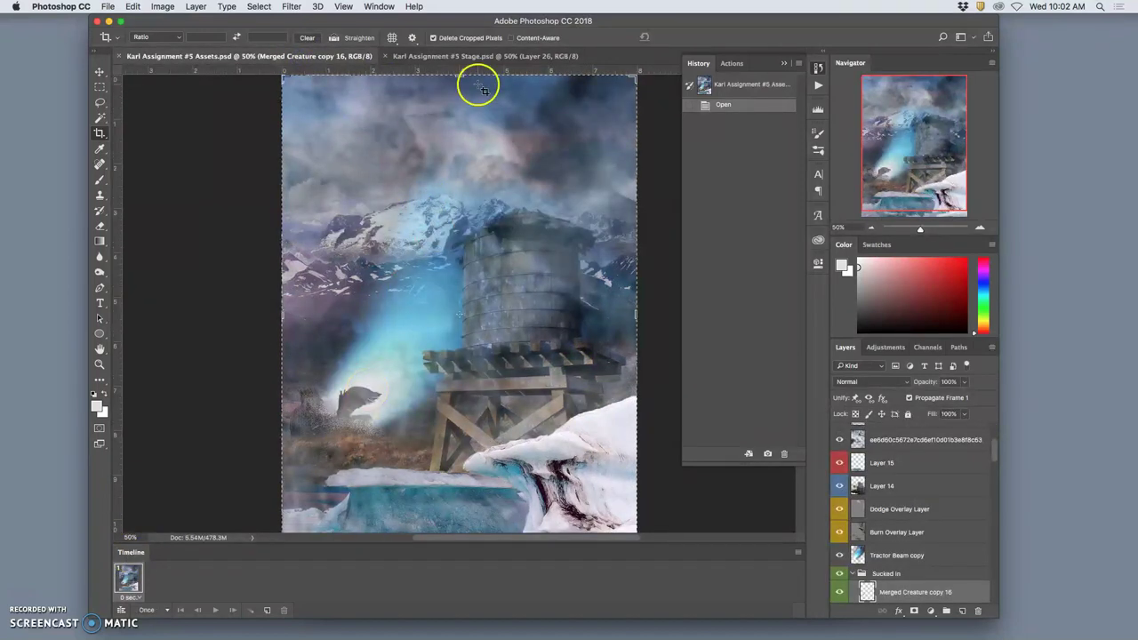
left_click(484, 55)
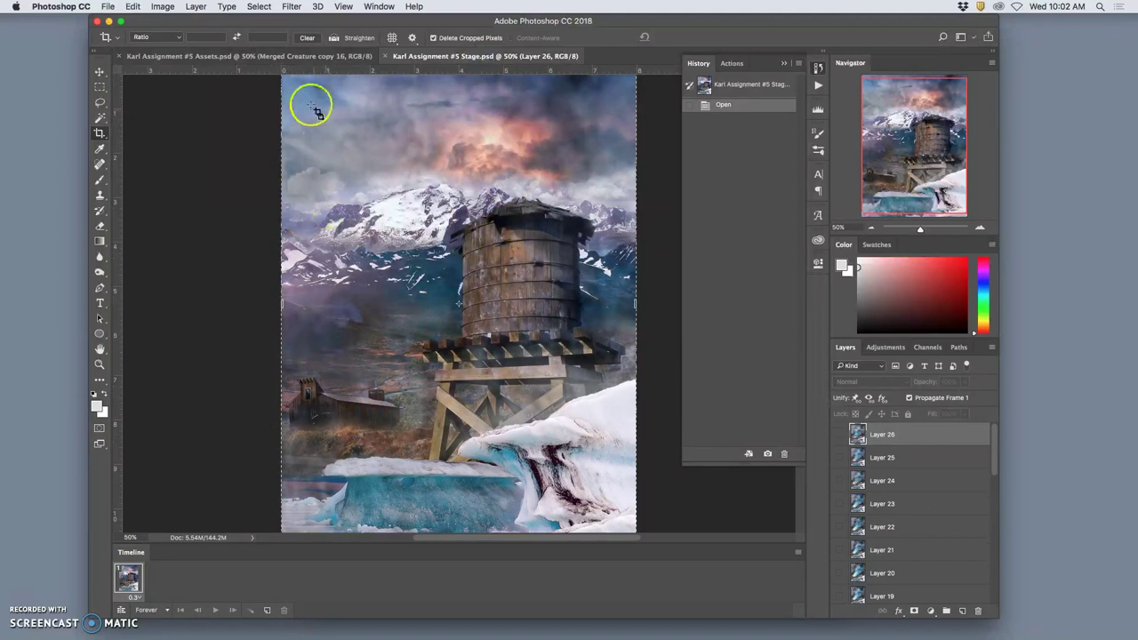
left_click(306, 57)
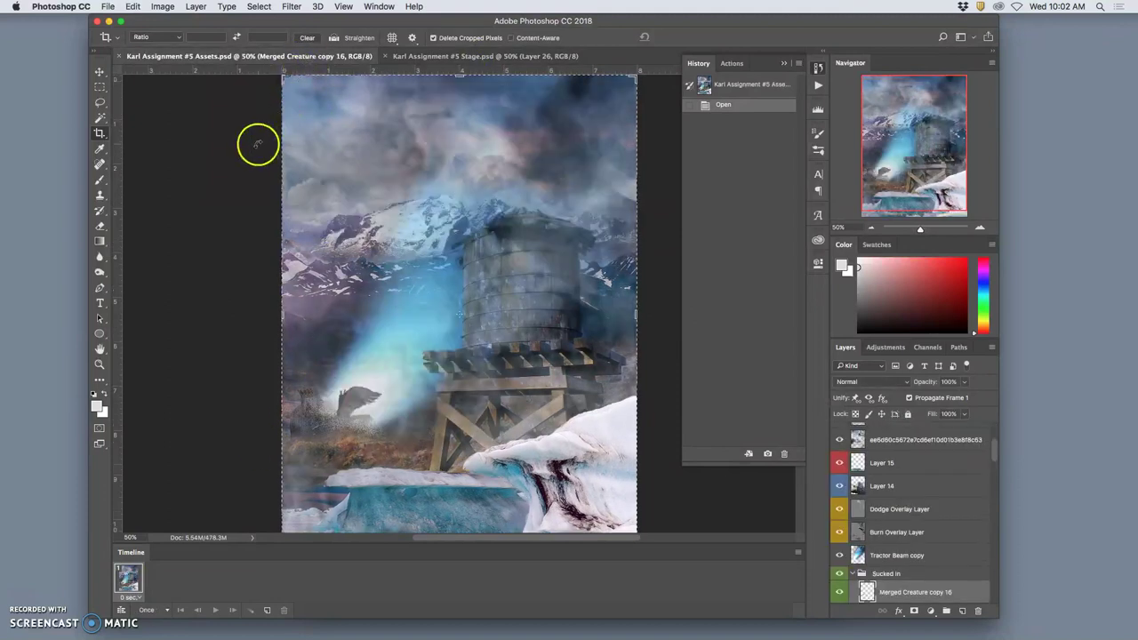
key("super+0")
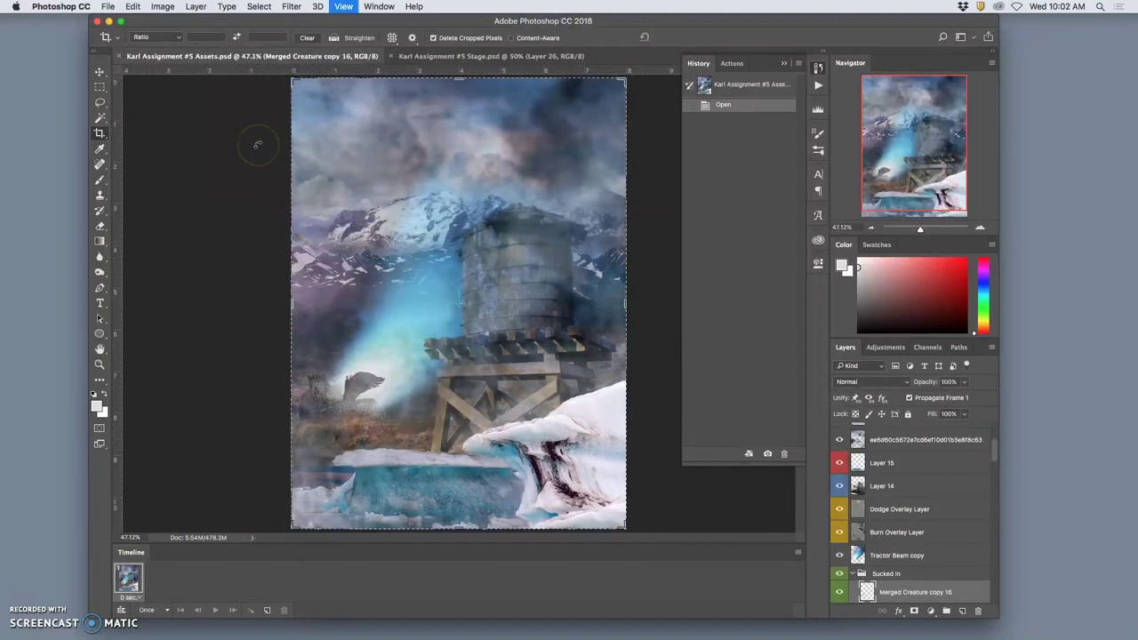
left_click(447, 56)
key("super+0")
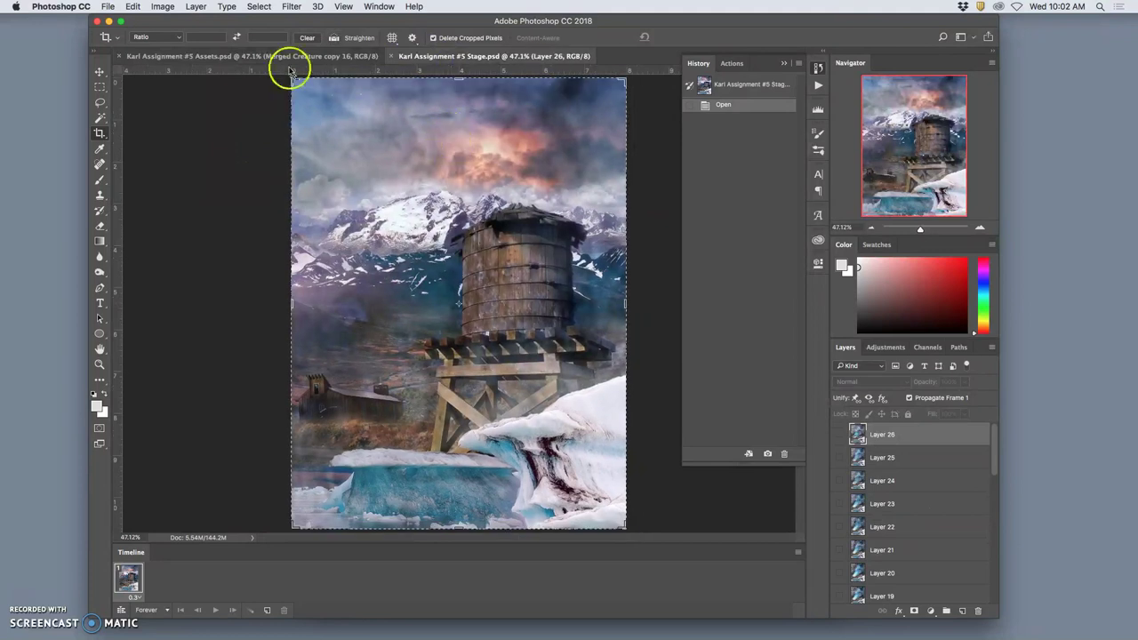
left_click(289, 57)
left_click(476, 58)
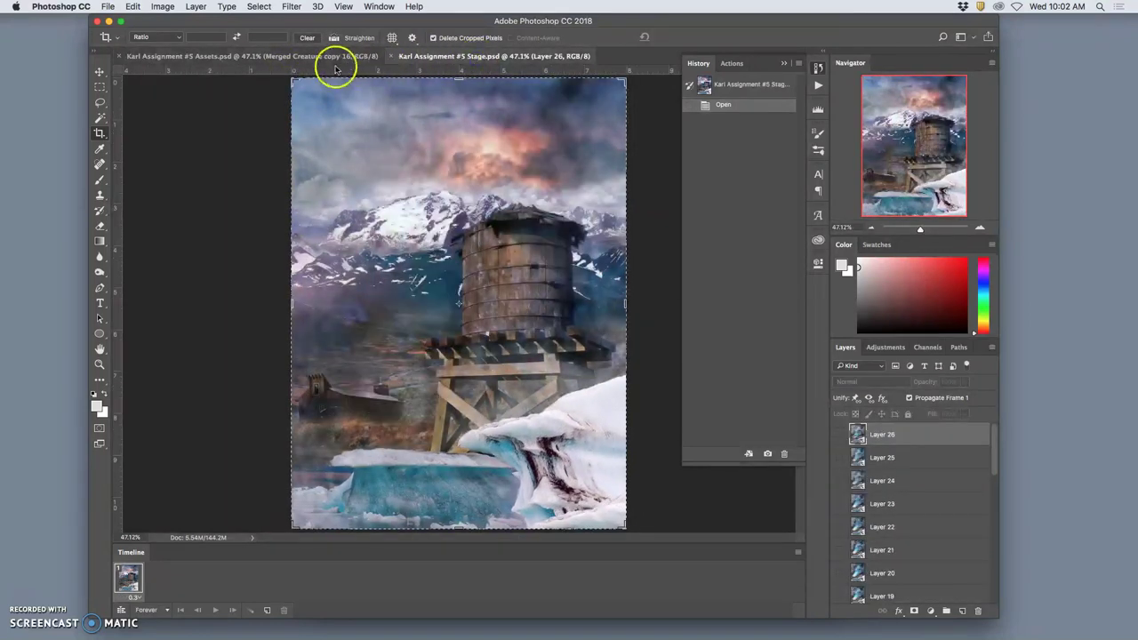
left_click(300, 58)
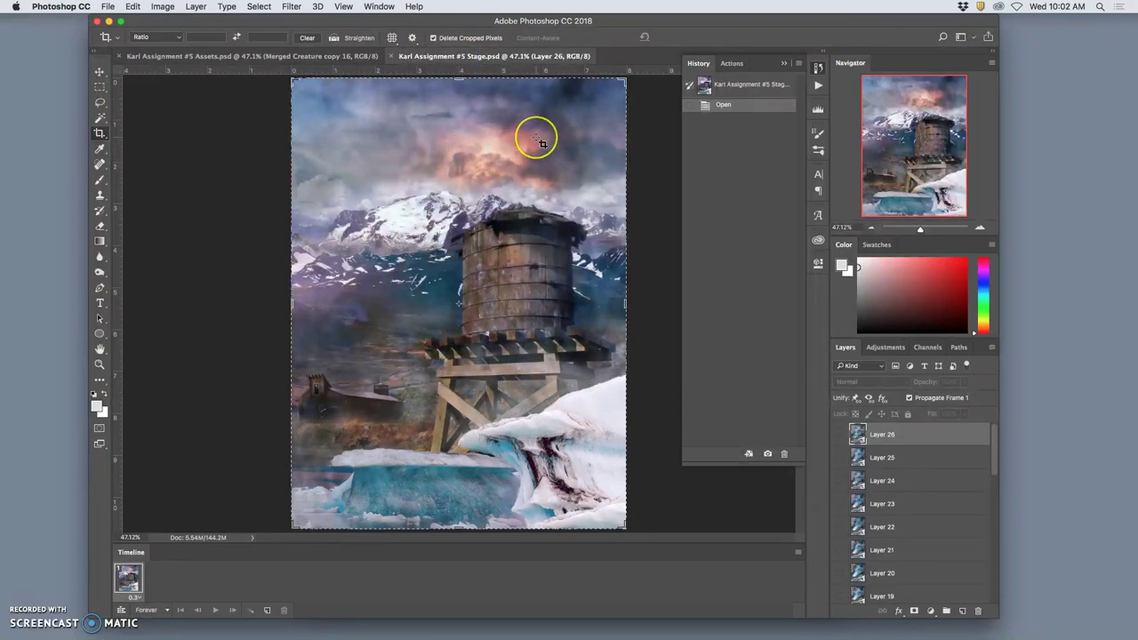
key("ctrl+Up")
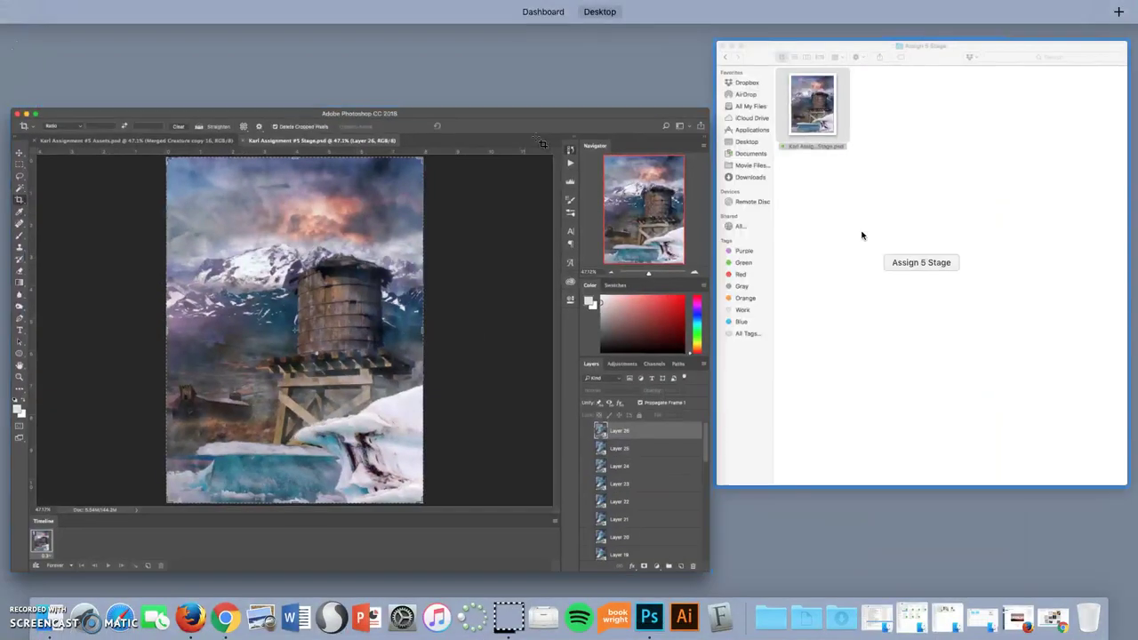
left_click(729, 81)
left_click(357, 47)
left_click(318, 54)
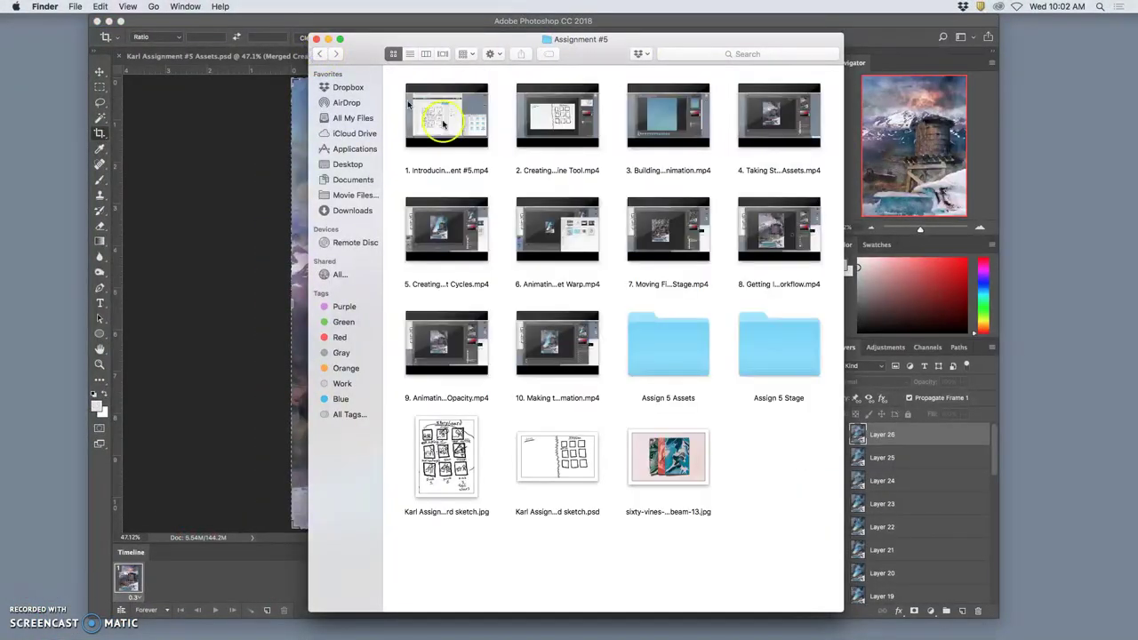
left_click(461, 454)
double_click(462, 454)
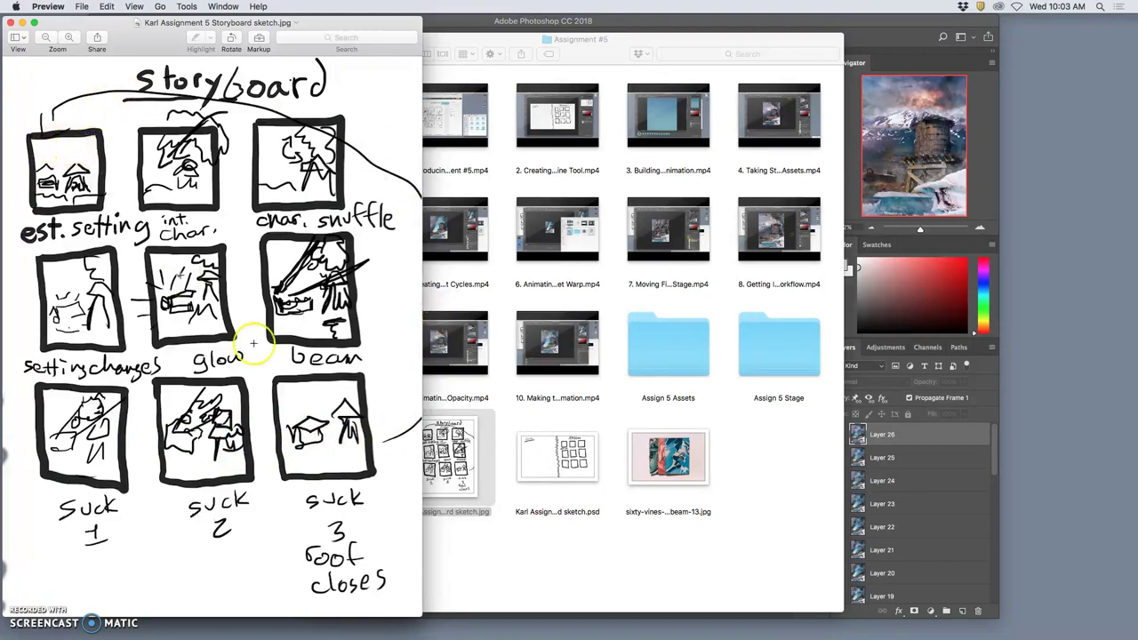
left_click(23, 23)
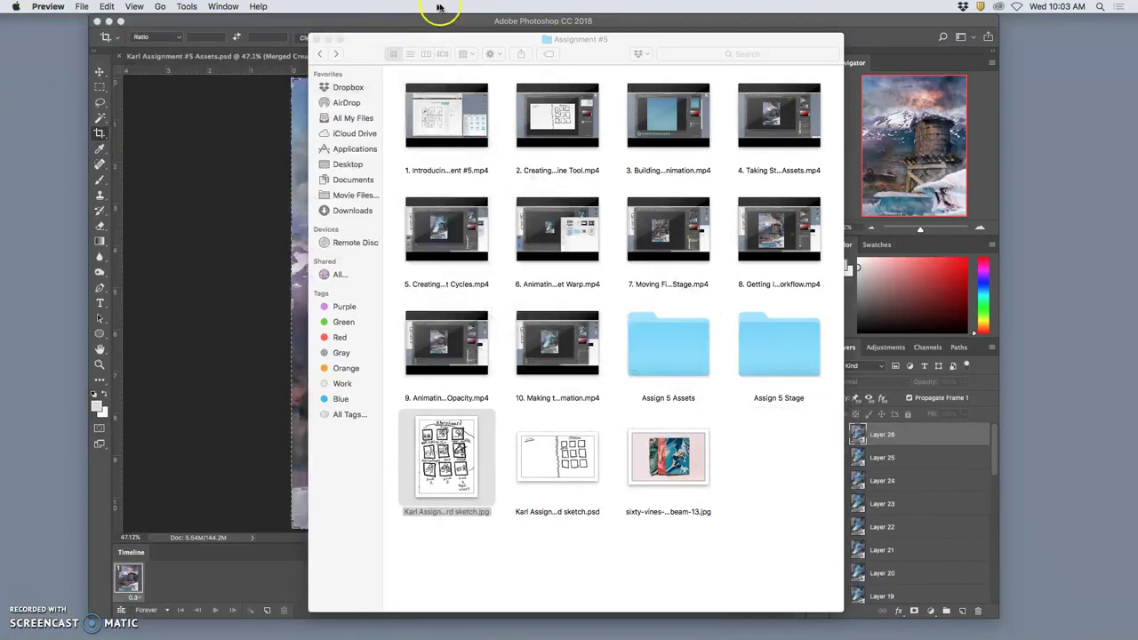
left_click(423, 20)
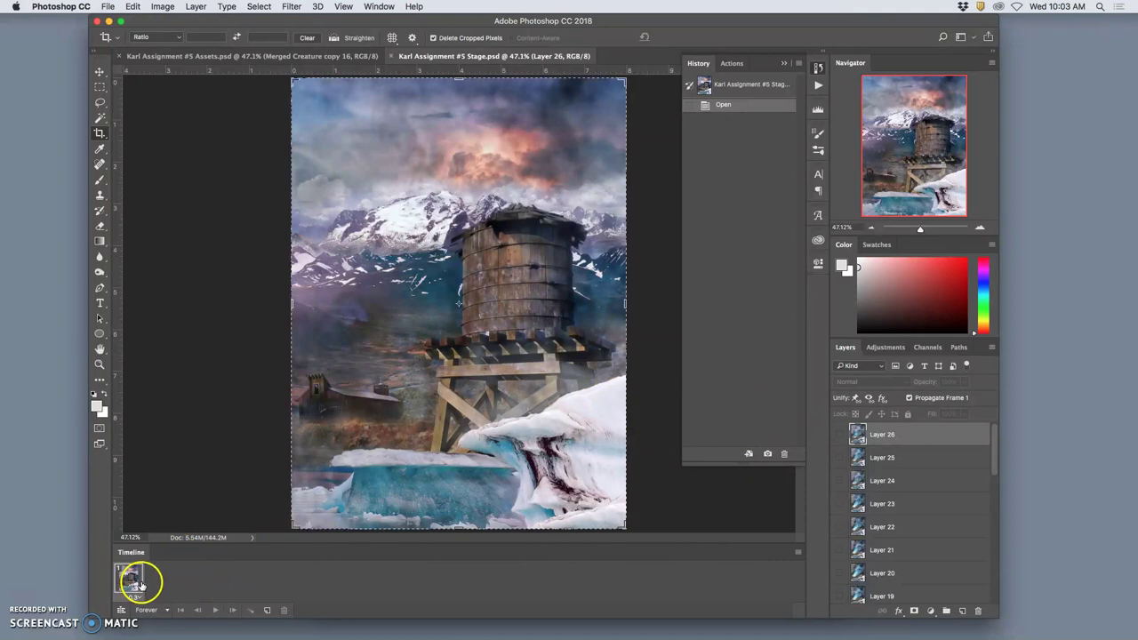
Use Make Frames From Layers in the Timeline and delete the blank white first frame
left_click(799, 554)
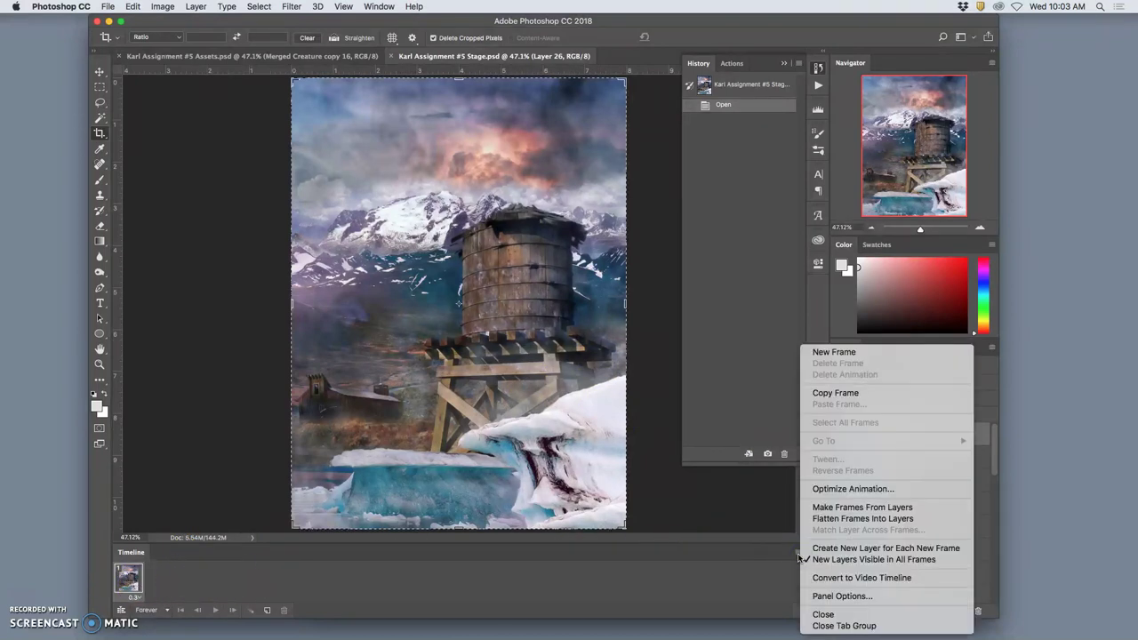
left_click(797, 557)
left_click(834, 507)
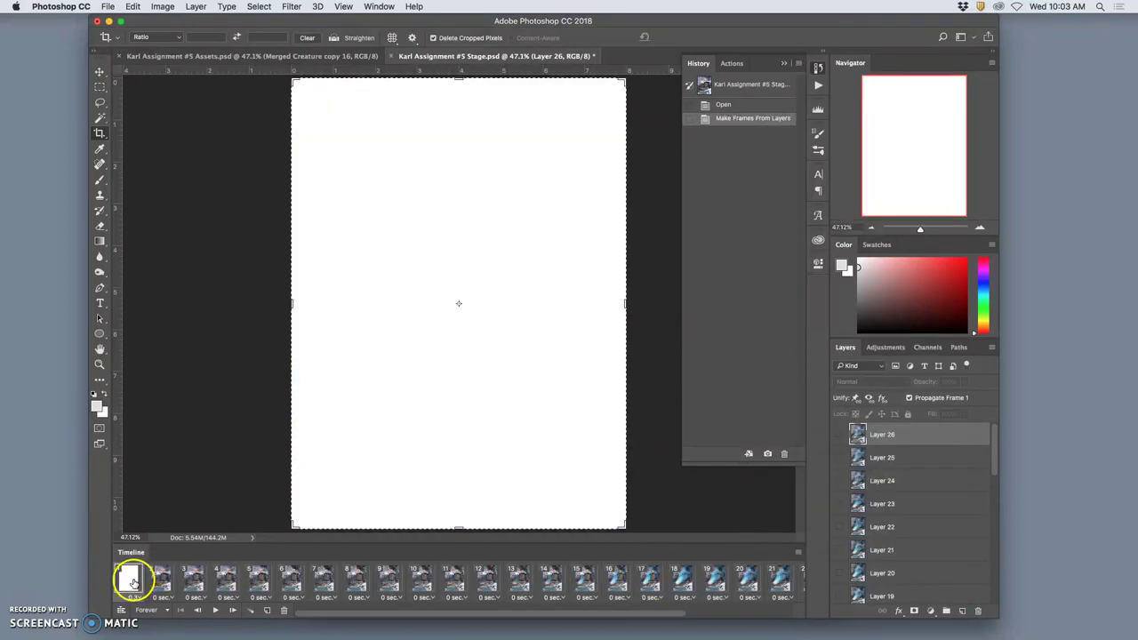
left_click(283, 610)
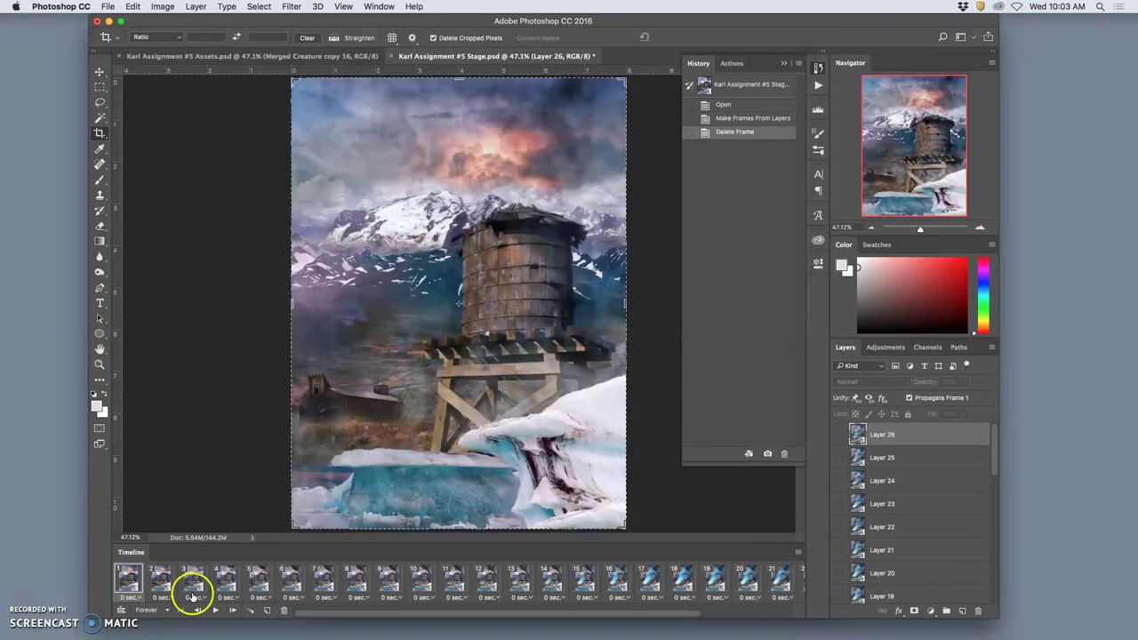
Select all frames, play the animation to preview it, then return to frame 1
scroll(305, 579, "right", 5)
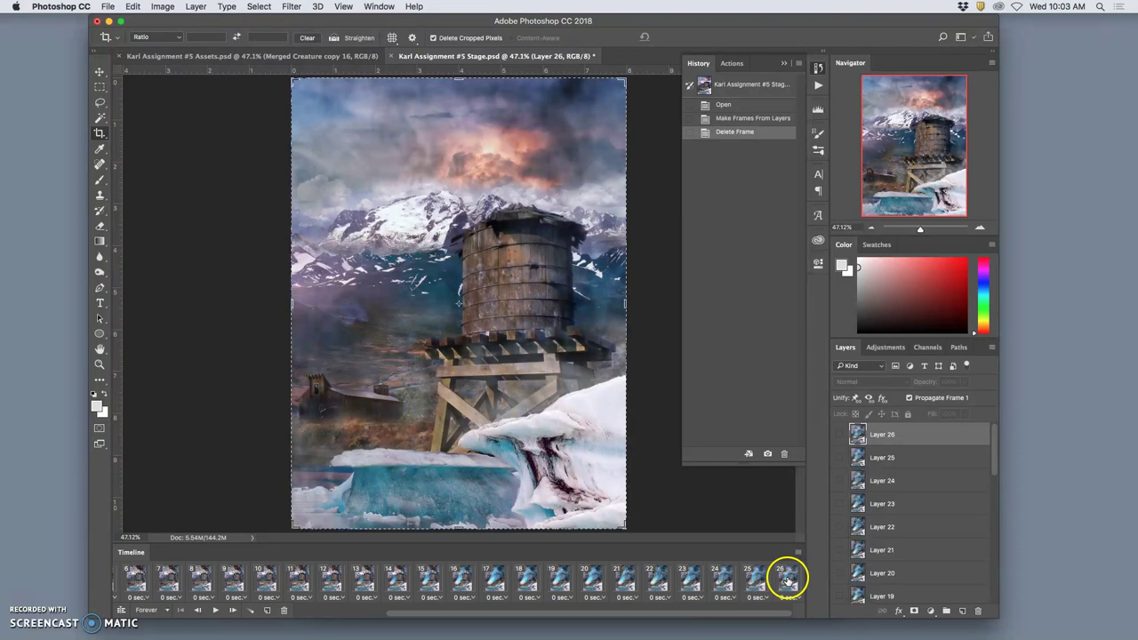
left_click(787, 579, "shift")
left_click(233, 598)
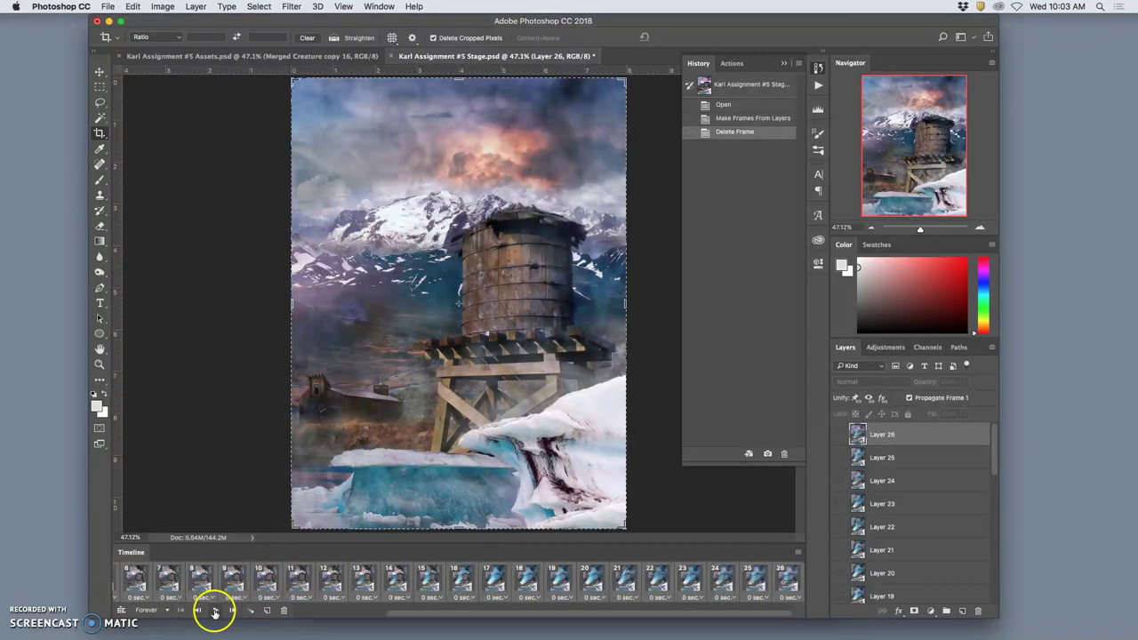
left_click(214, 612)
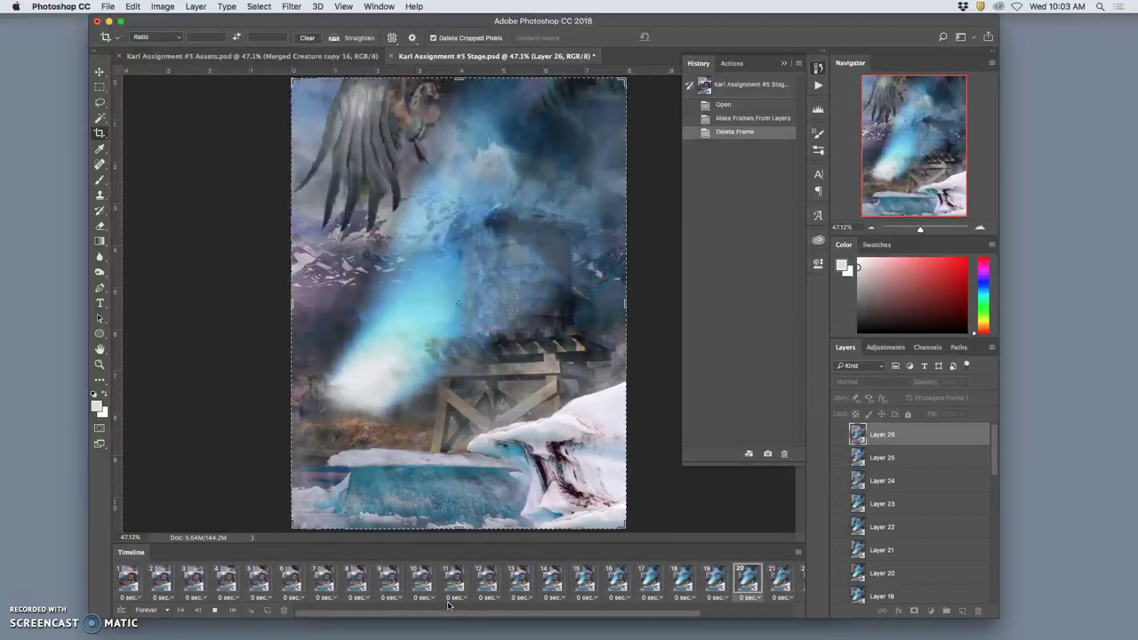
left_click(216, 612)
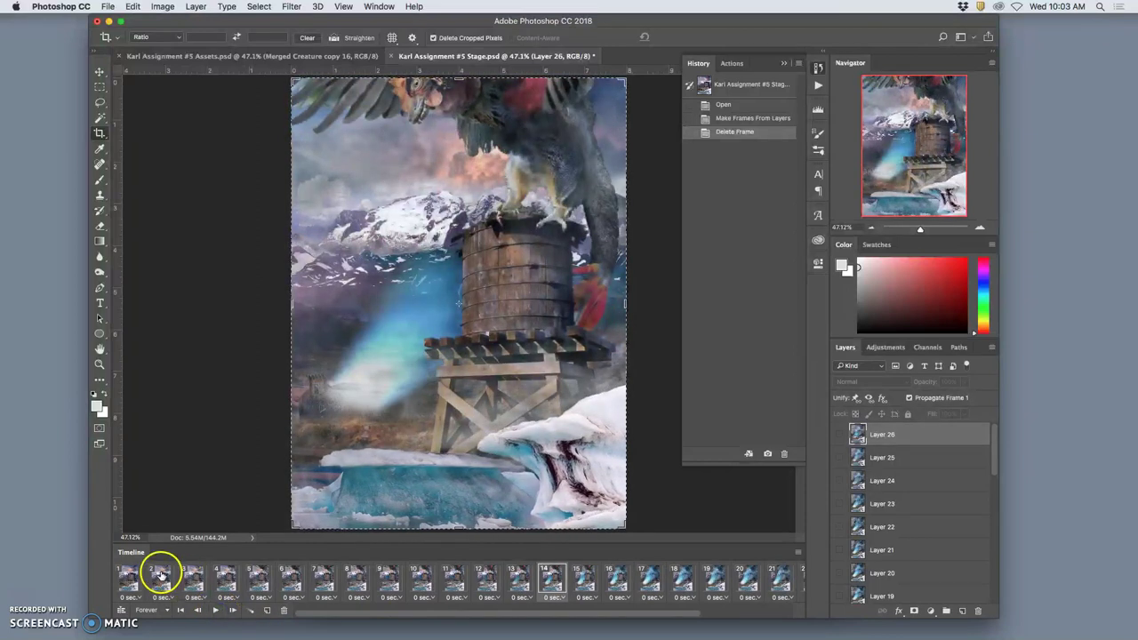
left_click(129, 580)
Select frames 1 through 26 and give them a custom 0.3-second delay
scroll(358, 584, "right", 5)
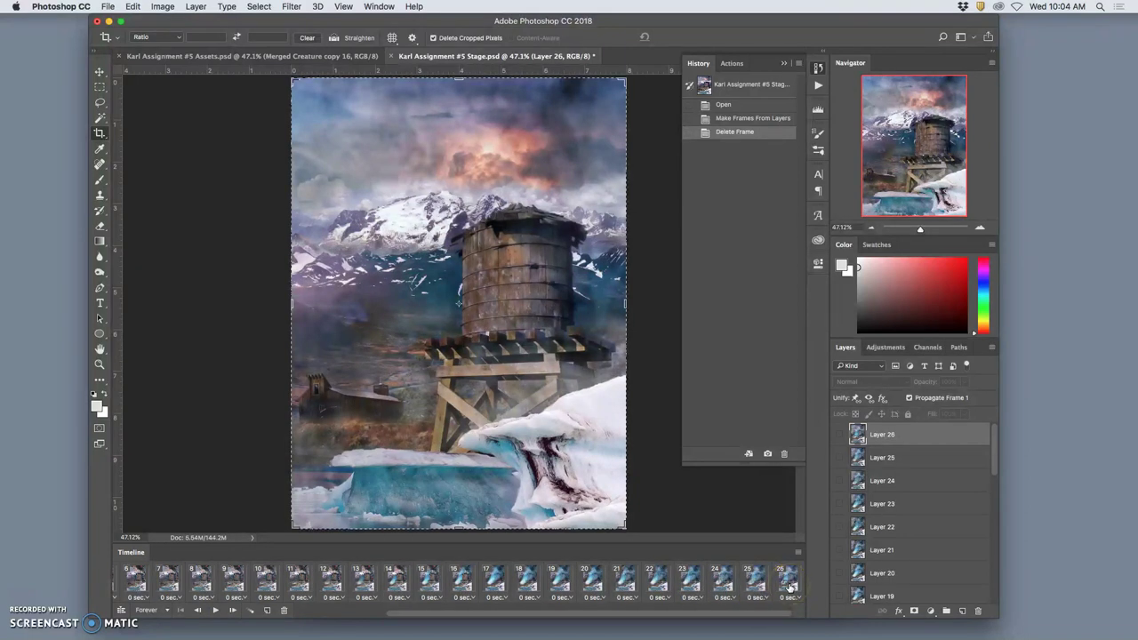
left_click(789, 584, "shift")
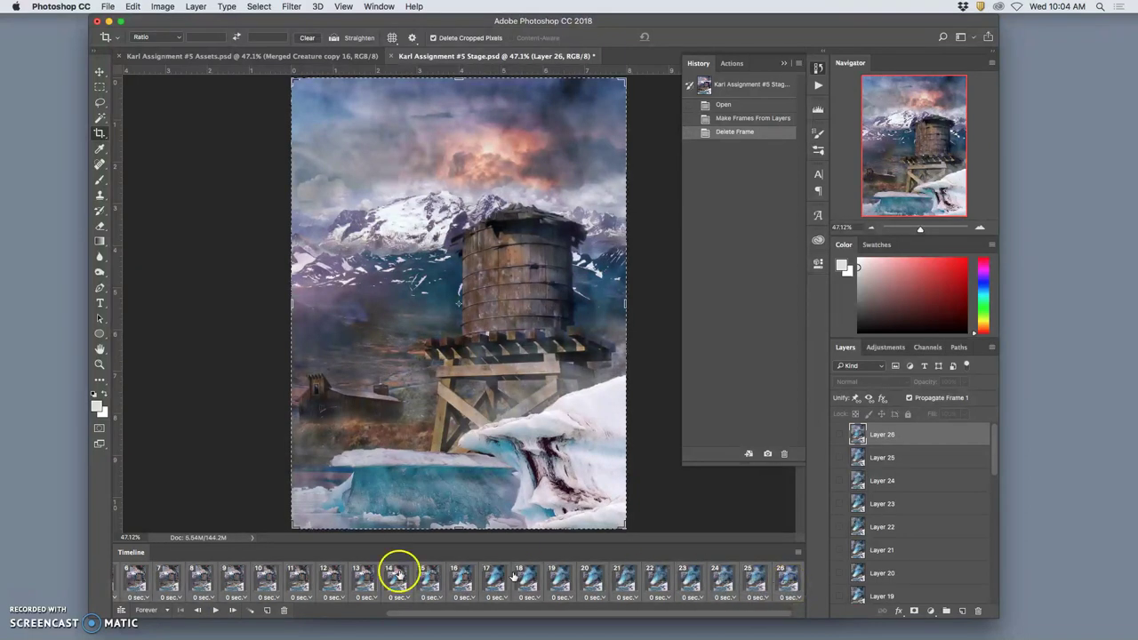
left_click(330, 597)
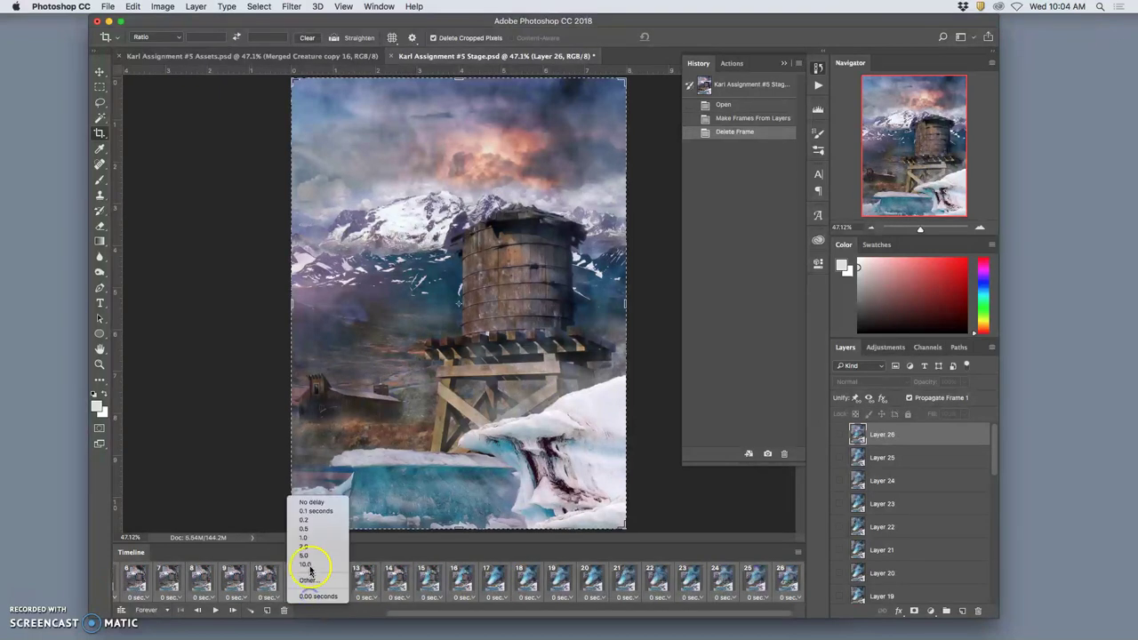
left_click(308, 580)
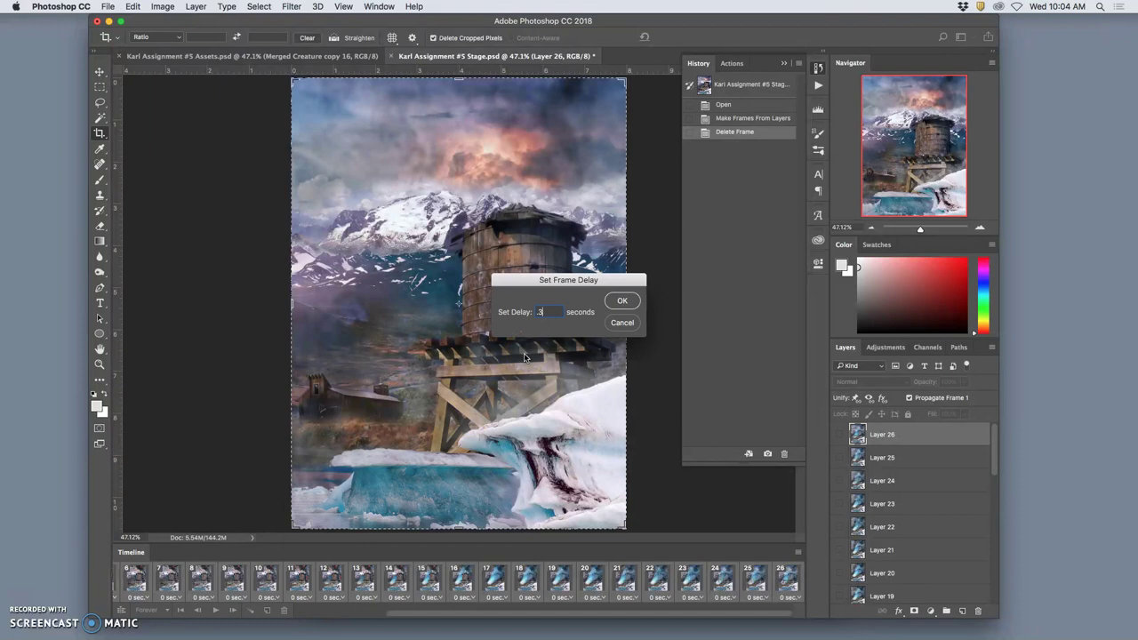
left_click(620, 325)
left_click(633, 303)
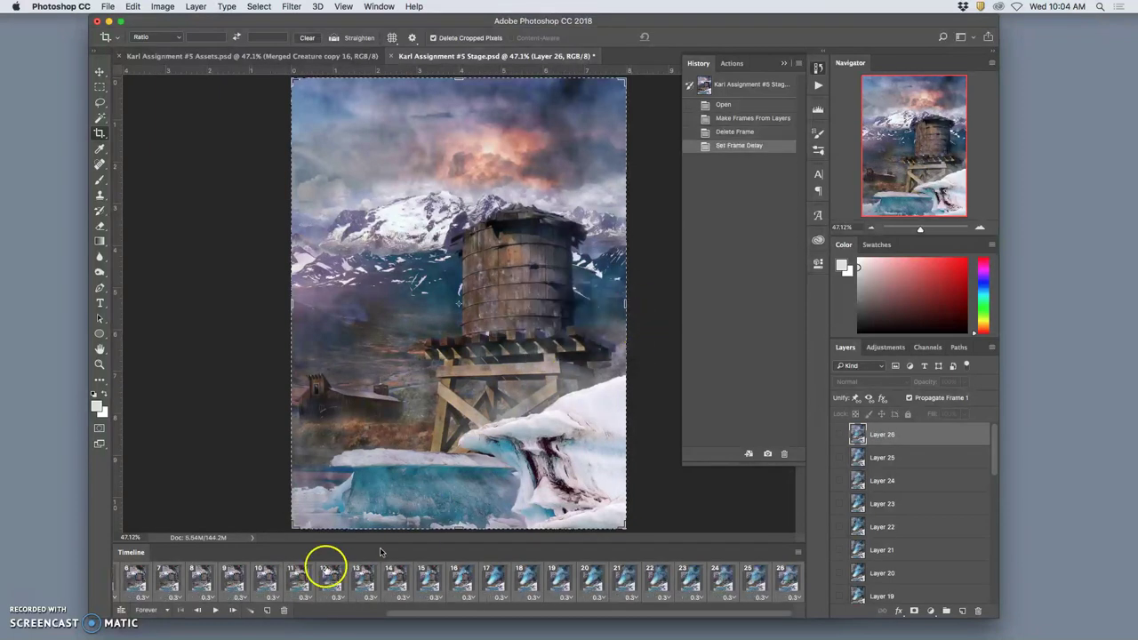
Play the animation to check its timing, then return to the first frame
left_click(217, 611)
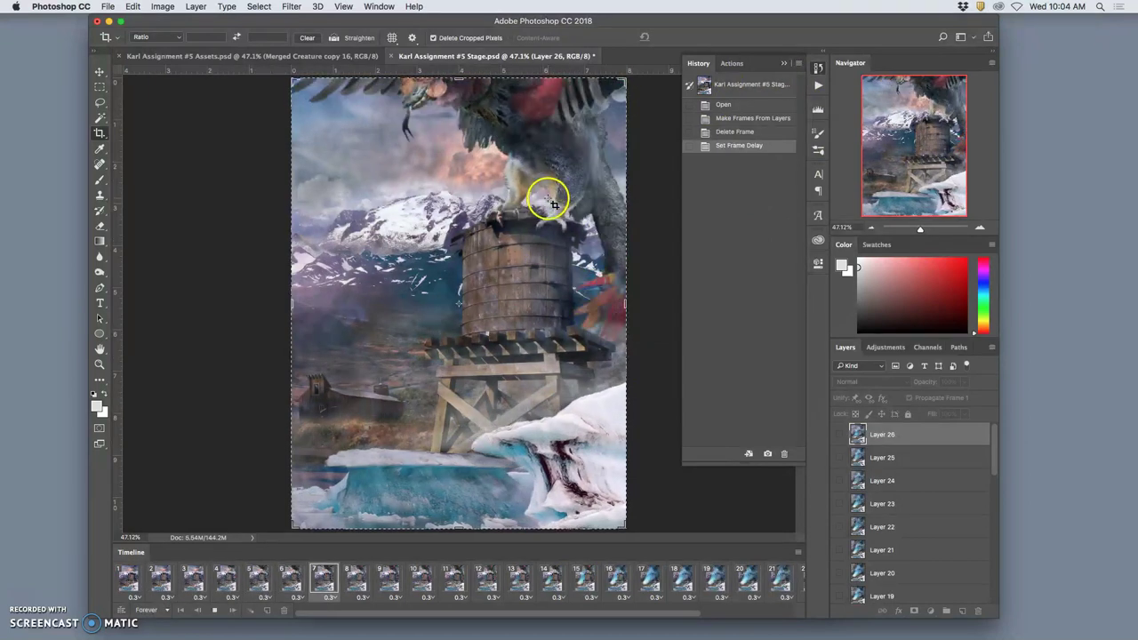
left_click(214, 610)
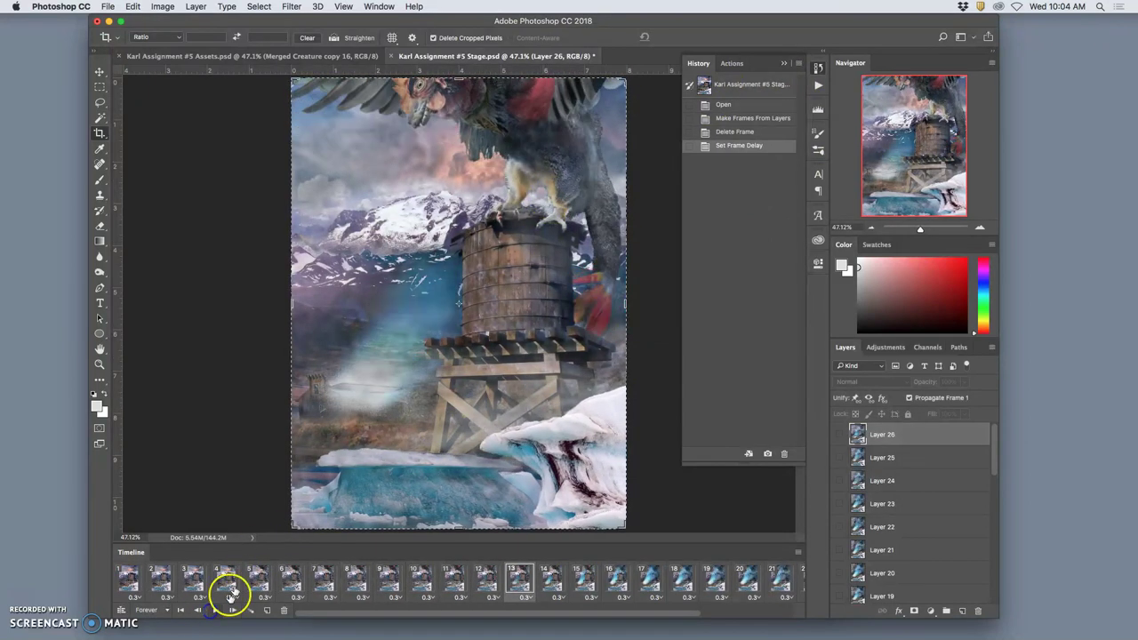
left_click(129, 579)
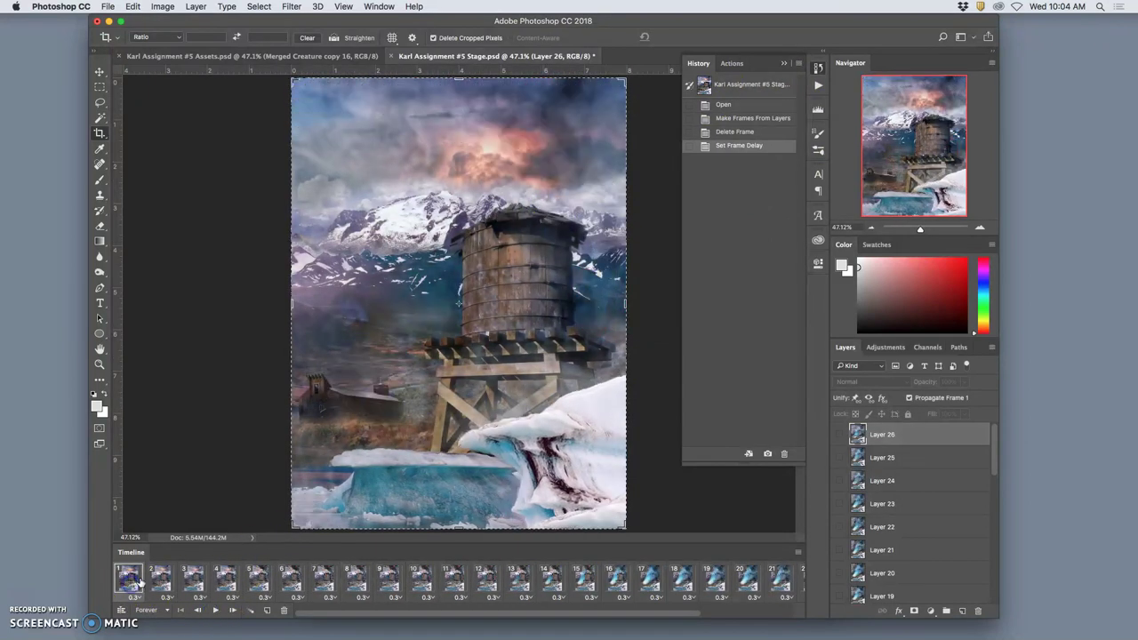
Preview frames 2, 5 and 6, then select frames 2 through 5 together
left_click(162, 580)
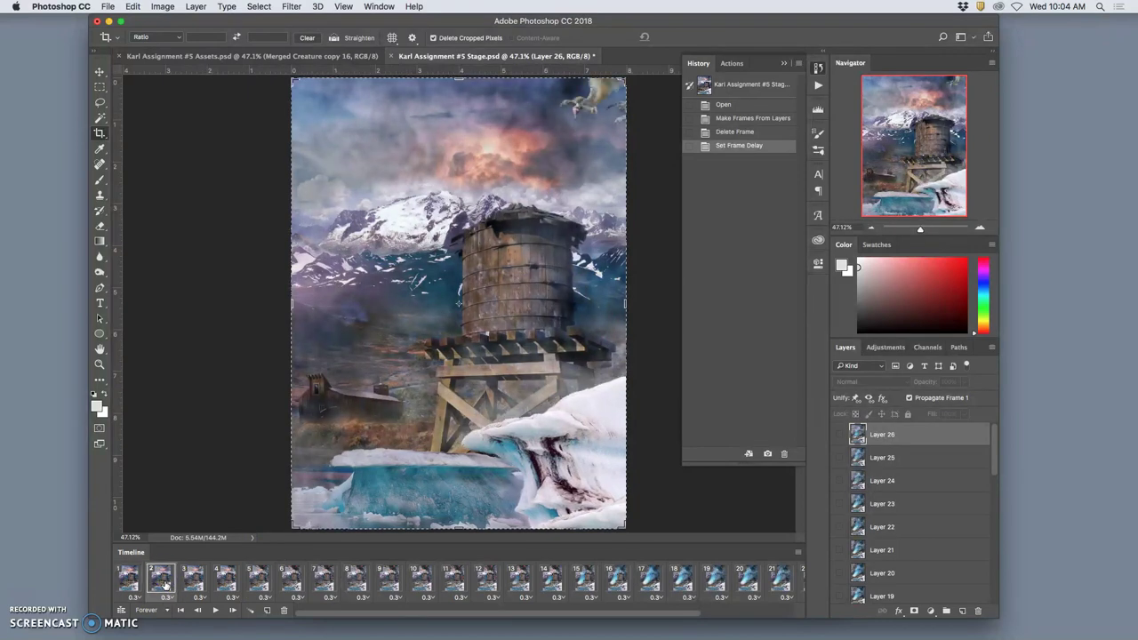
left_click(220, 584)
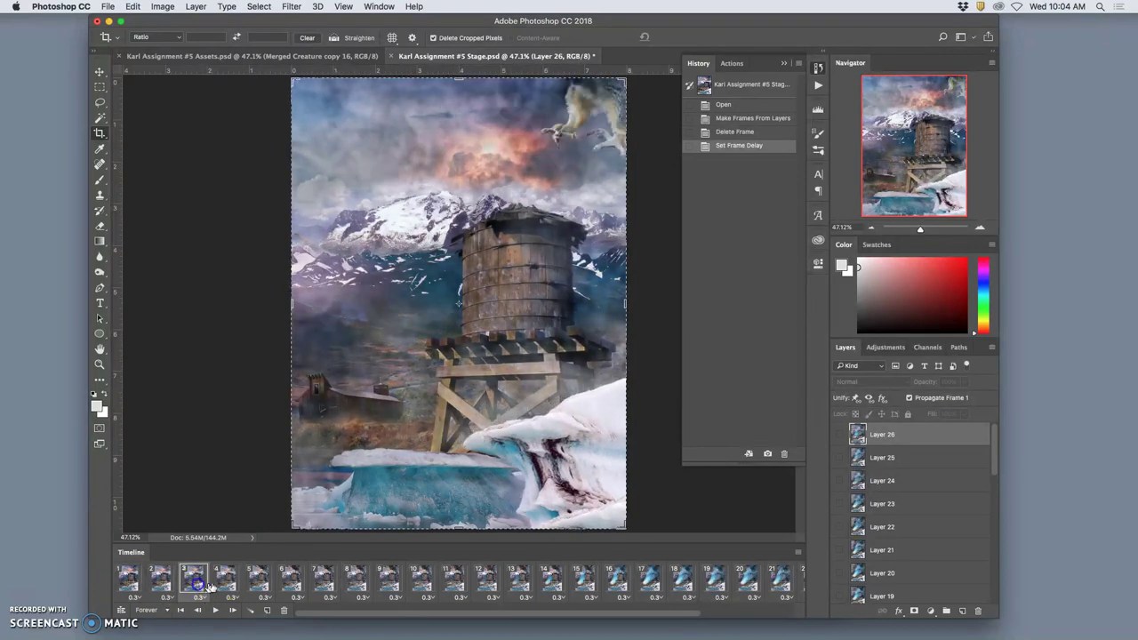
left_click(260, 583)
left_click(290, 583)
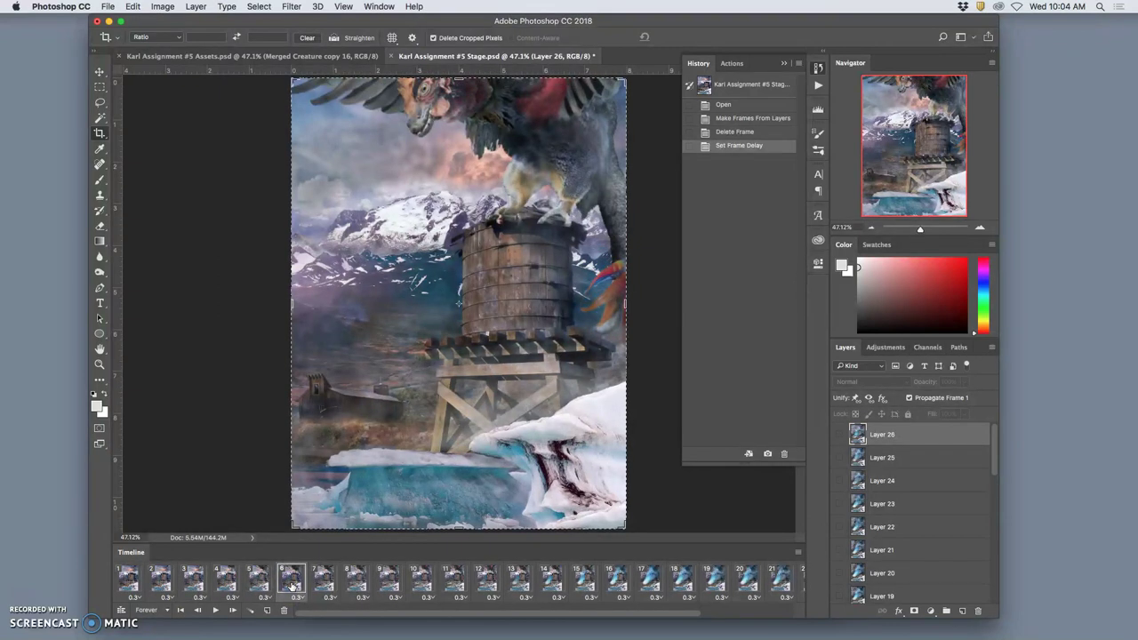
left_click(260, 582)
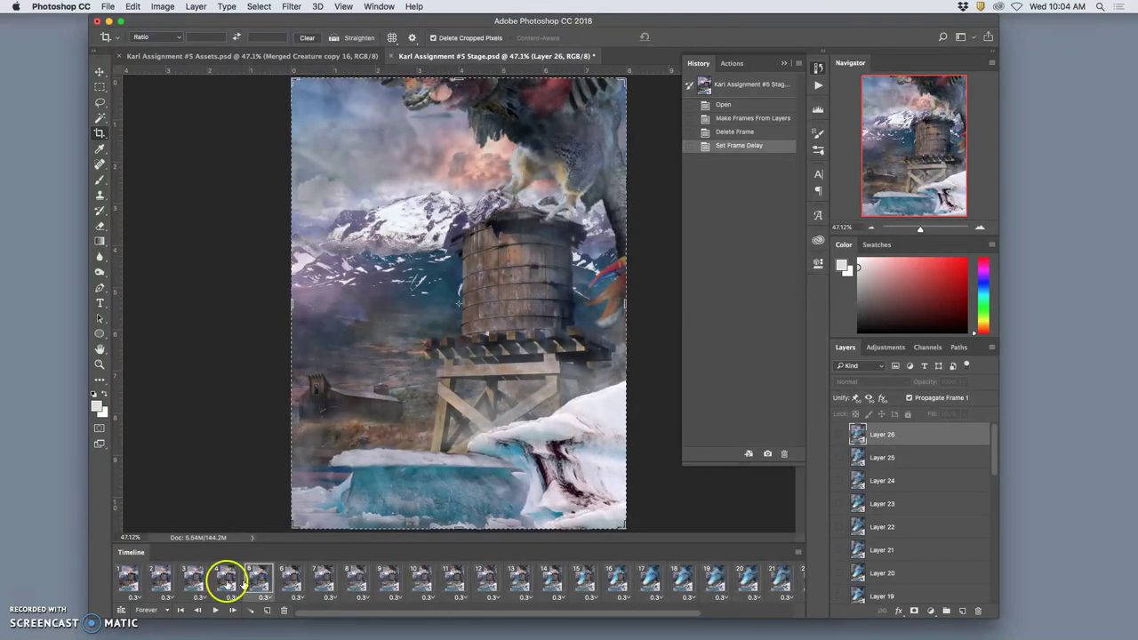
left_click(163, 579, "shift")
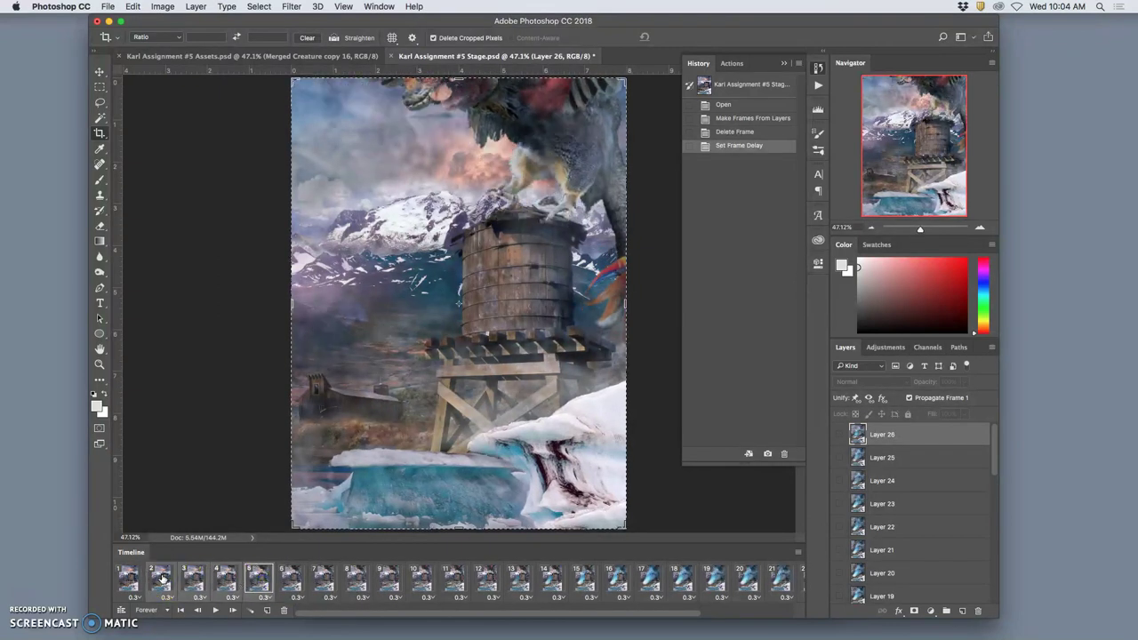
Give frames 2–5 a 0.2-second delay and play the animation from frame 1 to check it
left_click(292, 584)
left_click(266, 600)
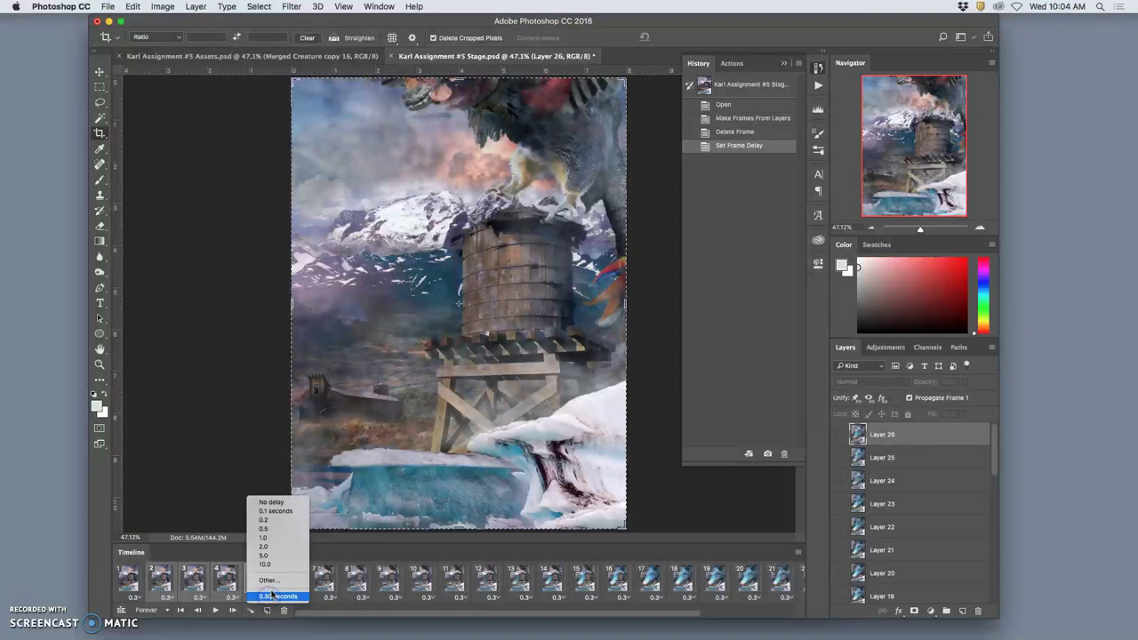
left_click(266, 526)
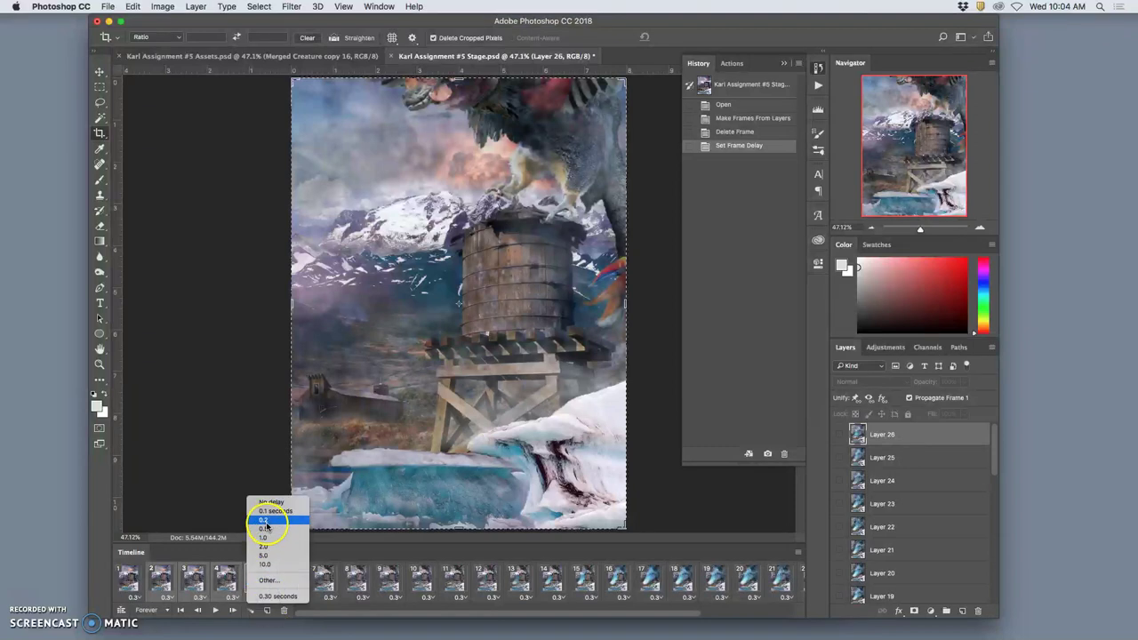
left_click(132, 577)
left_click(215, 610)
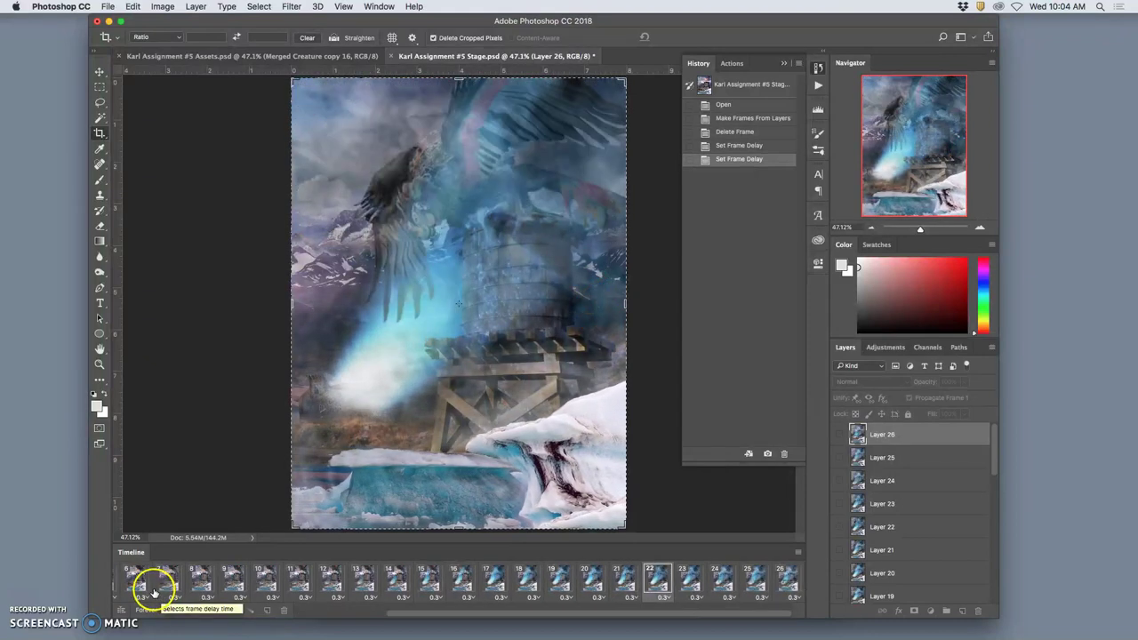
left_click(169, 582)
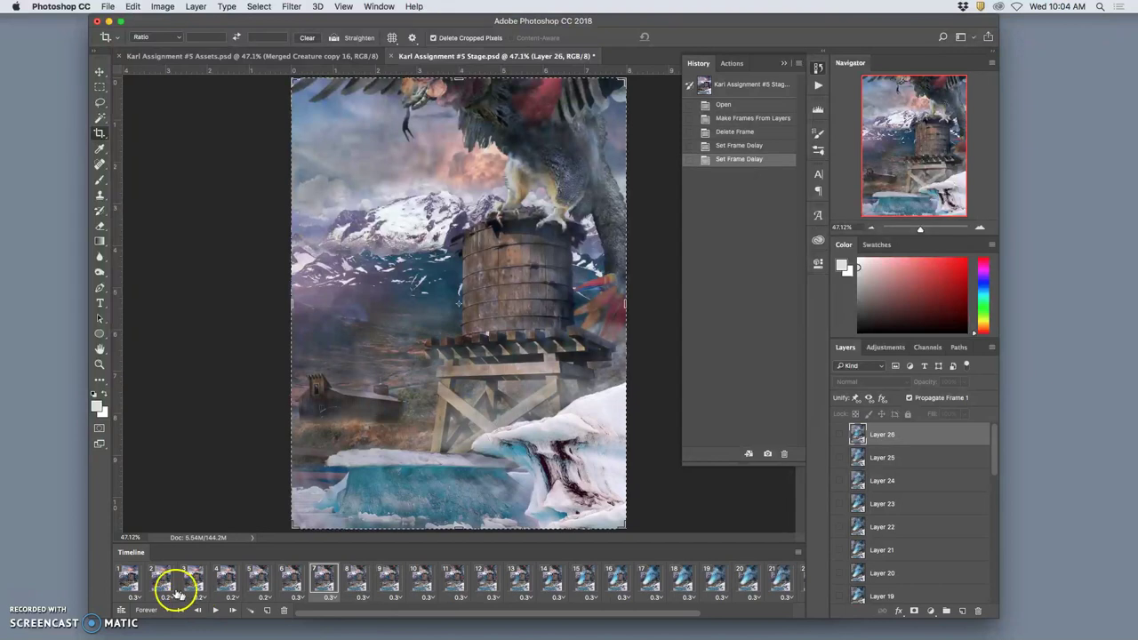
Change the delay of frames 2–5 to a custom 0.25 seconds
left_click(160, 582)
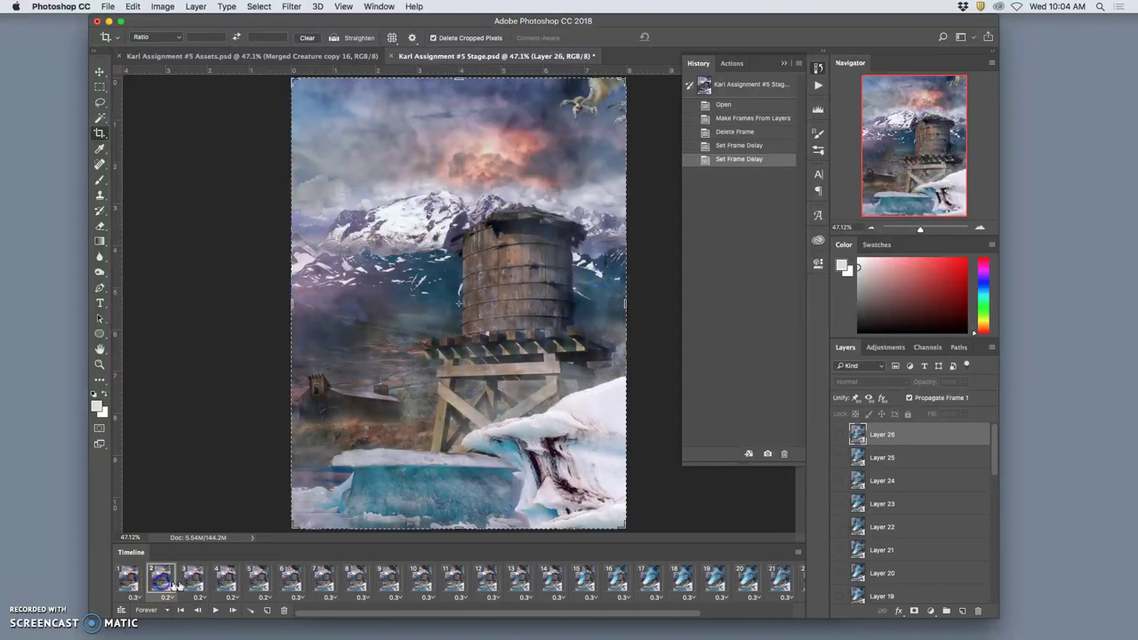
left_click(264, 590)
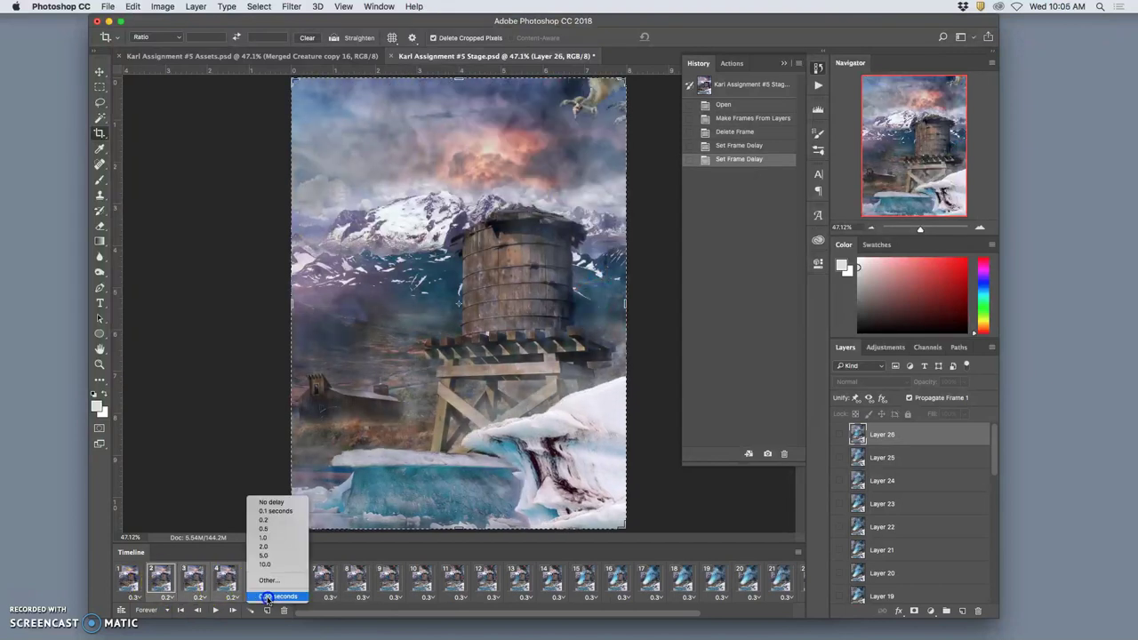
left_click(270, 584)
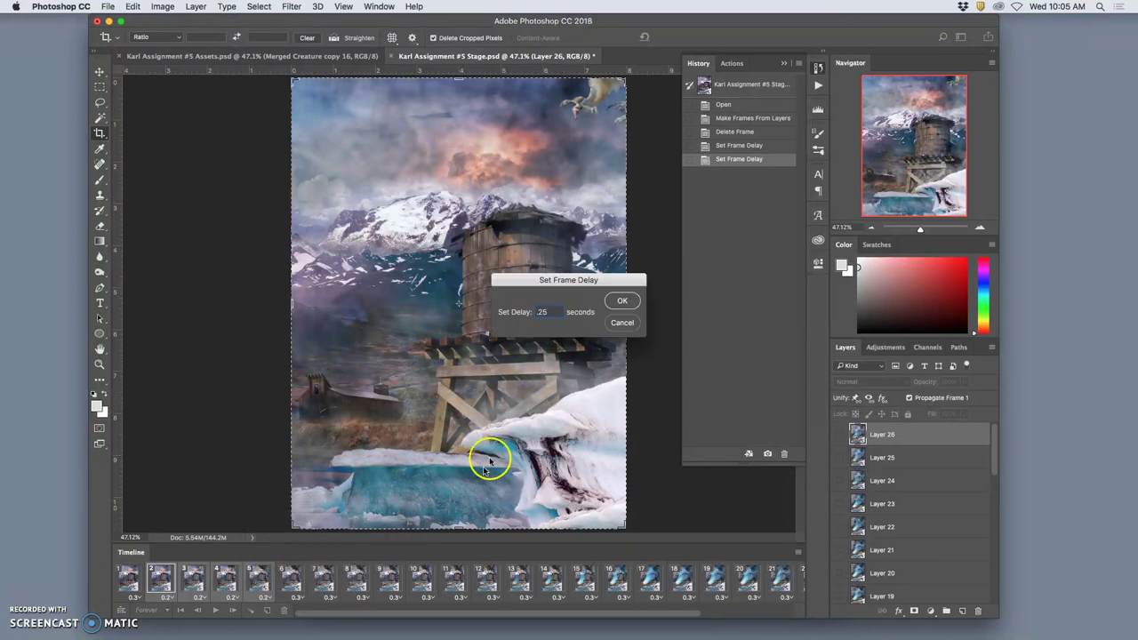
left_click(622, 300)
left_click(138, 583)
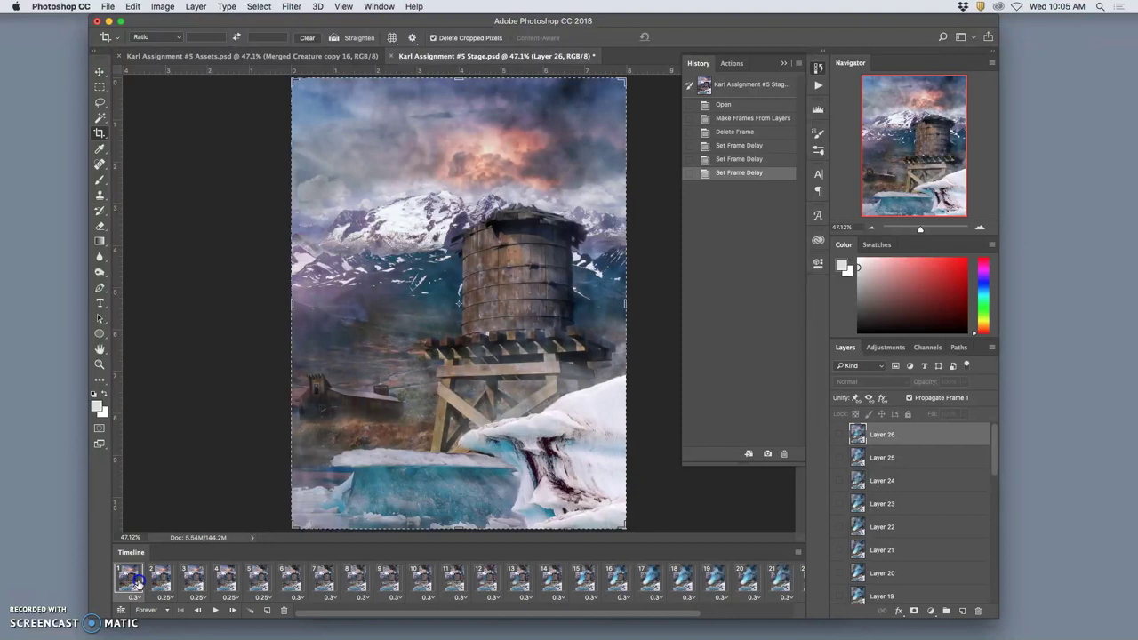
left_click(214, 610)
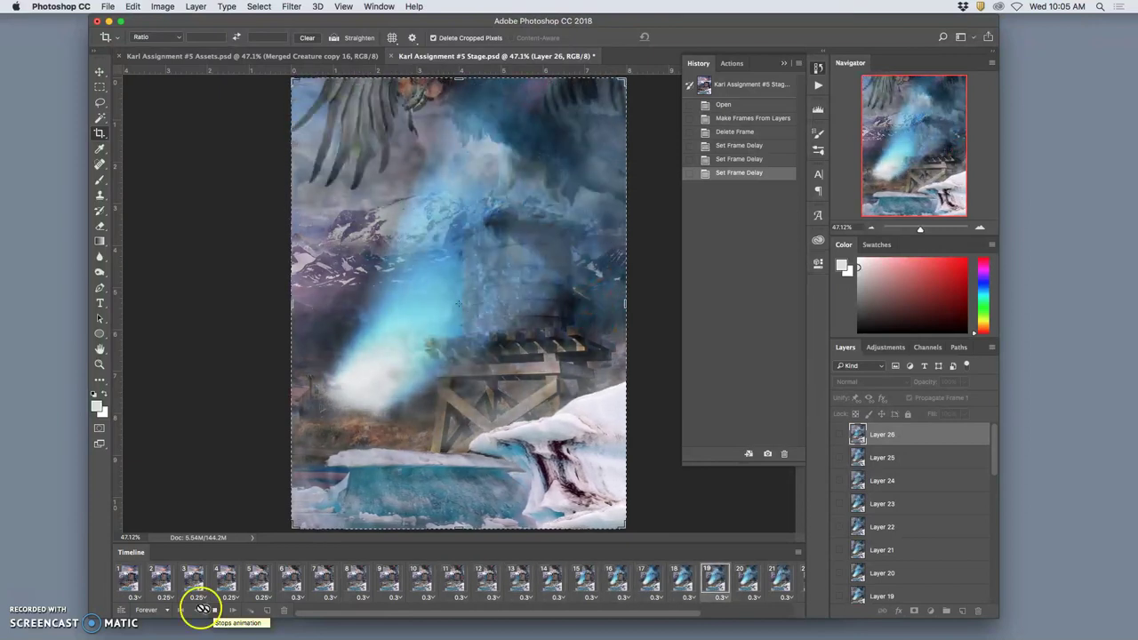
left_click(214, 610)
left_click(172, 588)
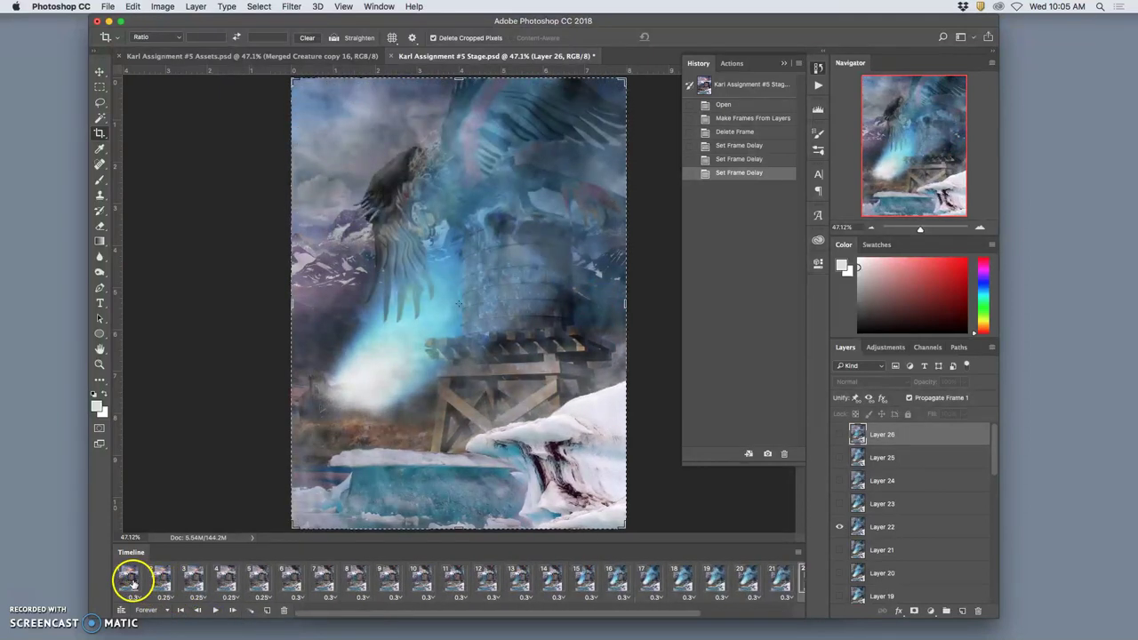
left_click(130, 579)
left_click(214, 610)
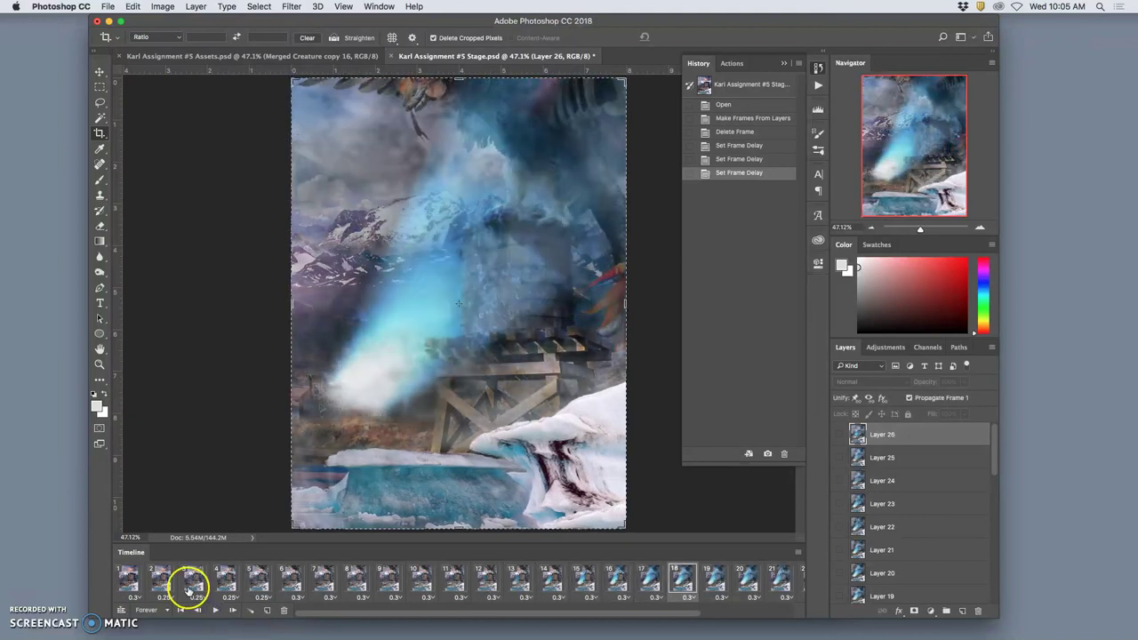
Give frames 2 through 26 a custom frame delay of 0.25 seconds
left_click_drag(226, 579, 794, 583)
left_click(791, 596)
left_click(797, 582)
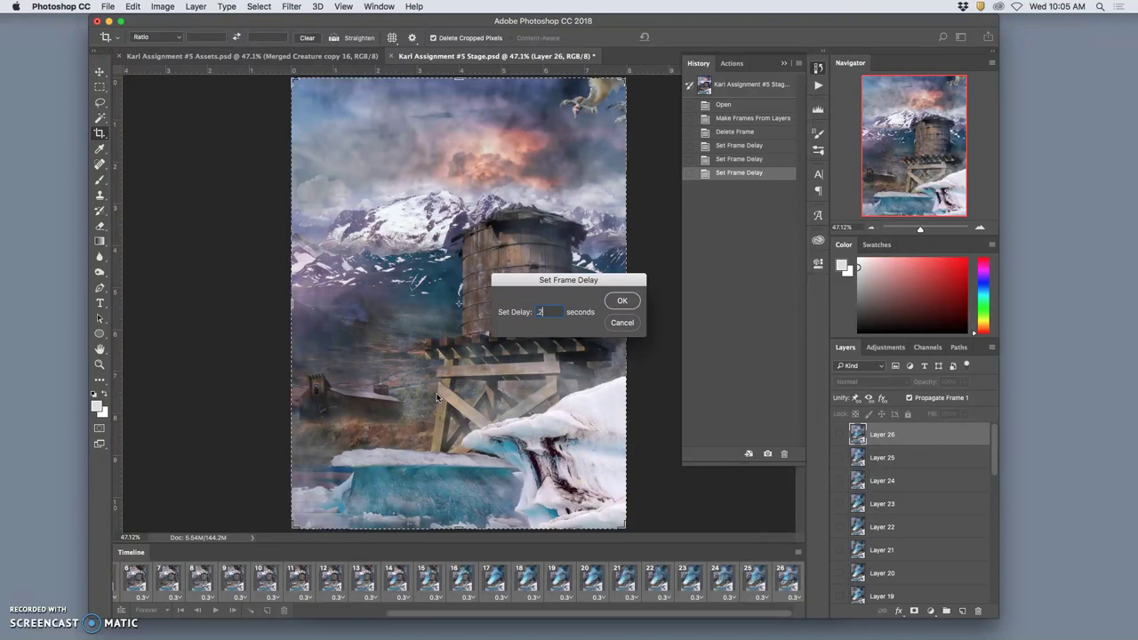
type(".25")
left_click(621, 300)
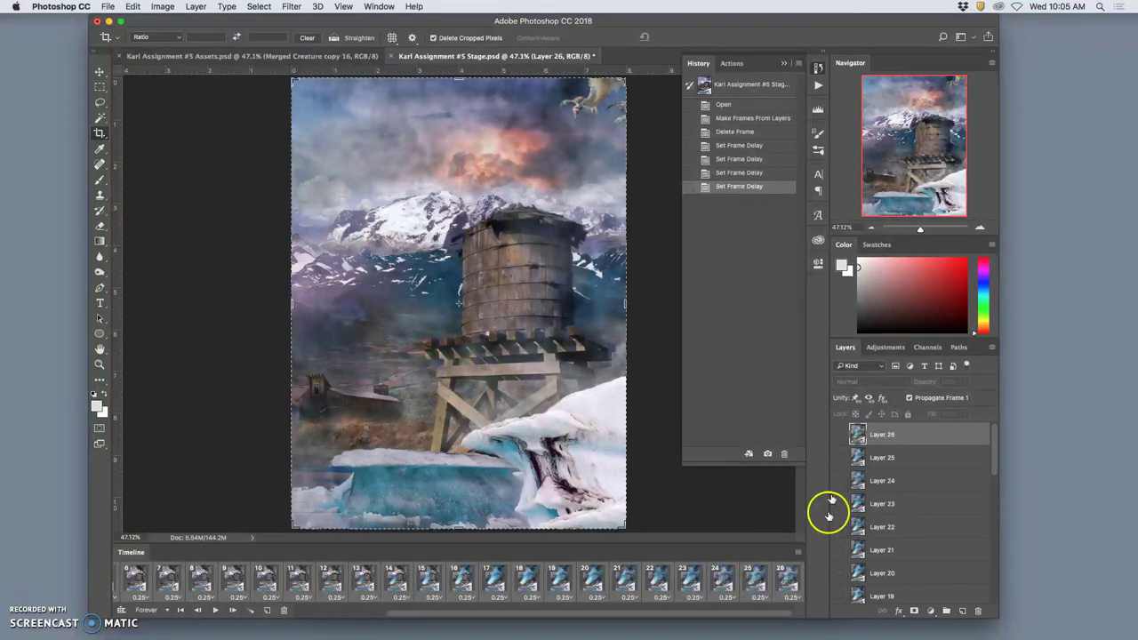
Play the animation, stop it, and compare frame 1 with frame 26 to check the loop
left_click(216, 610)
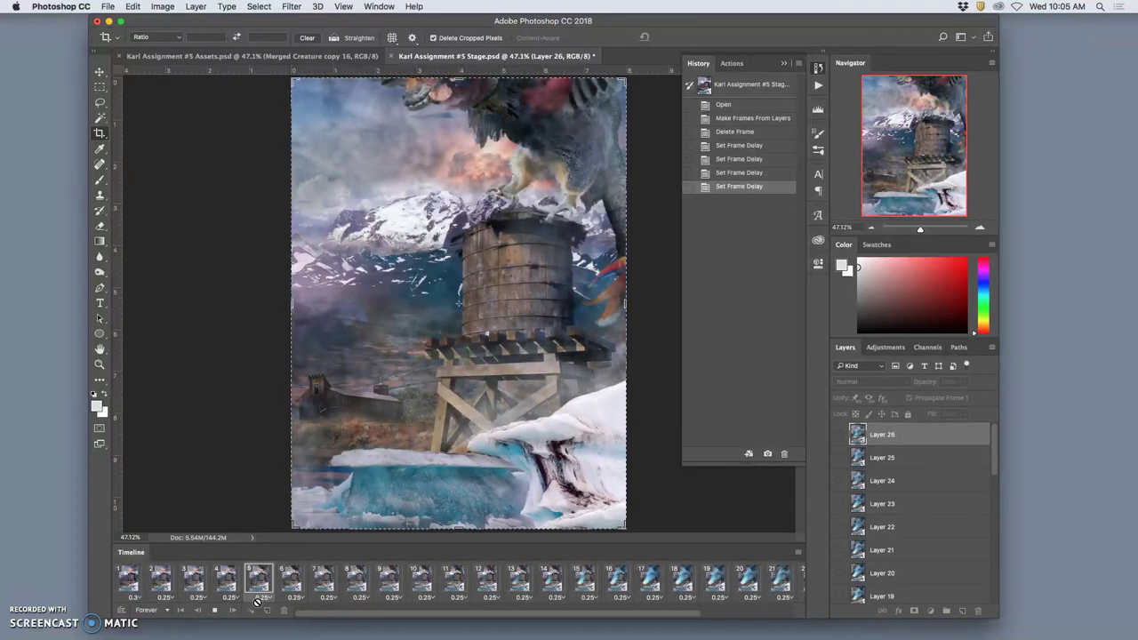
left_click(99, 103)
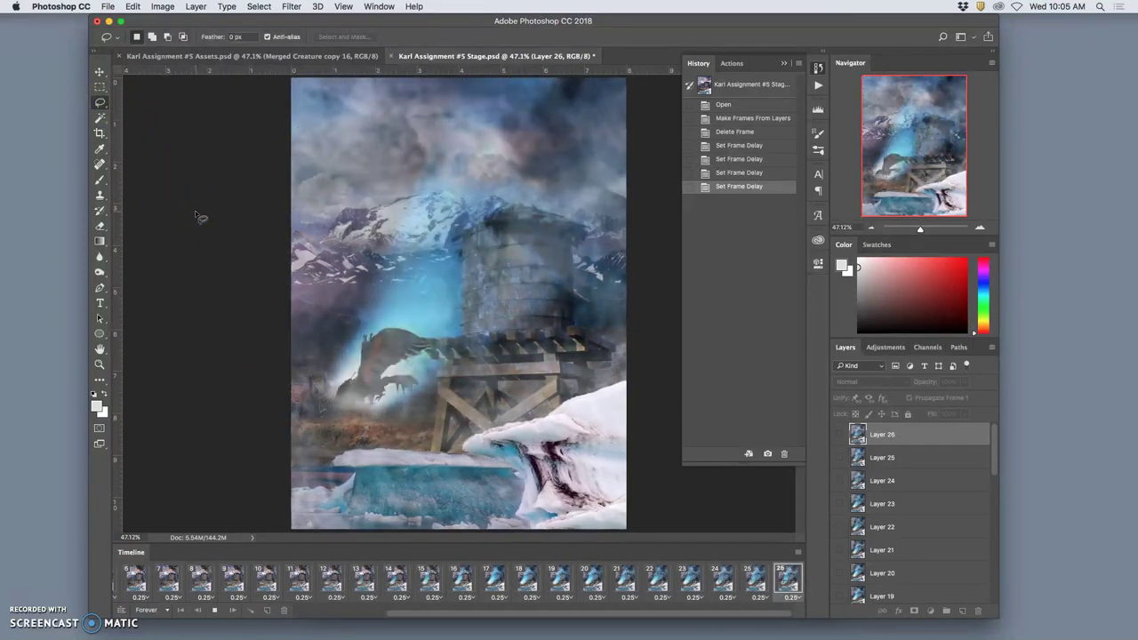
left_click(853, 485)
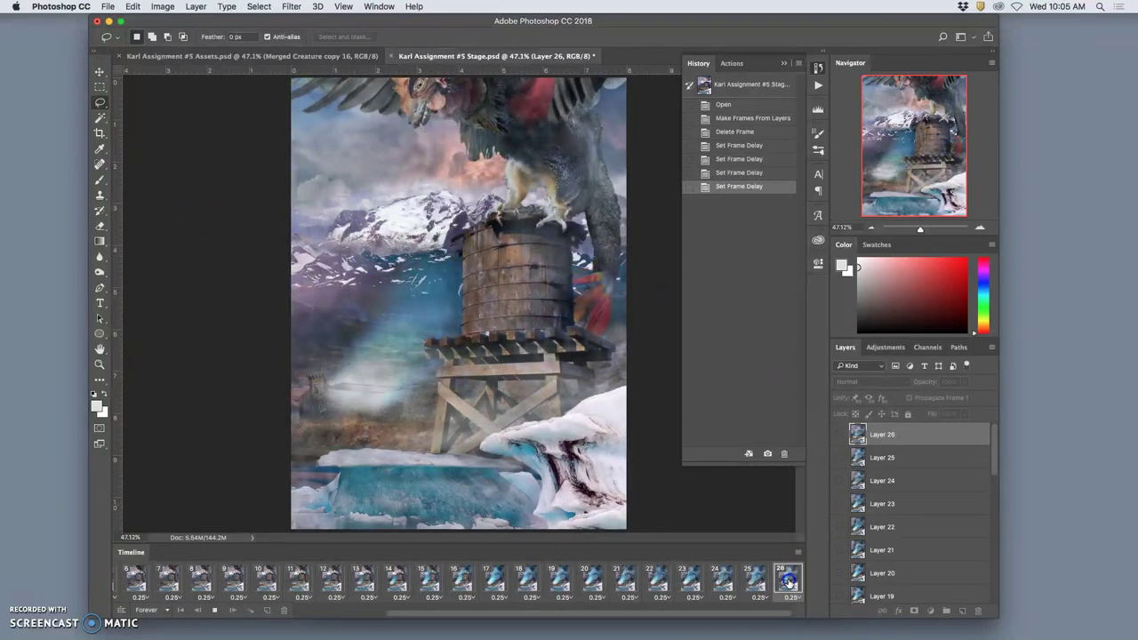
left_click(788, 582)
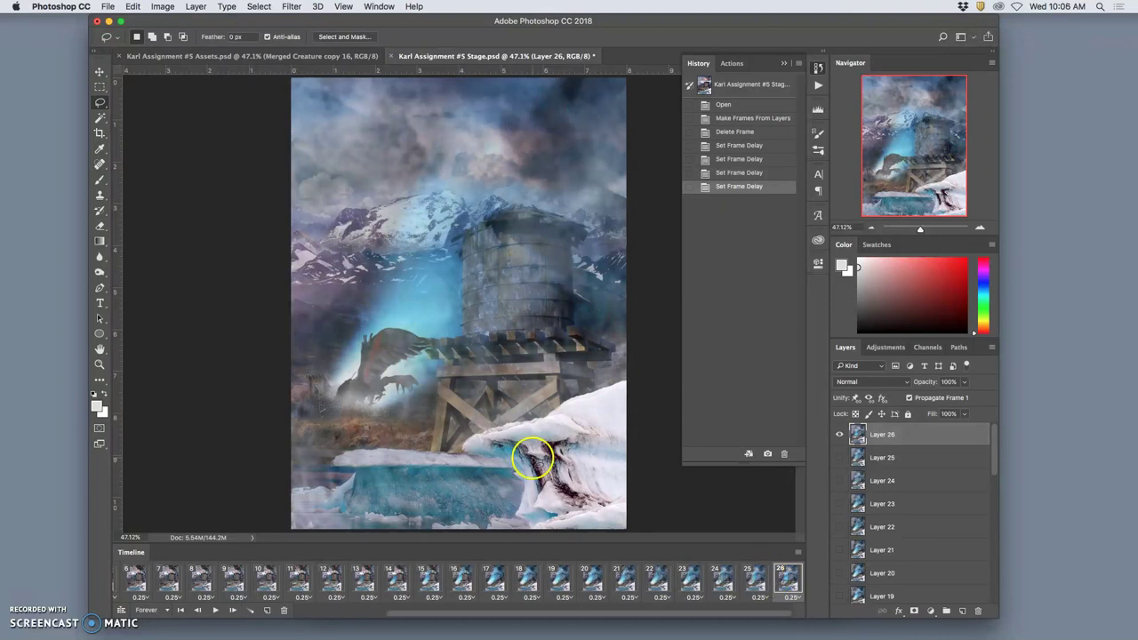
scroll(418, 587, "left", 5)
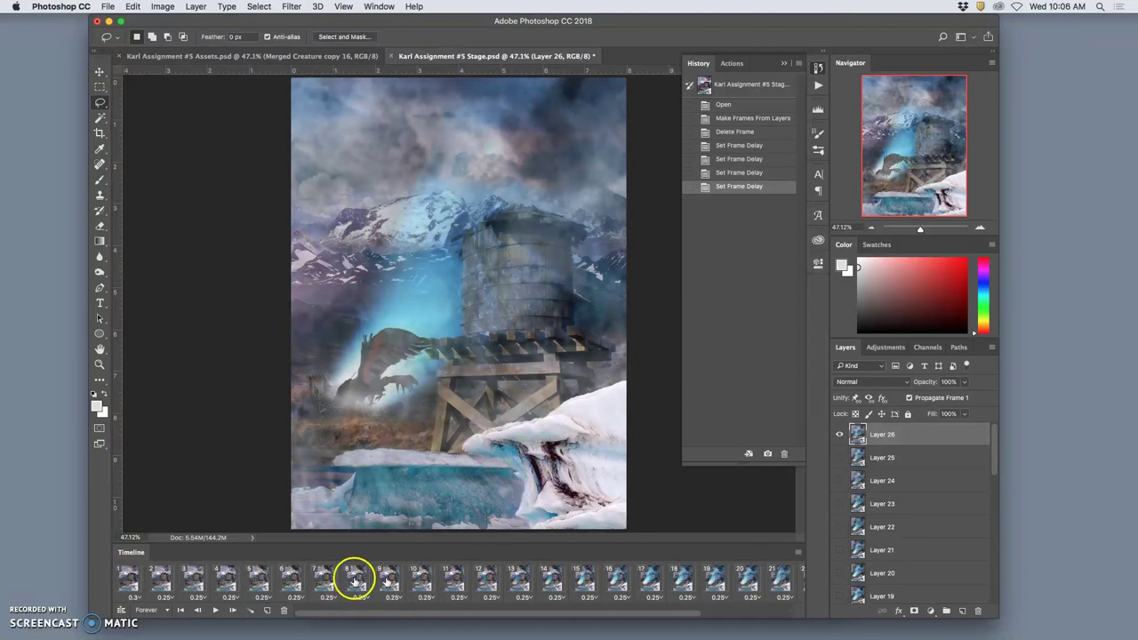
left_click(131, 579)
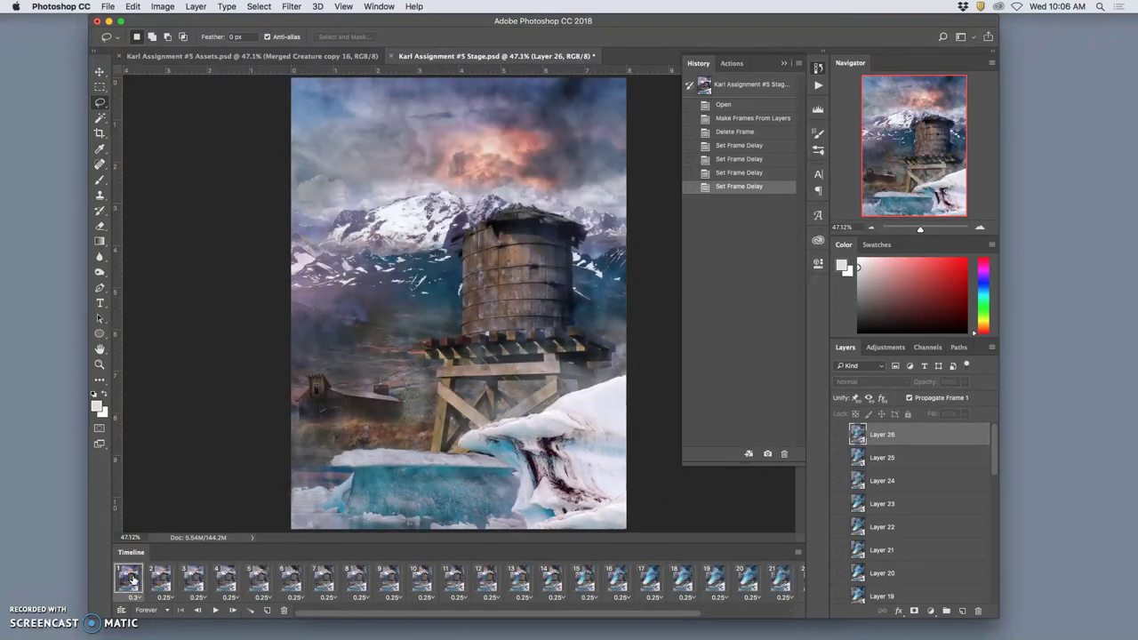
scroll(761, 592, "right", 5)
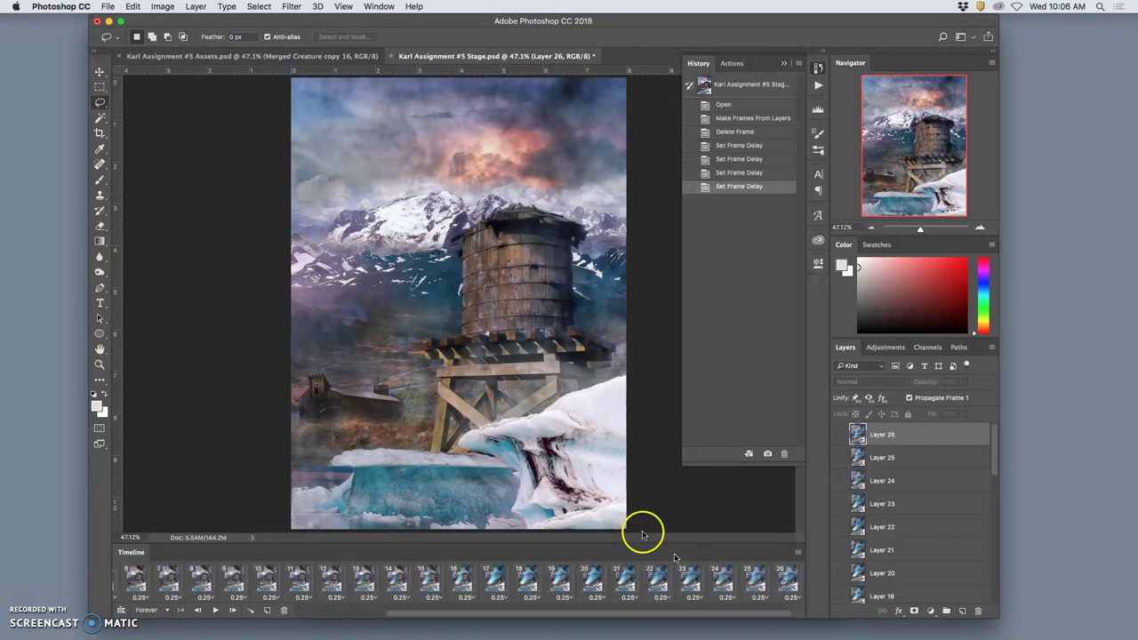
left_click(788, 579)
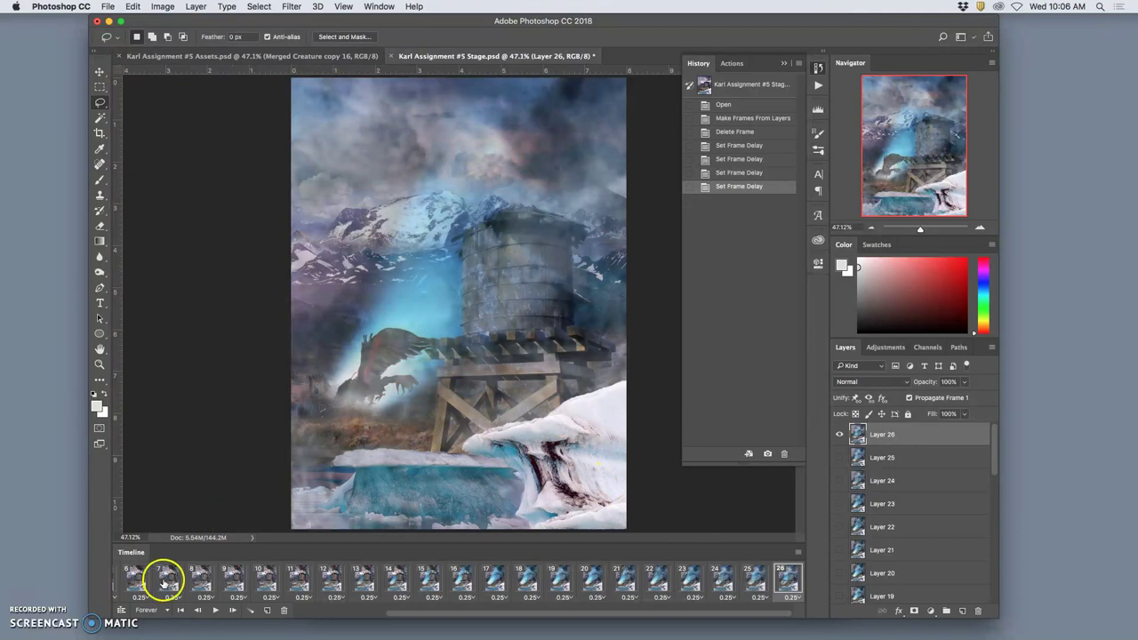
left_click_drag(167, 580, 127, 580)
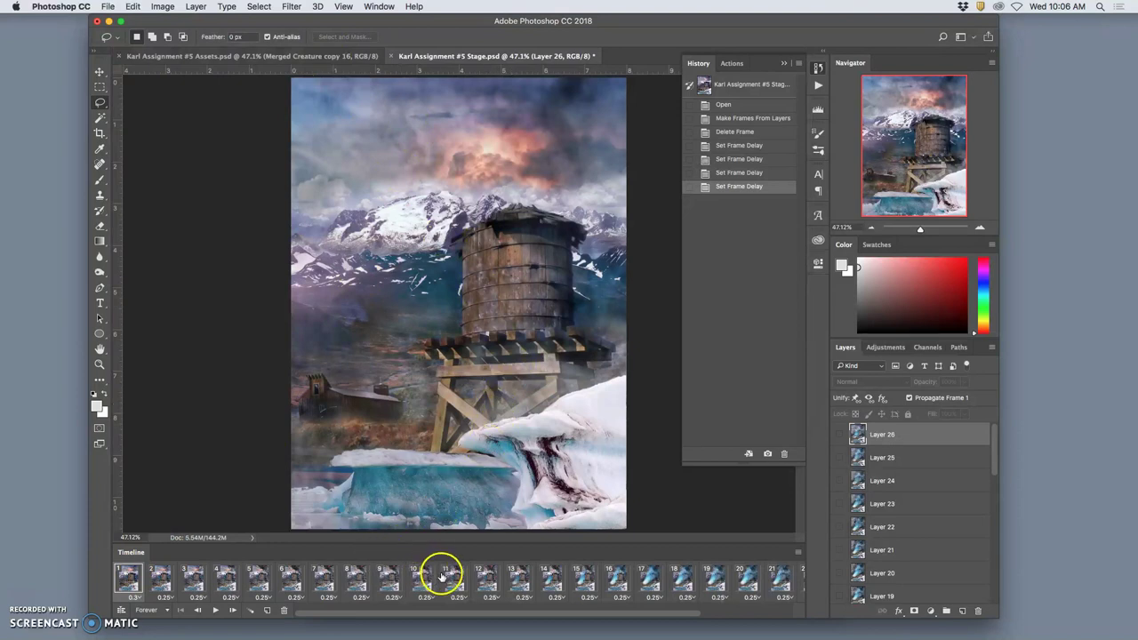
scroll(435, 576, "right", 5)
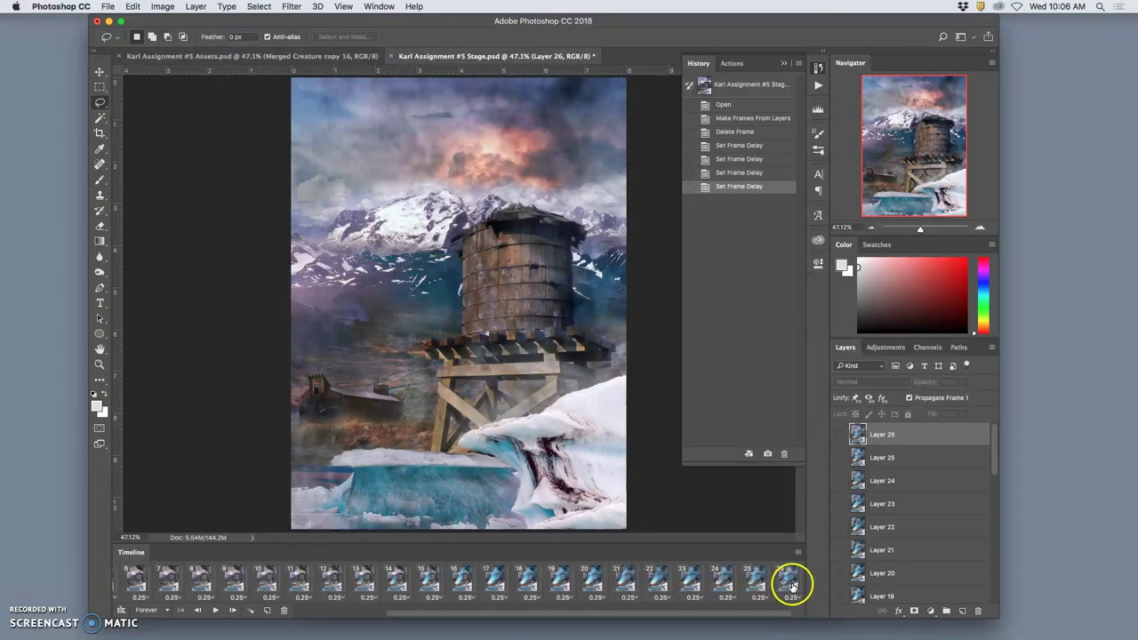
Select a run of frames back from frame 26 and delete them from the timeline
left_click(791, 584)
left_click(757, 589)
left_click(543, 589)
left_click(397, 578)
left_click_drag(319, 585, 284, 611)
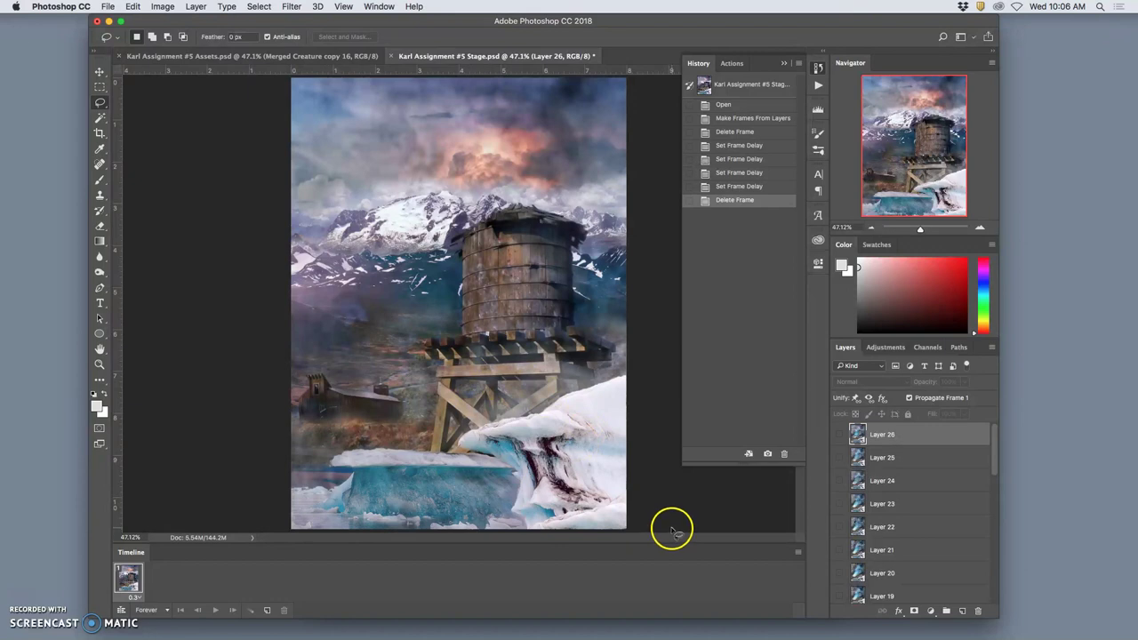
Show Layer 26 in Stage and compare it with the Assets scene, ending in Assets
left_click(299, 57)
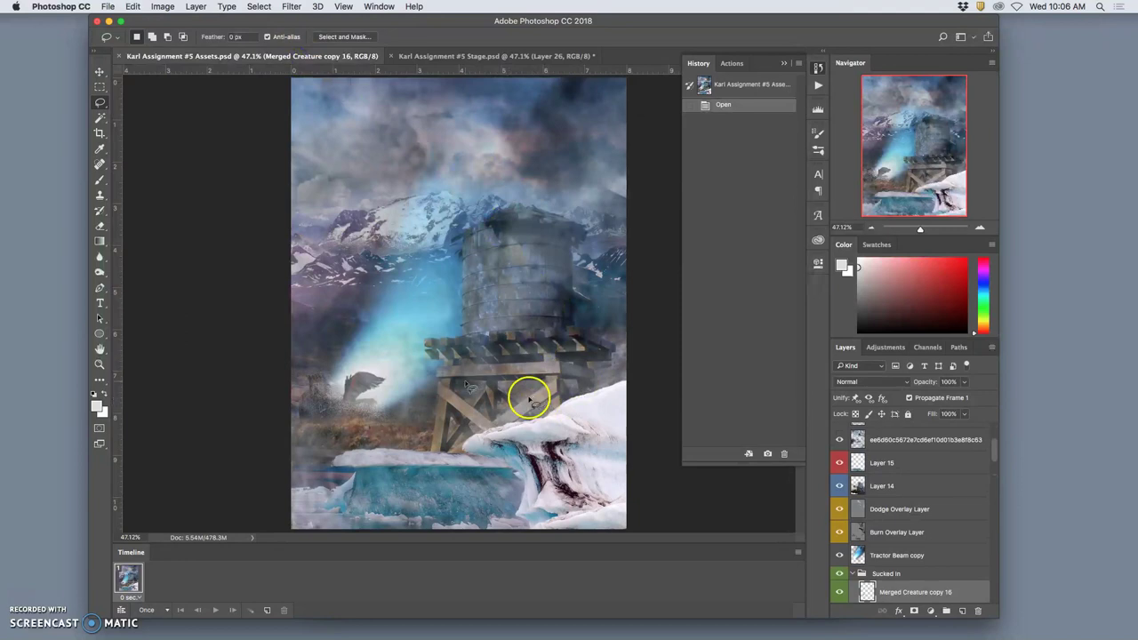
left_click(480, 56)
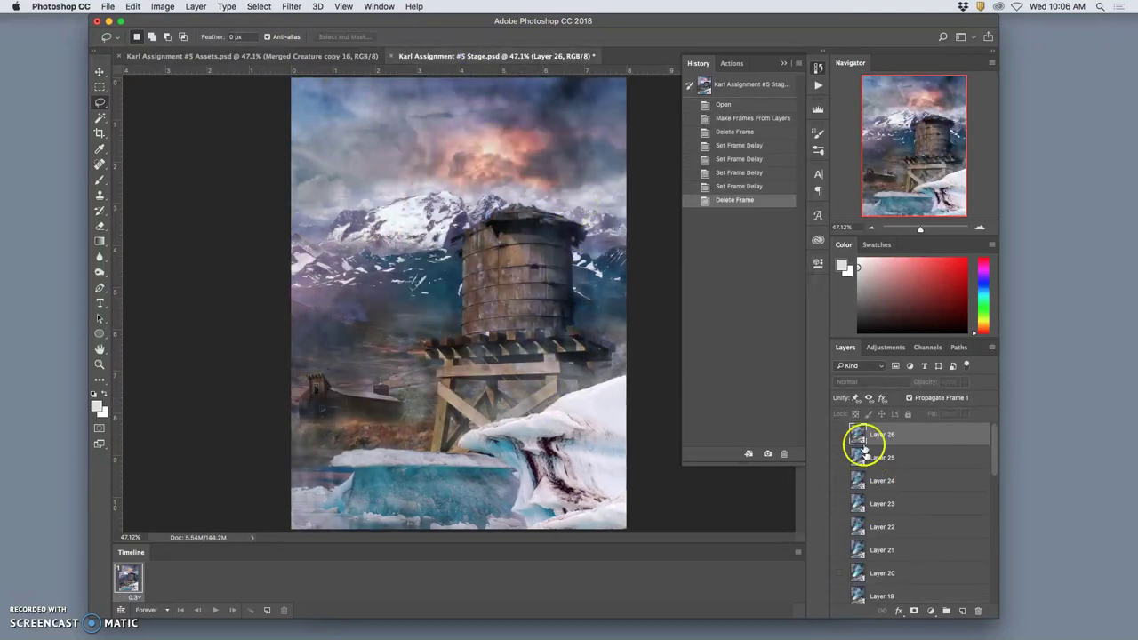
left_click(840, 434)
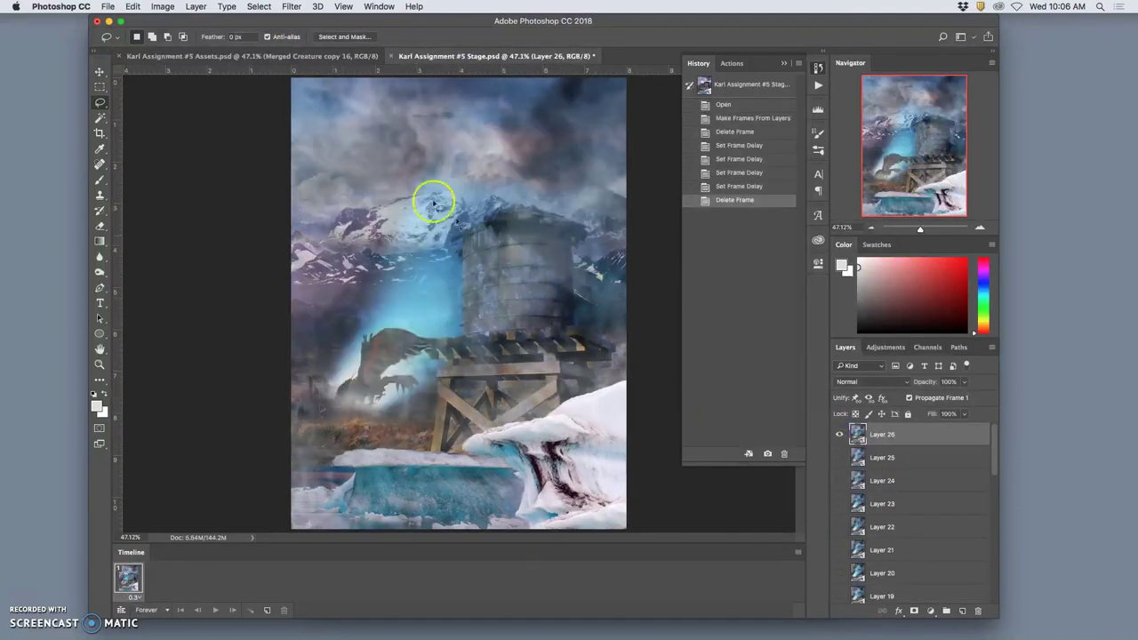
left_click(302, 56)
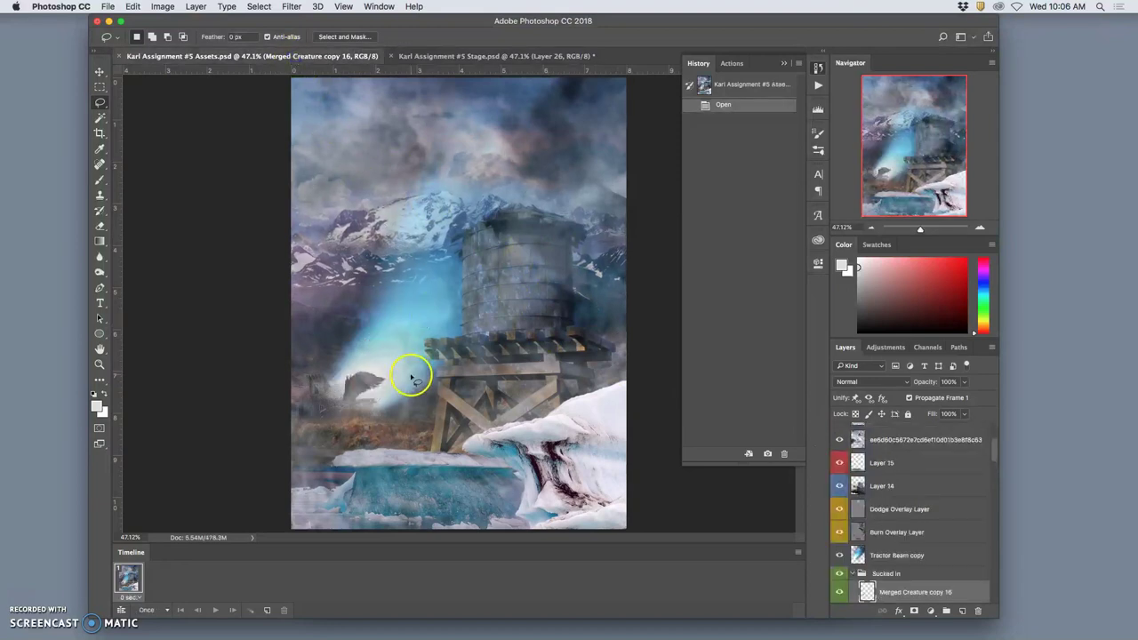
left_click(426, 56)
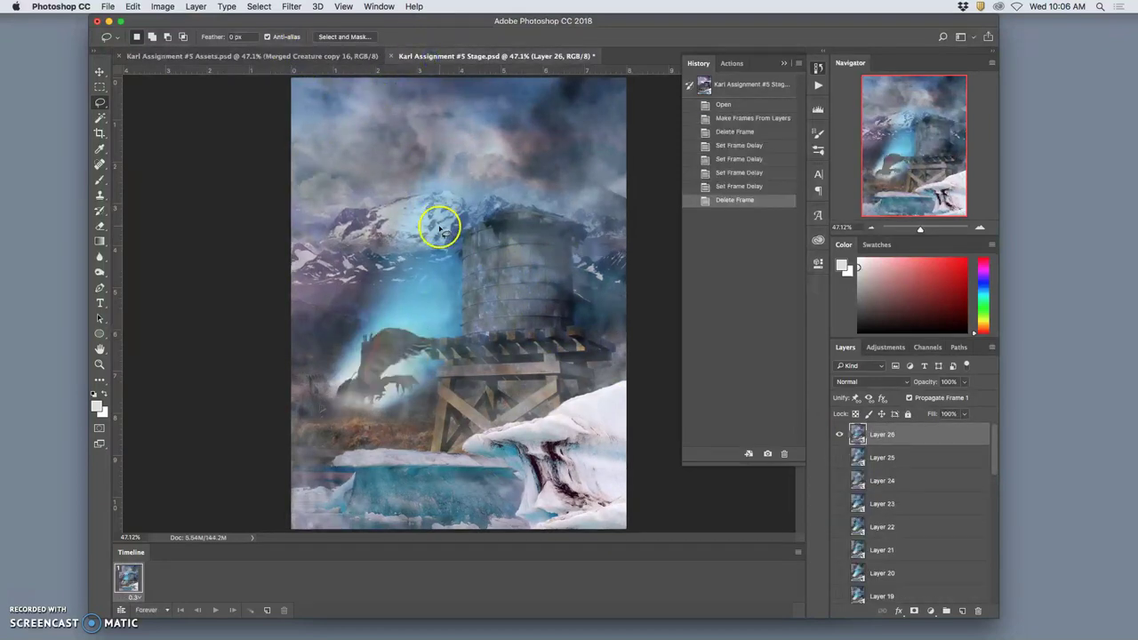
left_click(264, 57)
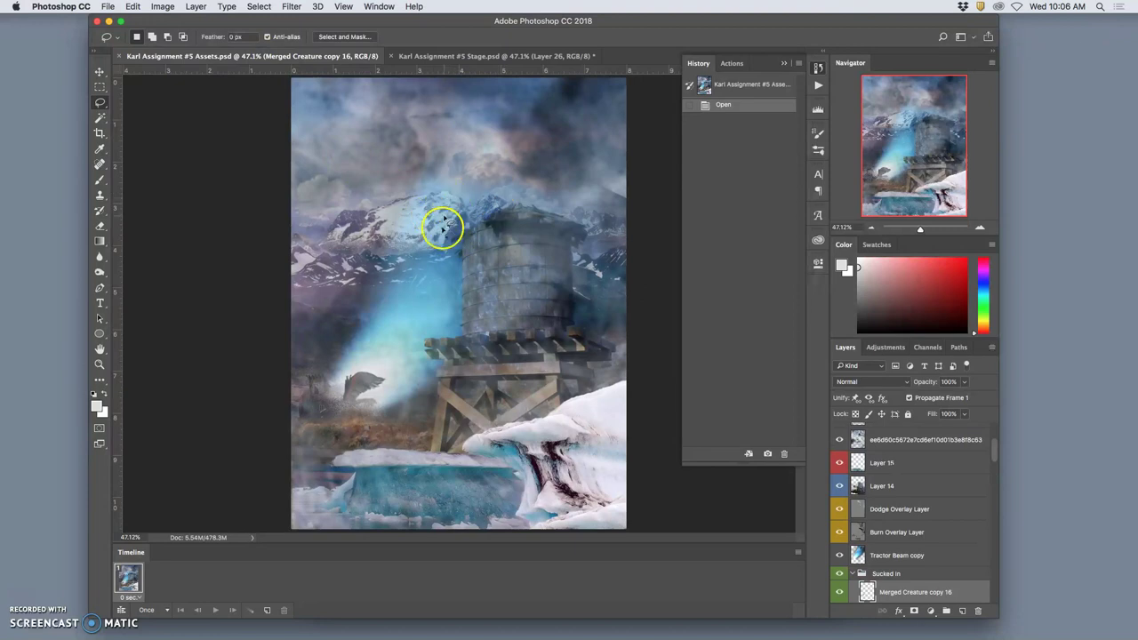
left_click(444, 56)
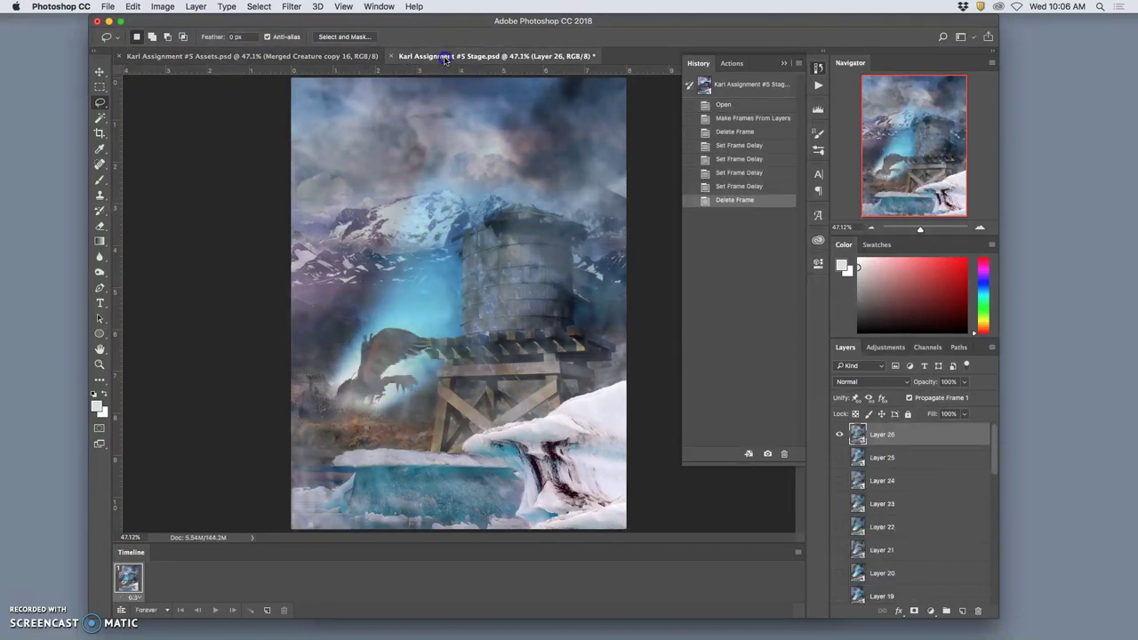
left_click(299, 56)
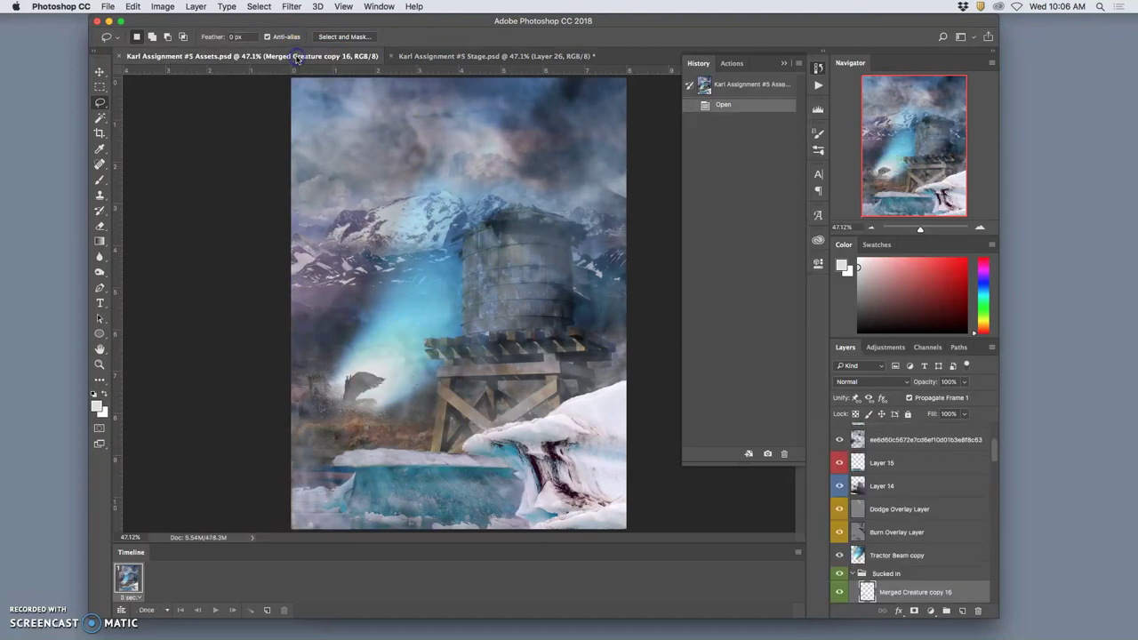
scroll(925, 484, "up", 5)
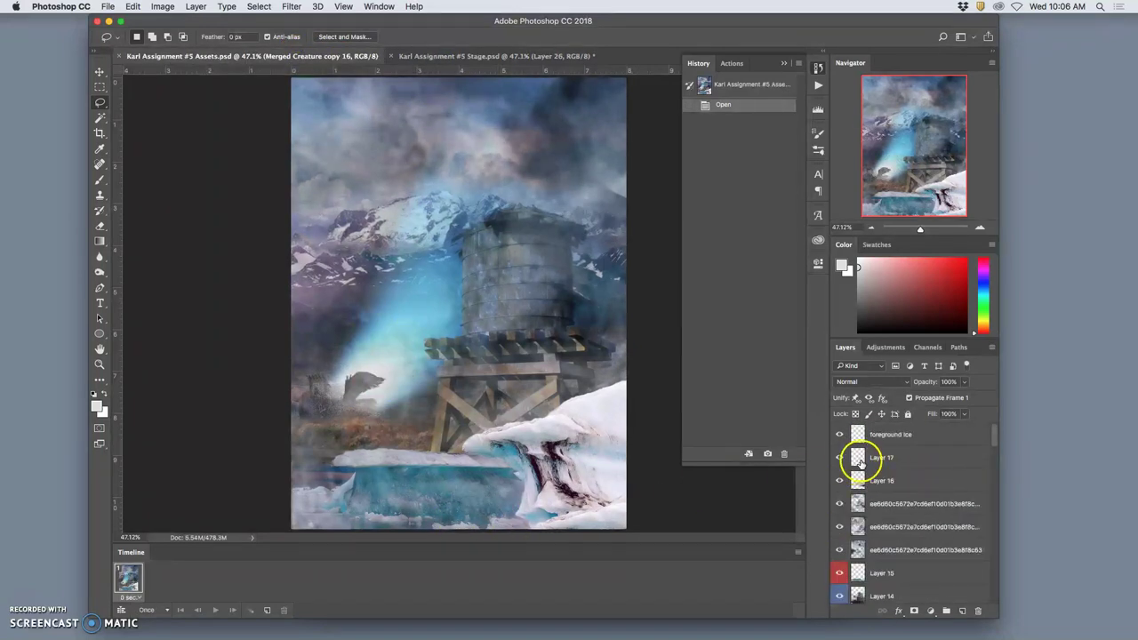
With the Move tool, nudge Layers 17, 16 and 15 up one step each
left_click(883, 459)
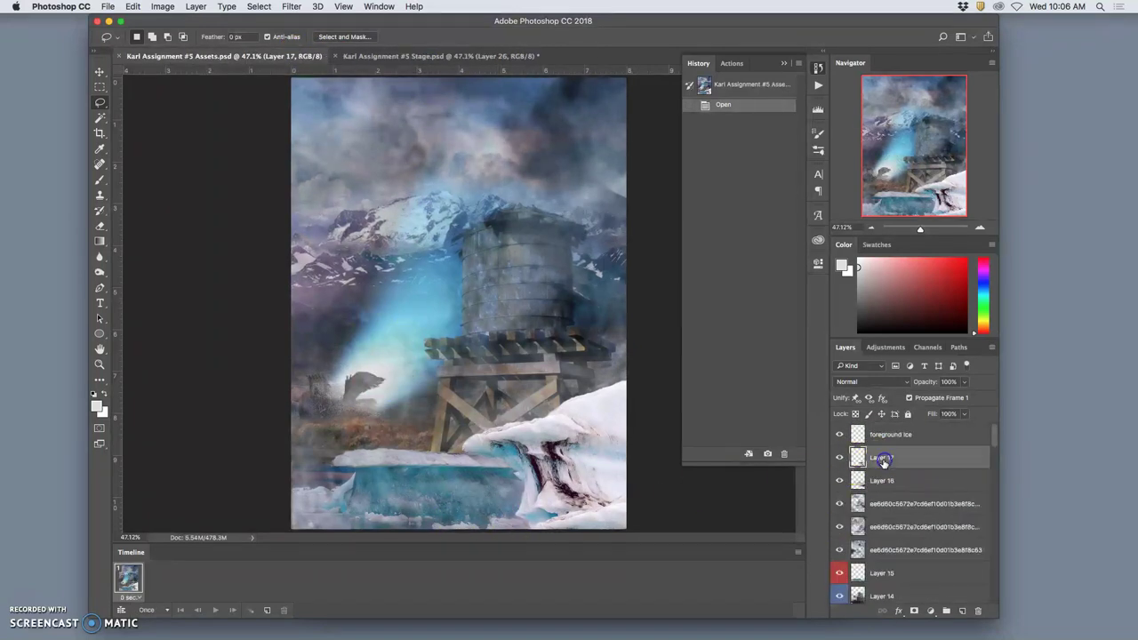
left_click(100, 71)
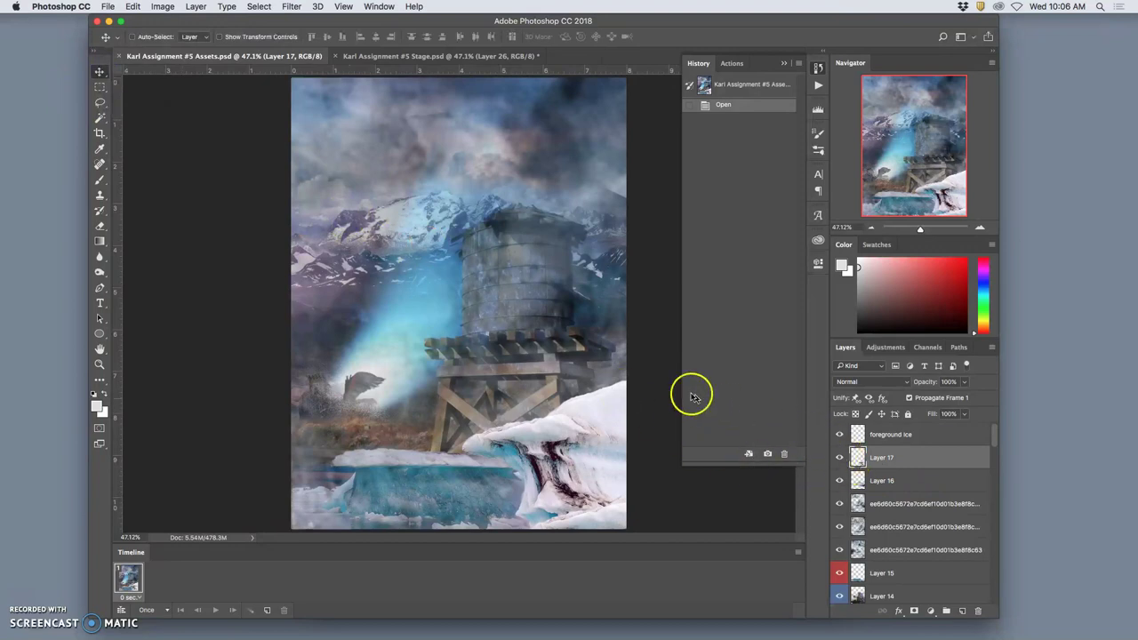
key("Up")
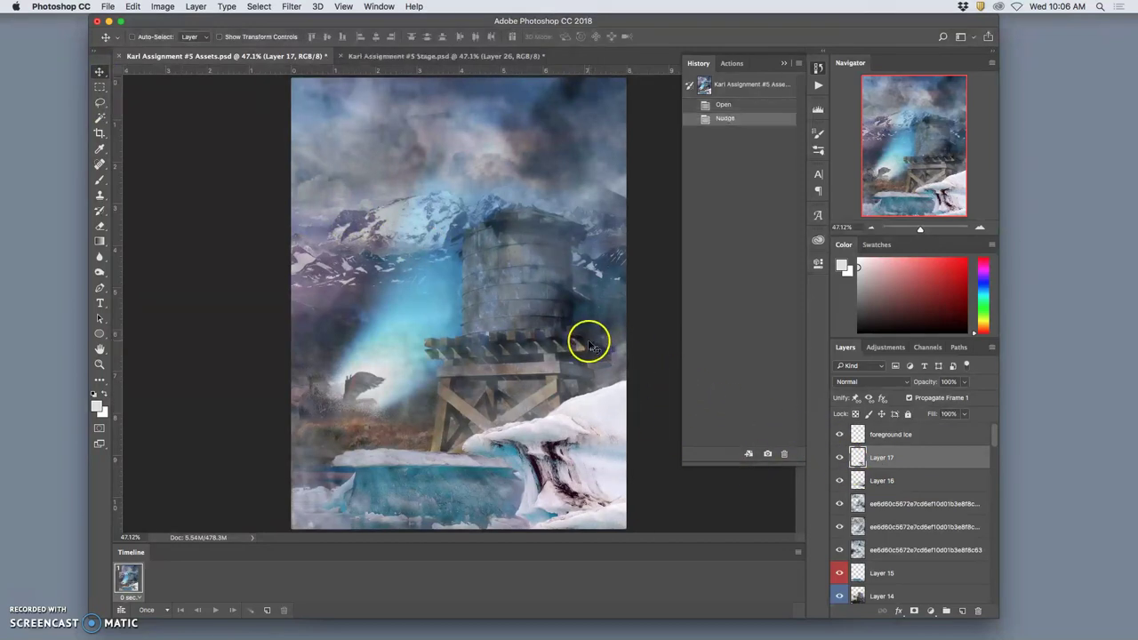
left_click(880, 481)
key("Up")
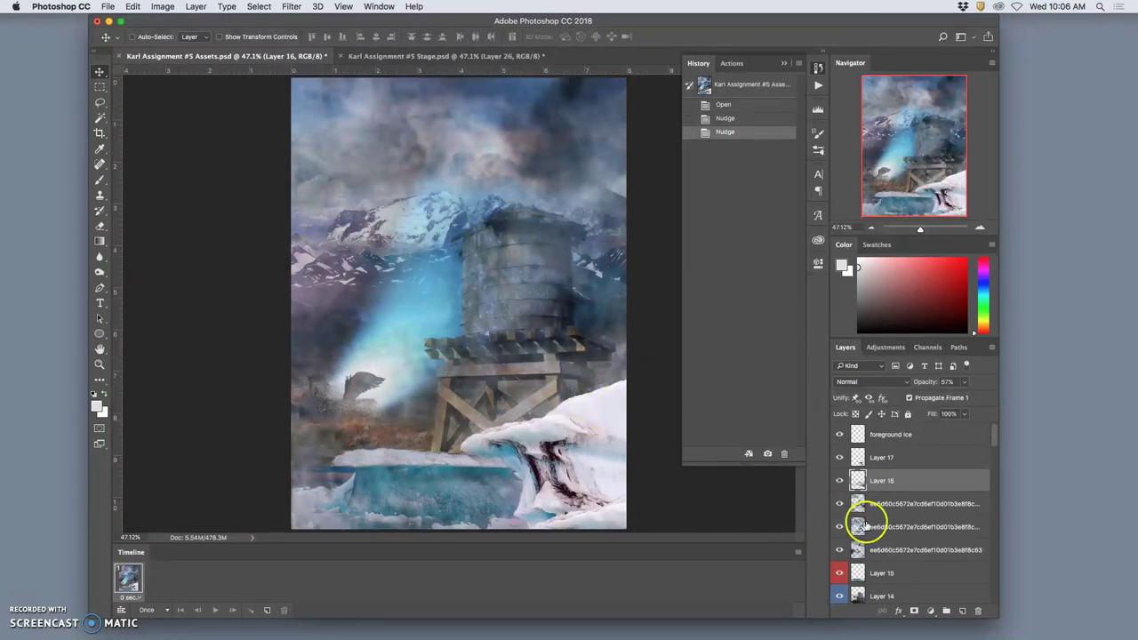
left_click(885, 574)
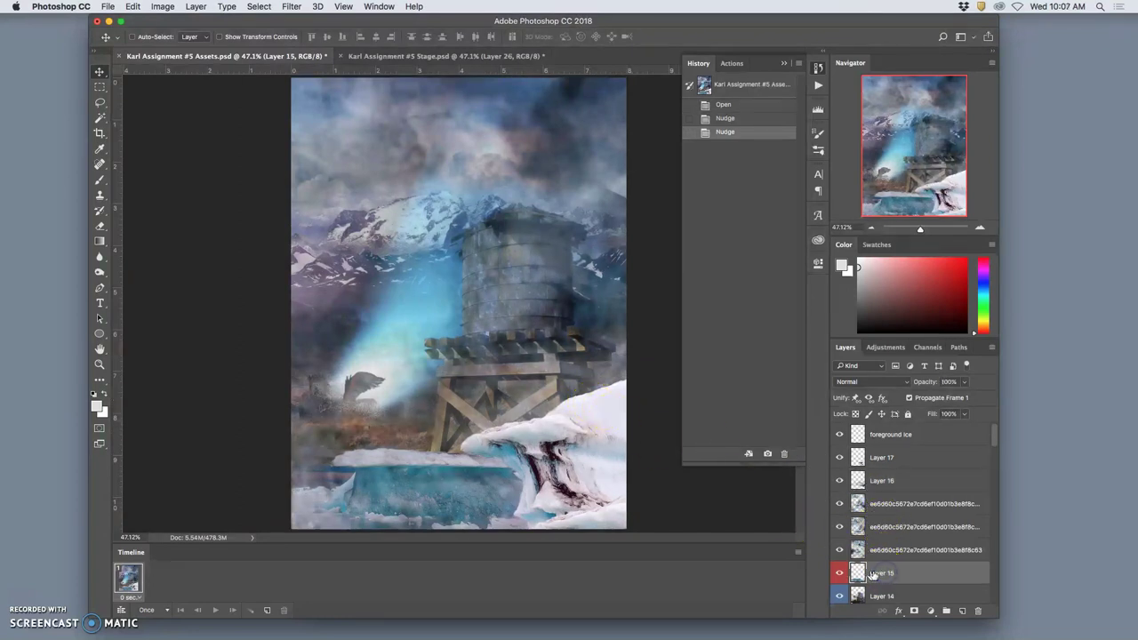
key("Up")
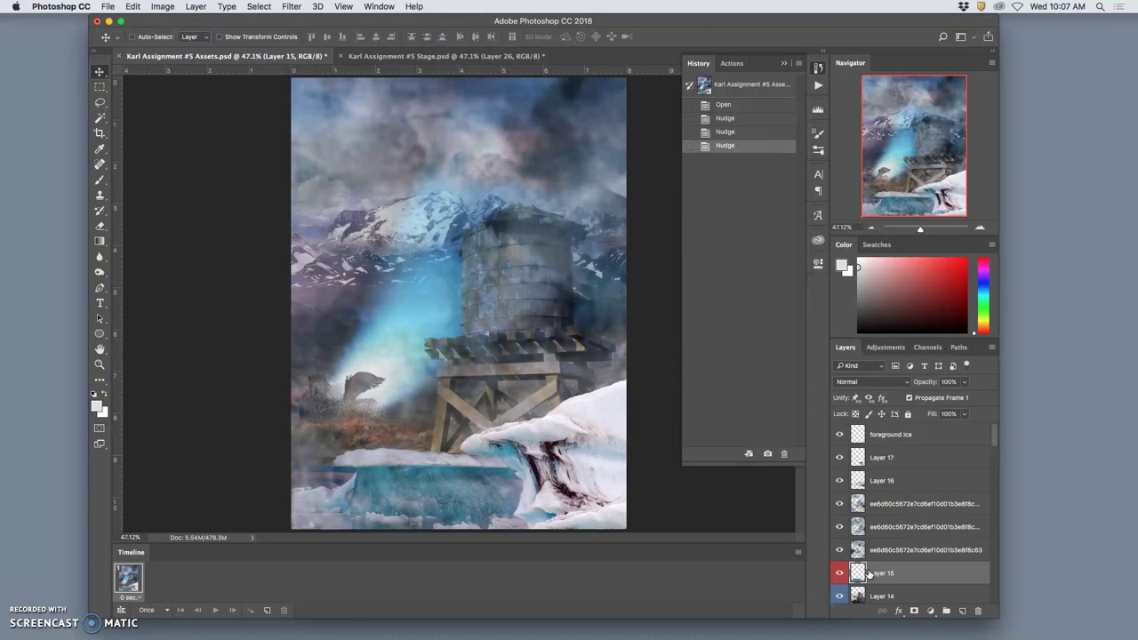
scroll(882, 558, "down", 2)
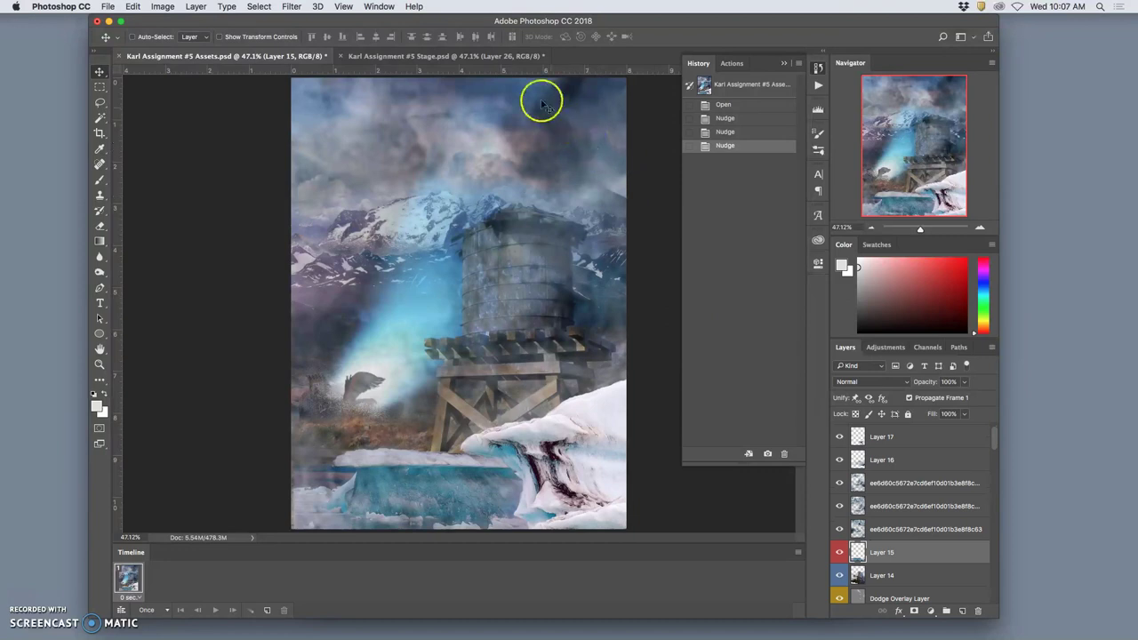
Hide Layer 26 in the Stage file and compare it with the Assets scene
left_click(497, 56)
left_click(839, 436)
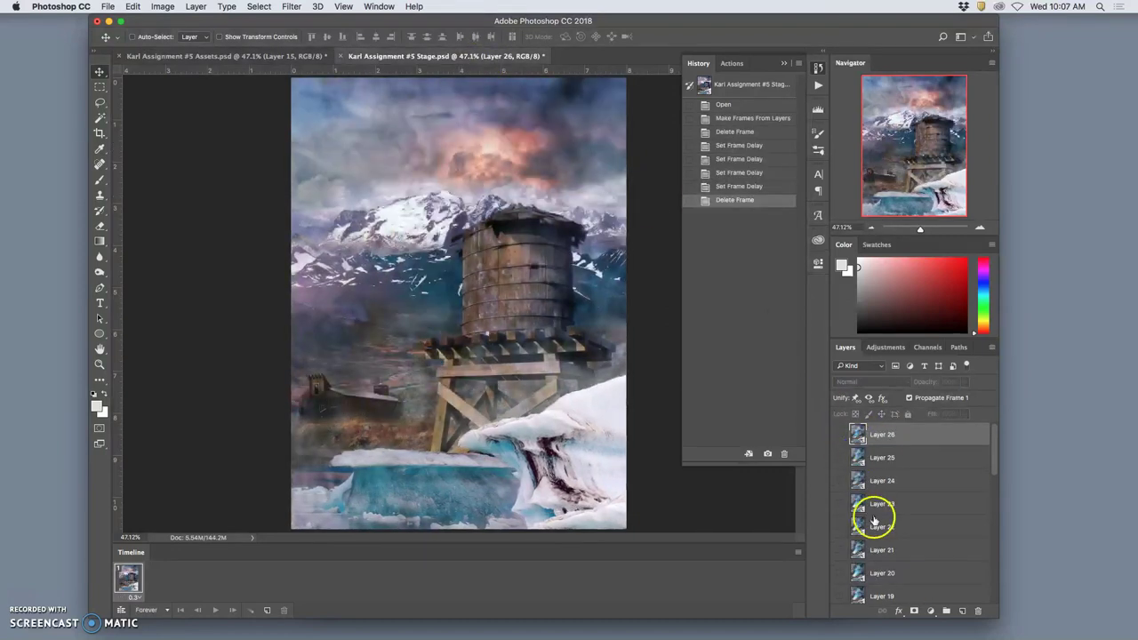
scroll(875, 521, "down", 10)
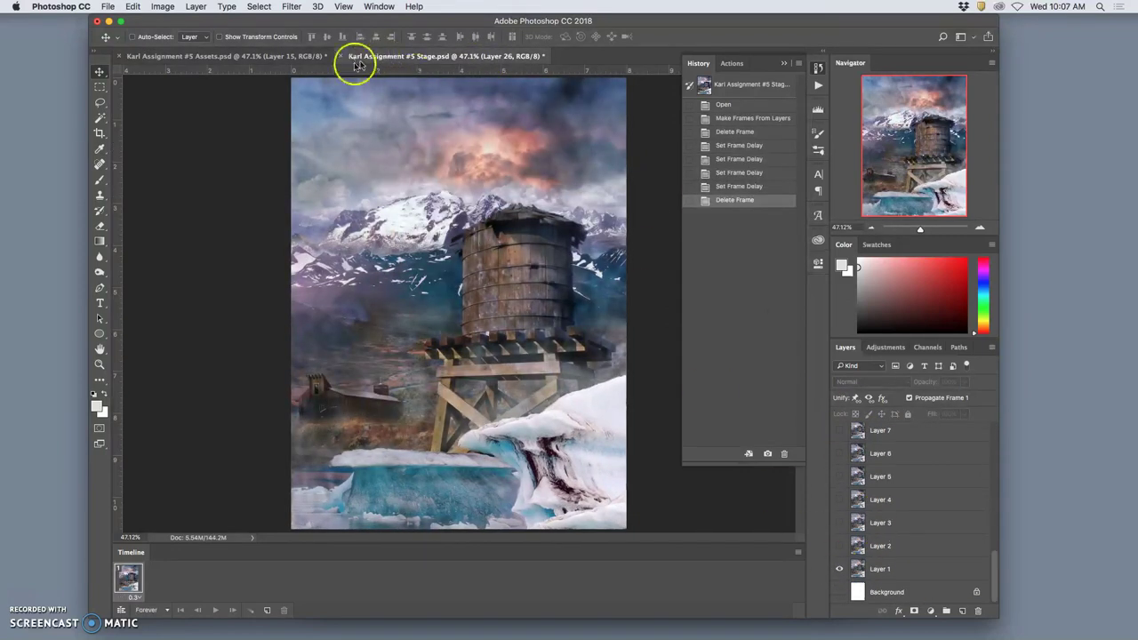
left_click(275, 56)
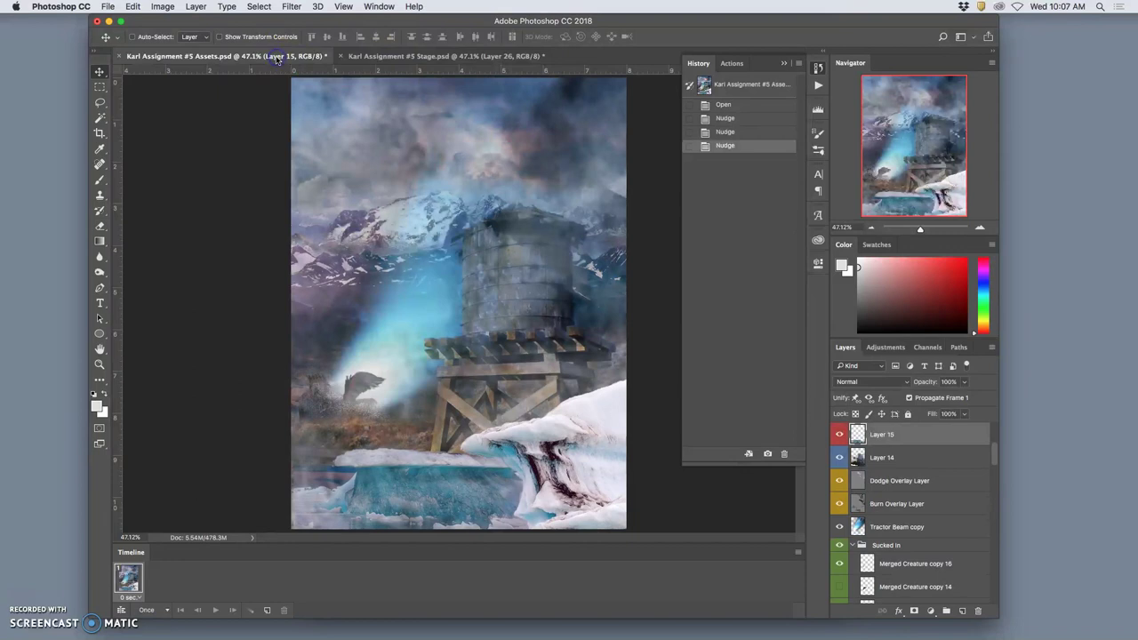
left_click(404, 56)
left_click(294, 56)
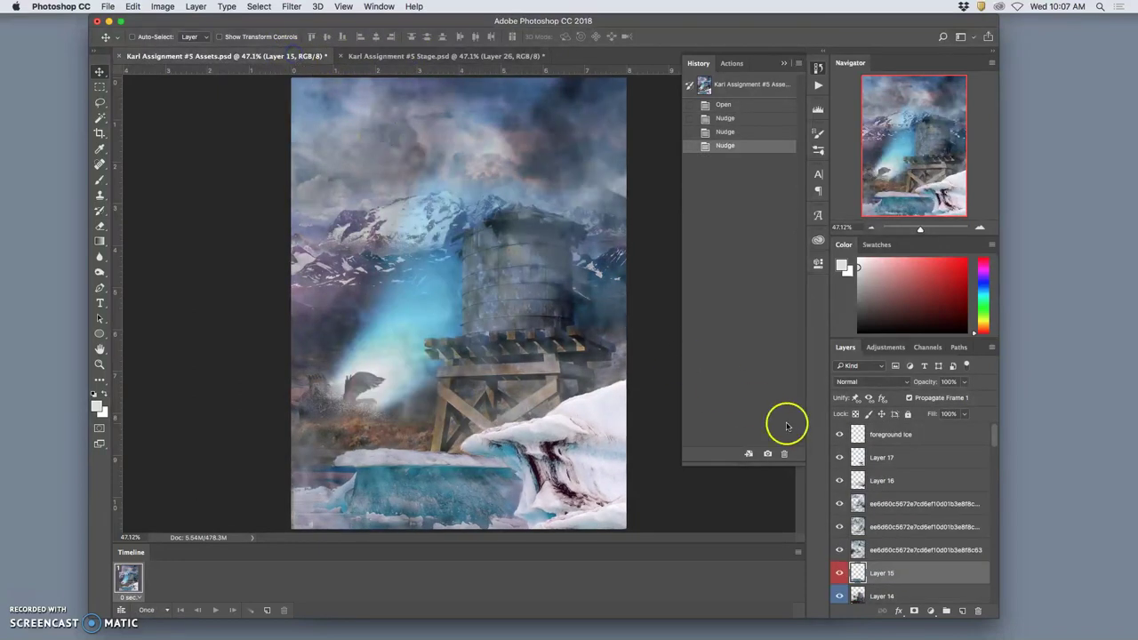
Nudge Layer 15 left and Layer 17's ice up, rechecking against Stage
left_click(880, 480)
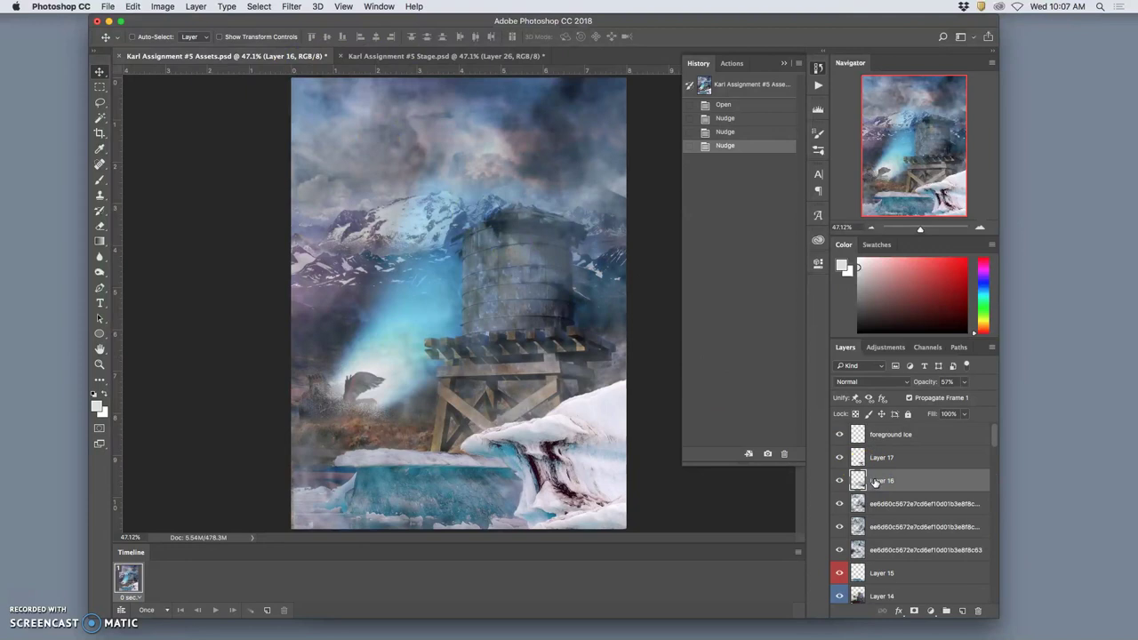
left_click(875, 574)
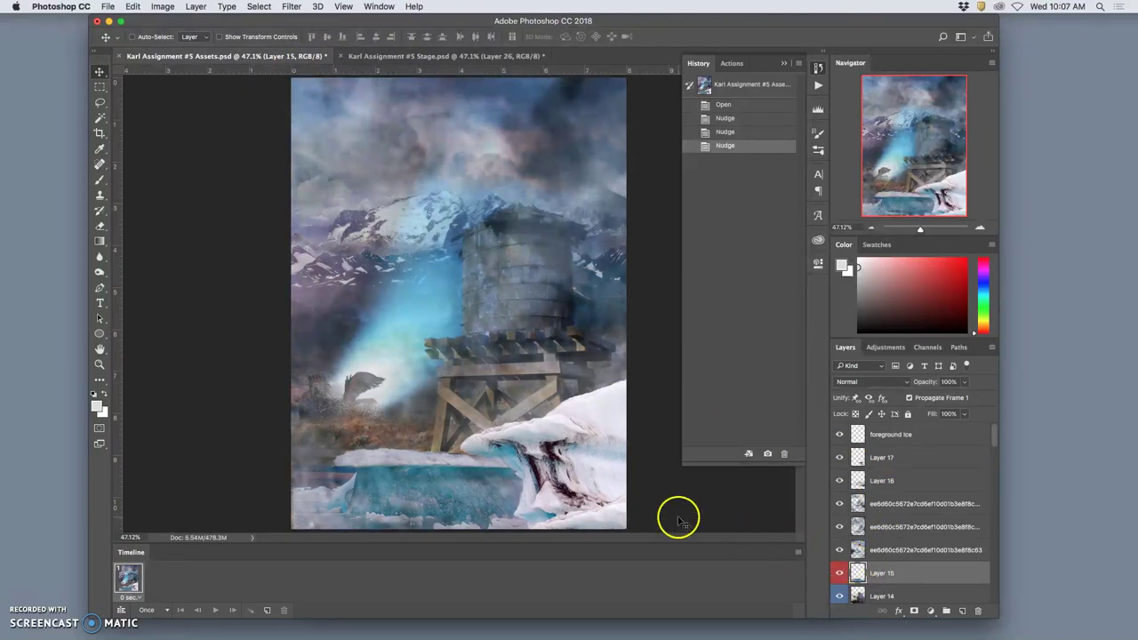
key("Left")
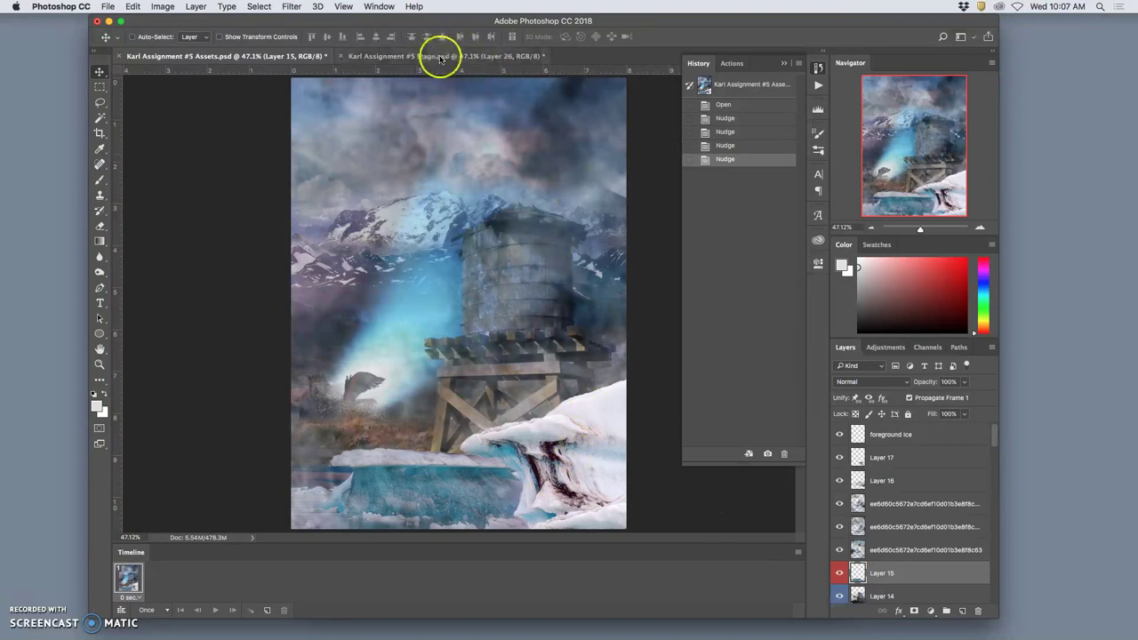
left_click(494, 57)
left_click(285, 55)
left_click(393, 56)
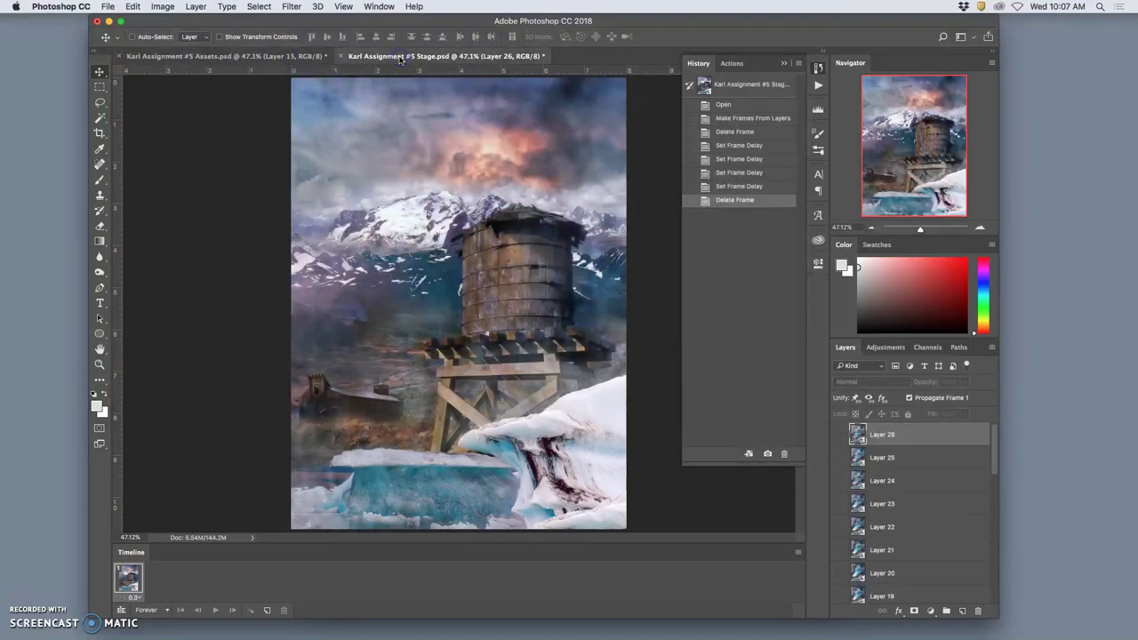
left_click(295, 56)
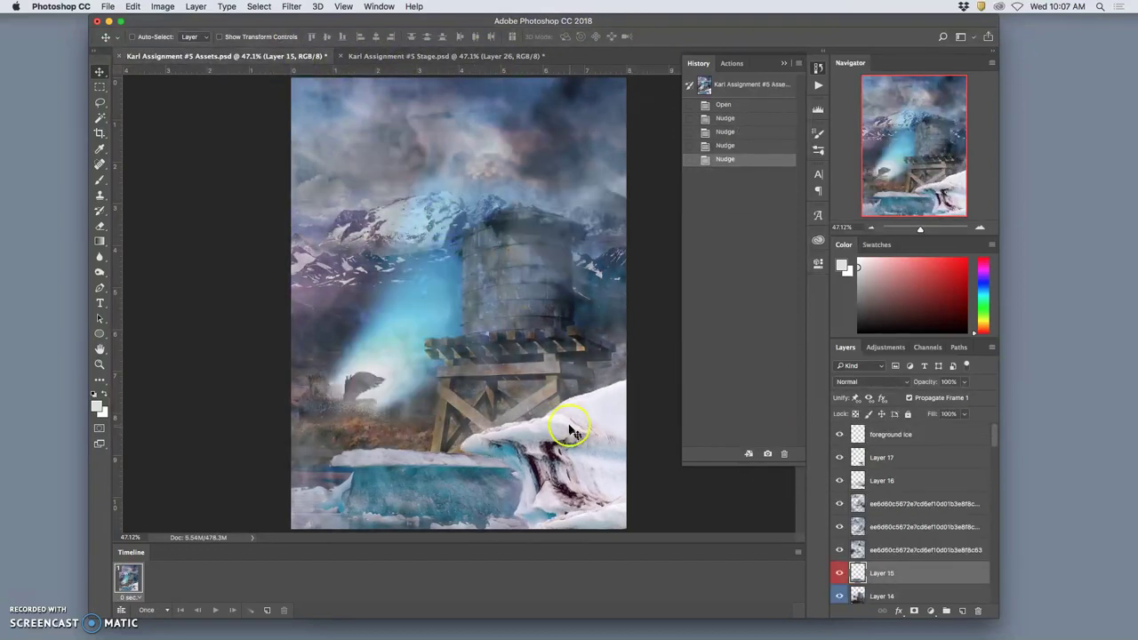
left_click(885, 459)
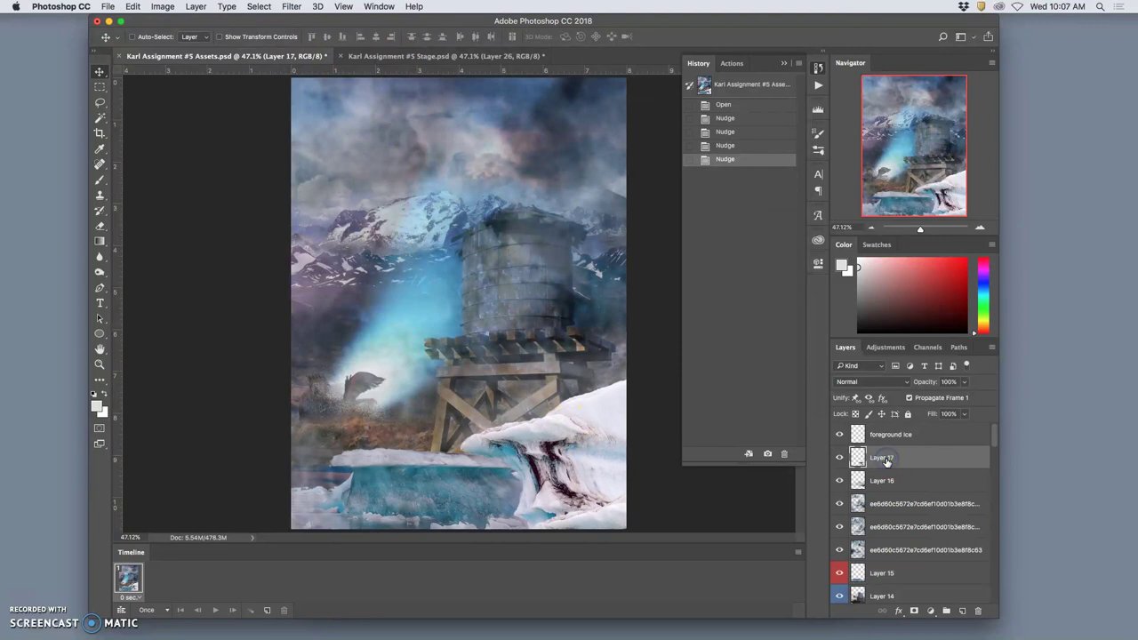
key("Up")
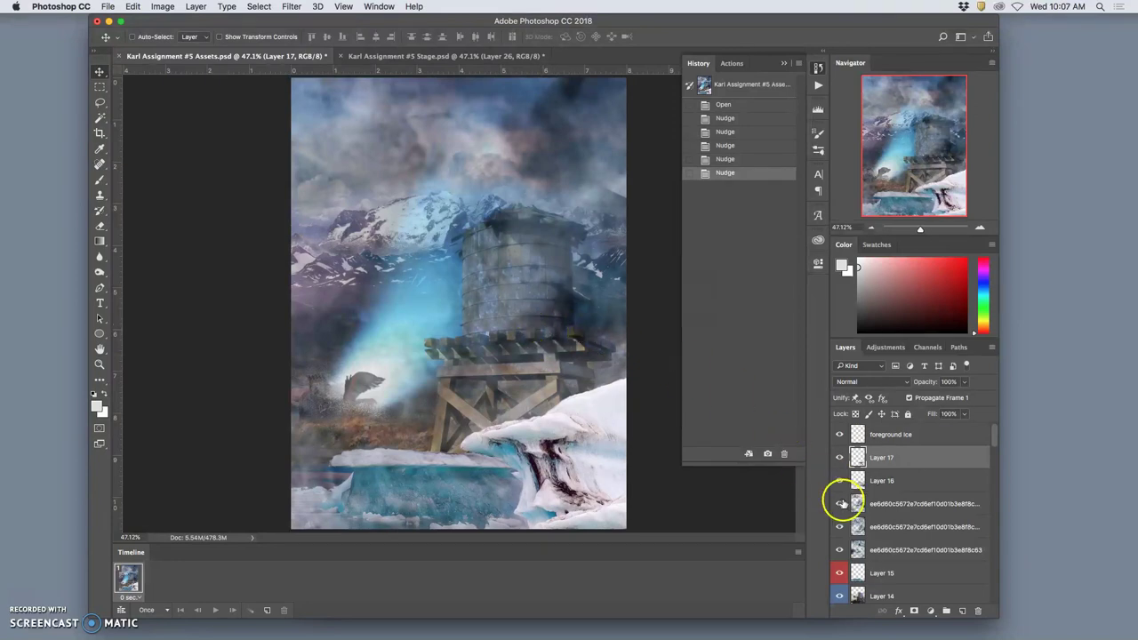
From foreground Ice, stamp all visible layers into Layer 18, select all, and drag it to Stage
left_click(903, 433)
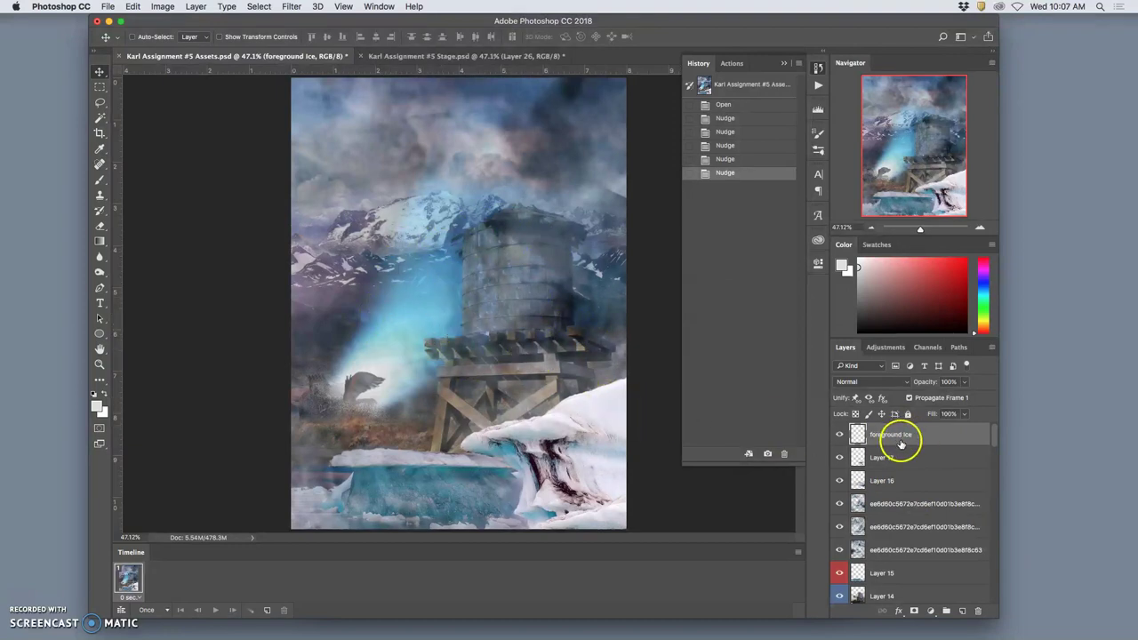
left_click(195, 6)
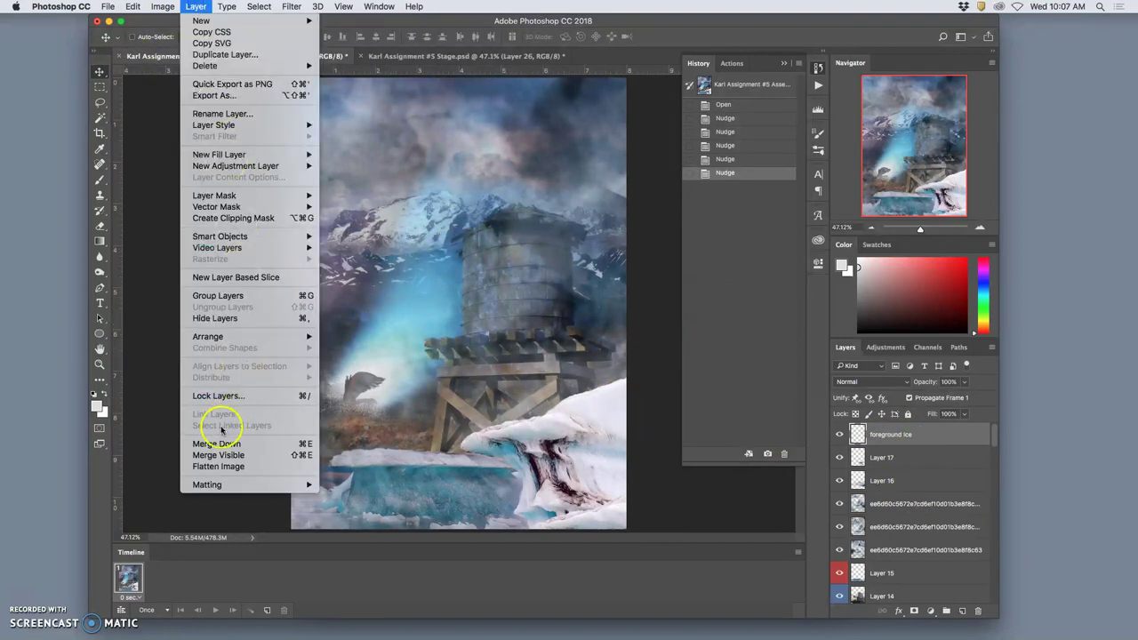
left_click(218, 454, "alt")
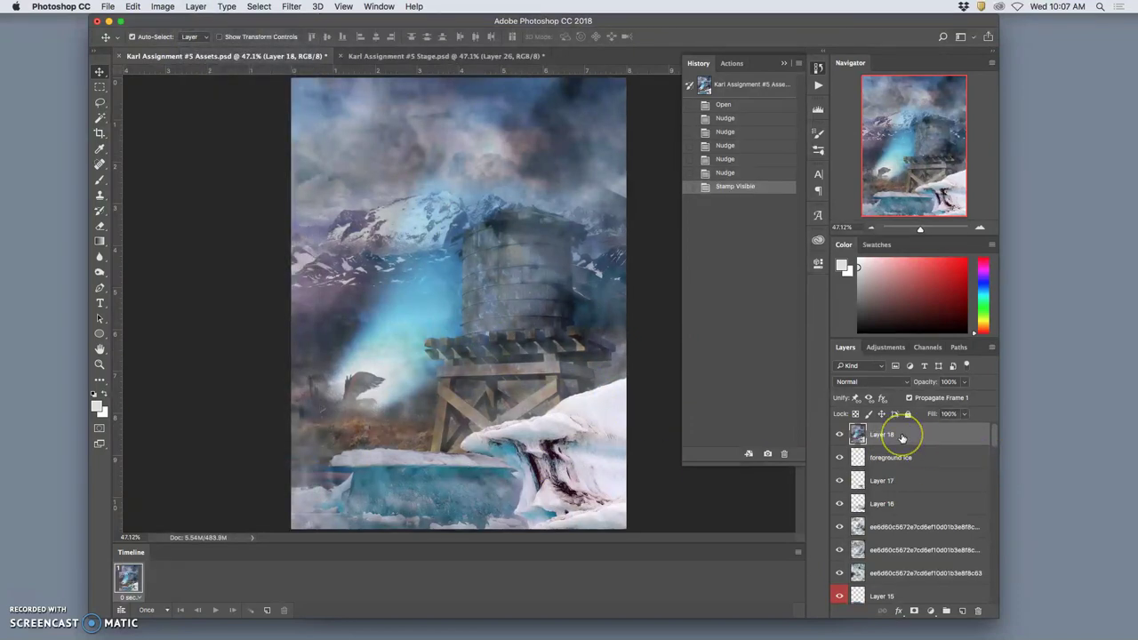
key("super+a")
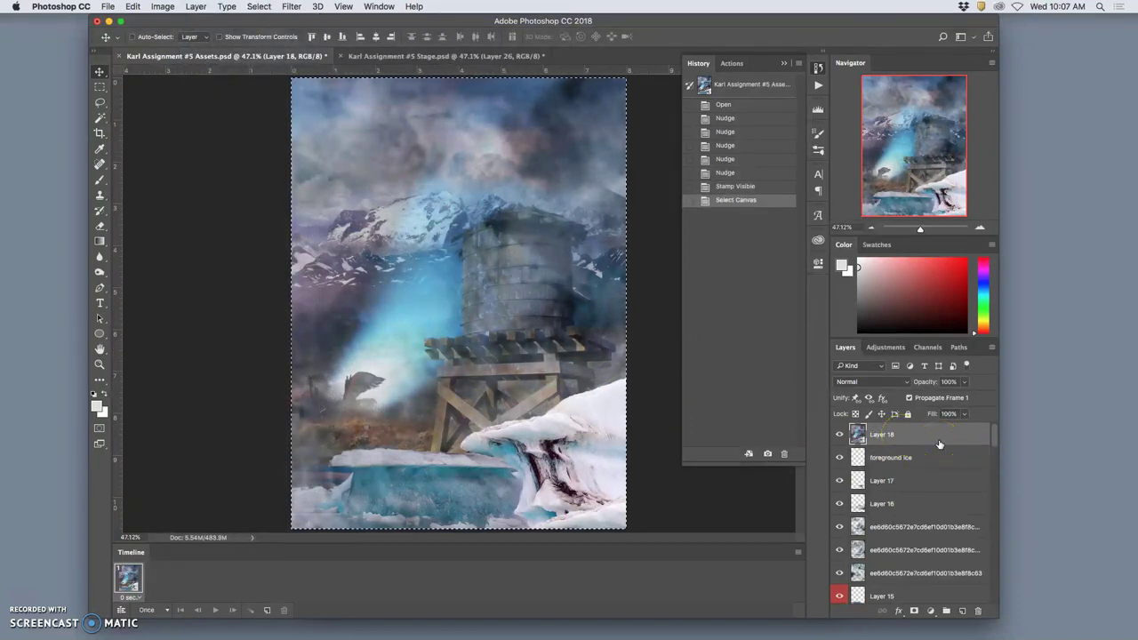
left_click_drag(940, 444, 880, 434)
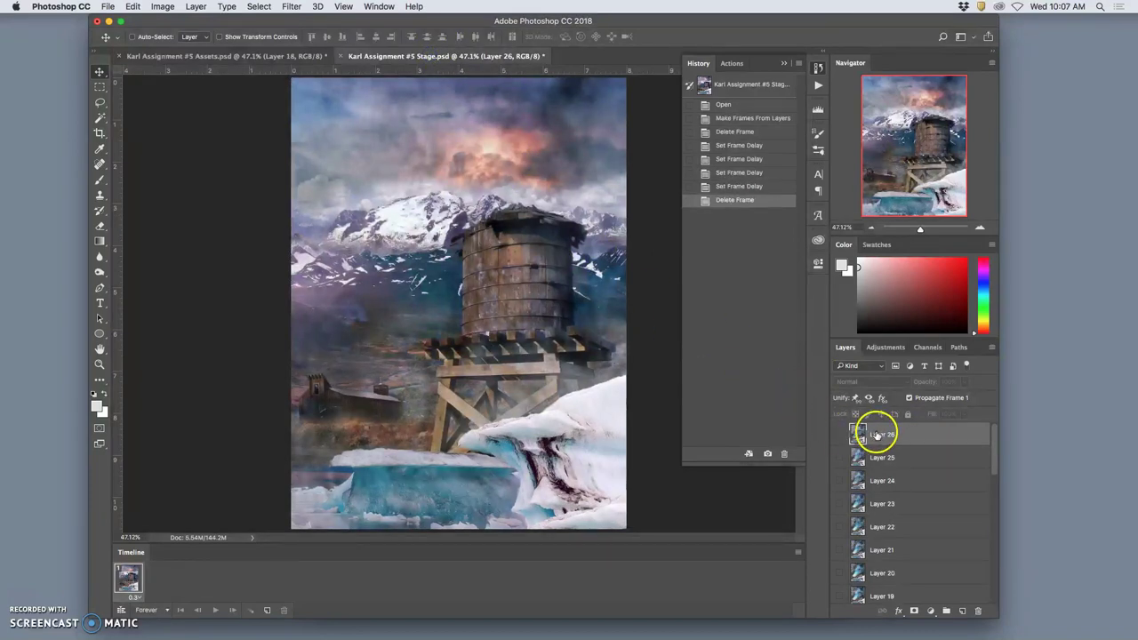
Show Layer 26, paste the merged frame as Layer 27, and flip its visibility to compare
left_click(839, 434)
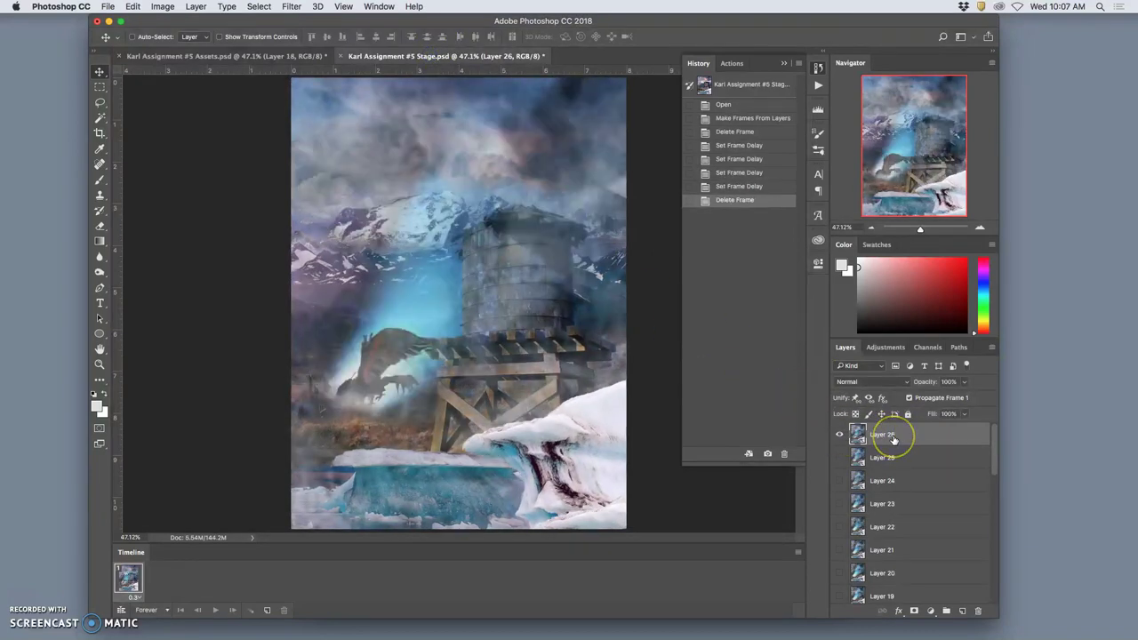
key("ctrl+v")
left_click(839, 434)
left_click(838, 435)
left_click(839, 434)
left_click(838, 435)
left_click(839, 434)
left_click(838, 434)
left_click(838, 435)
left_click(838, 435)
left_click(839, 434)
left_click(839, 434)
left_click(838, 435)
left_click(838, 435)
left_click(838, 435)
left_click(838, 435)
left_click(839, 435)
left_click(838, 434)
left_click(839, 434)
left_click(838, 434)
left_click(839, 434)
left_click(839, 434)
left_click(838, 434)
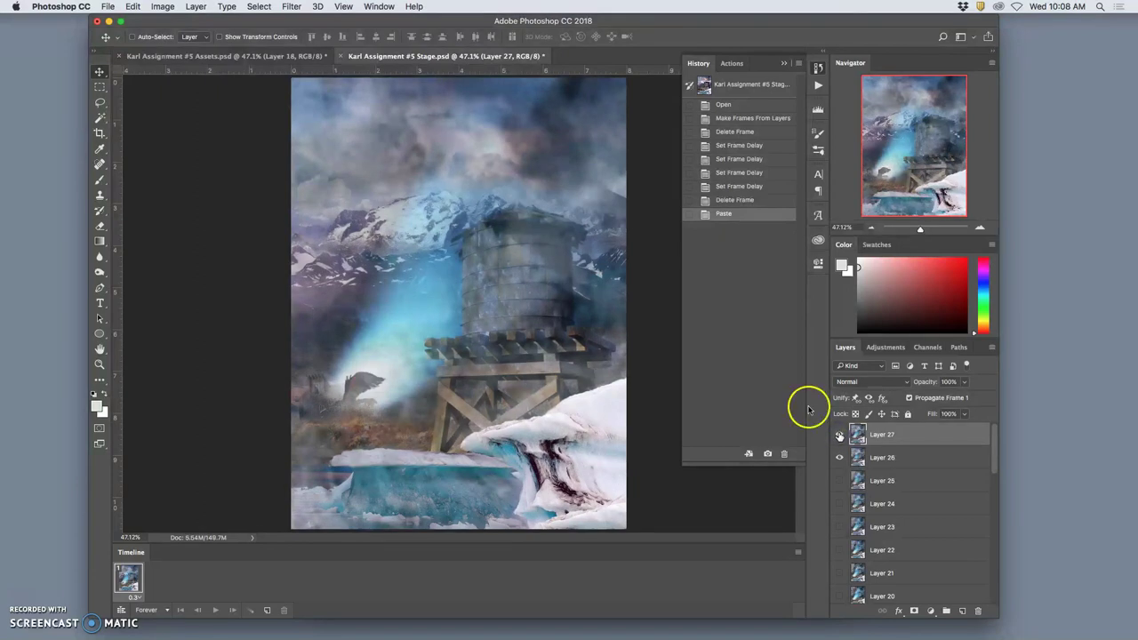
In the Assets file, deselect the canvas and delete the stamped Layer 18
left_click(289, 58)
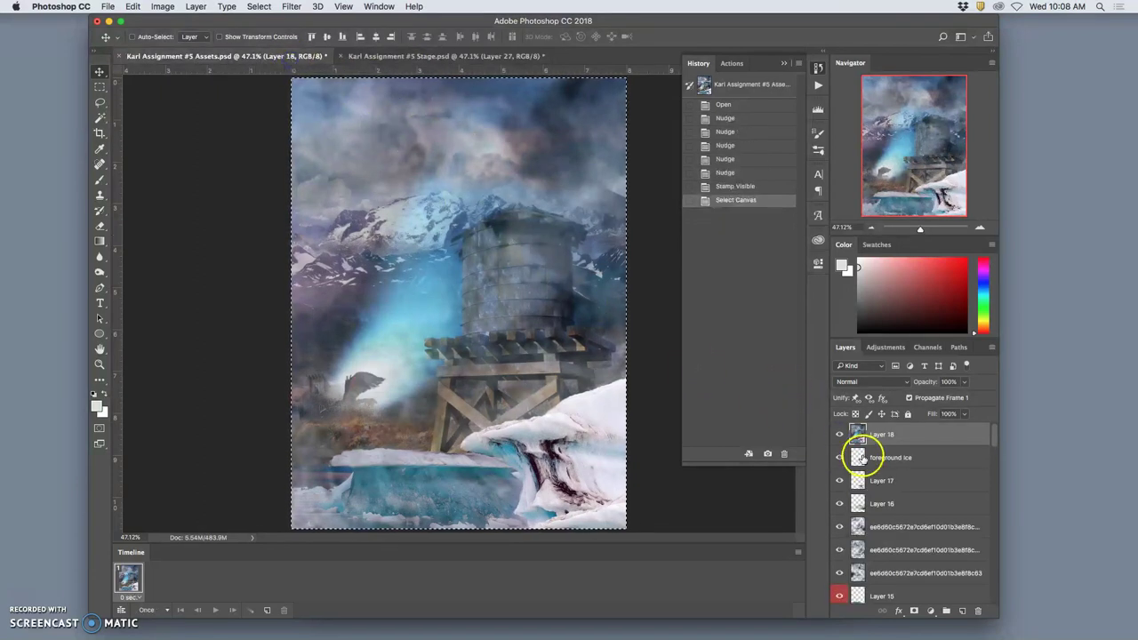
left_click_drag(861, 457, 886, 440)
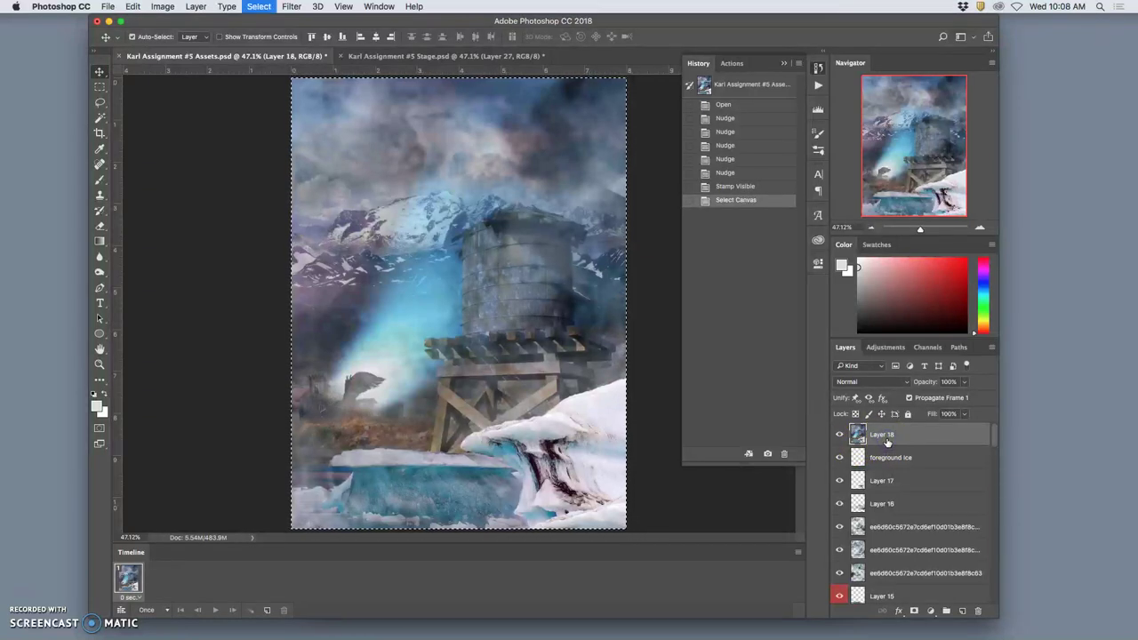
left_click(888, 442)
key("super+d")
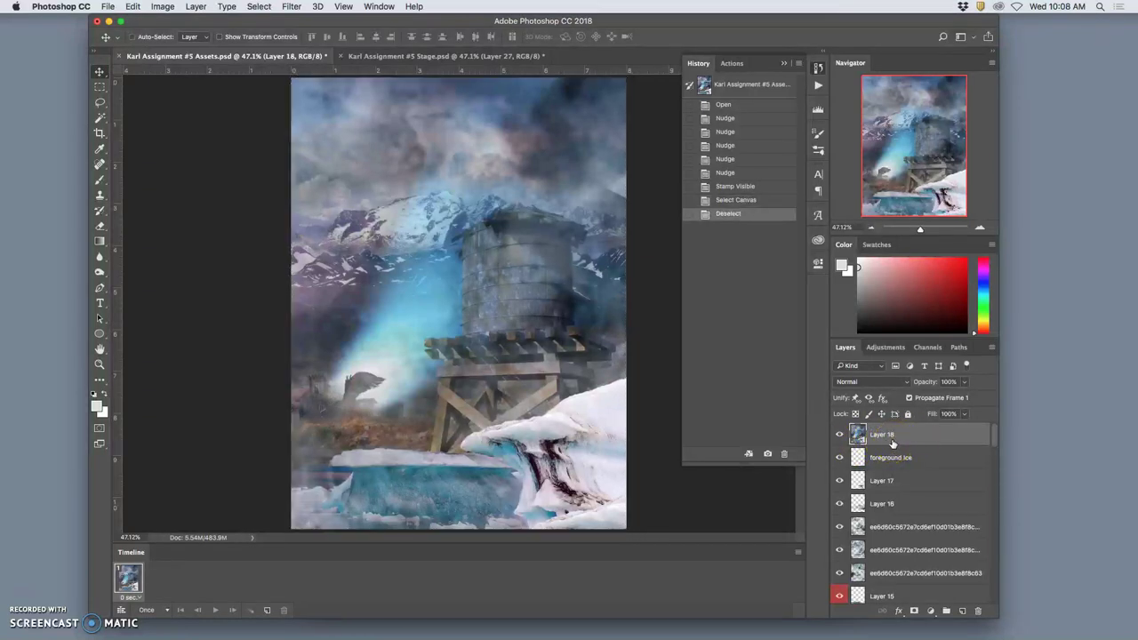
left_click(899, 441)
key("BackSpace")
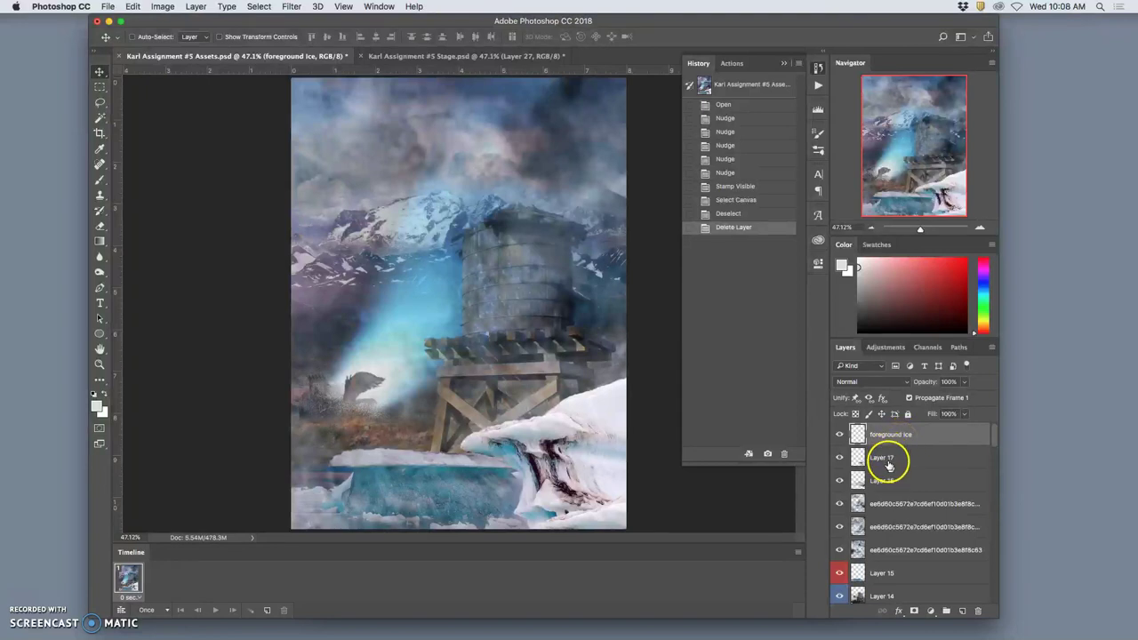
Nudge Layer 17 left and shift it slightly, hiding Layer 27 in Stage to compare
left_click(882, 459)
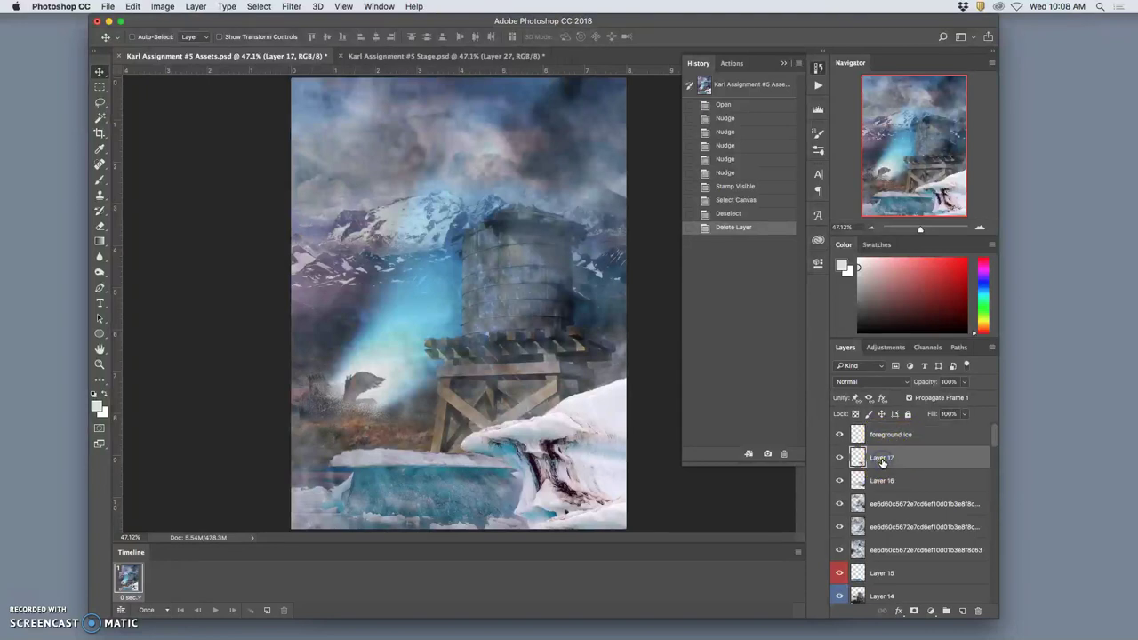
key("Left")
left_click(421, 58)
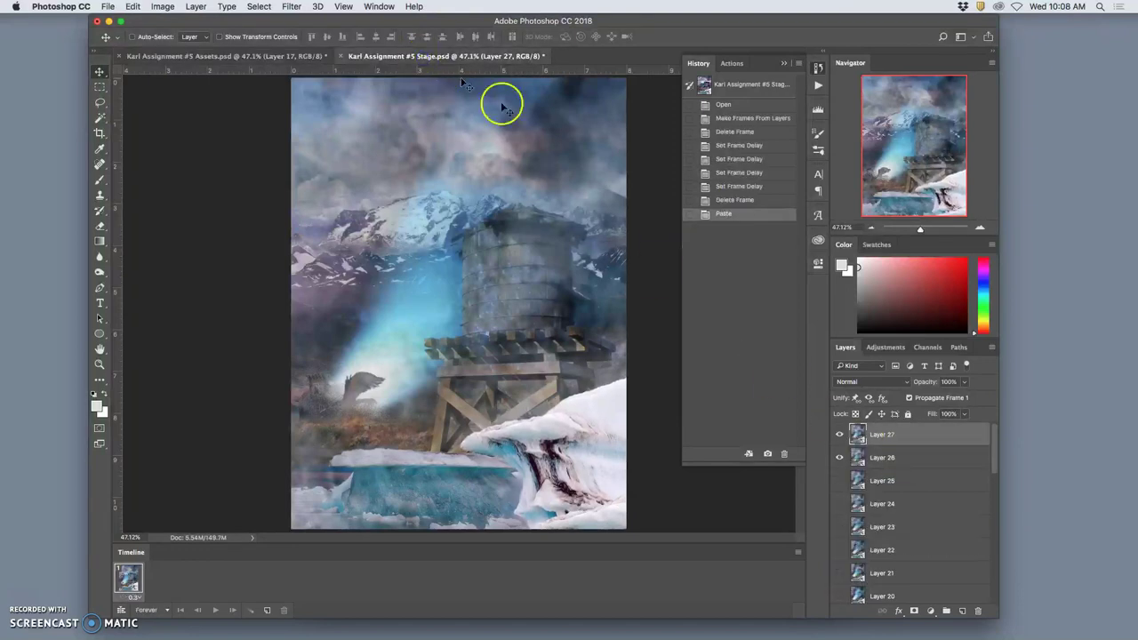
left_click(839, 436)
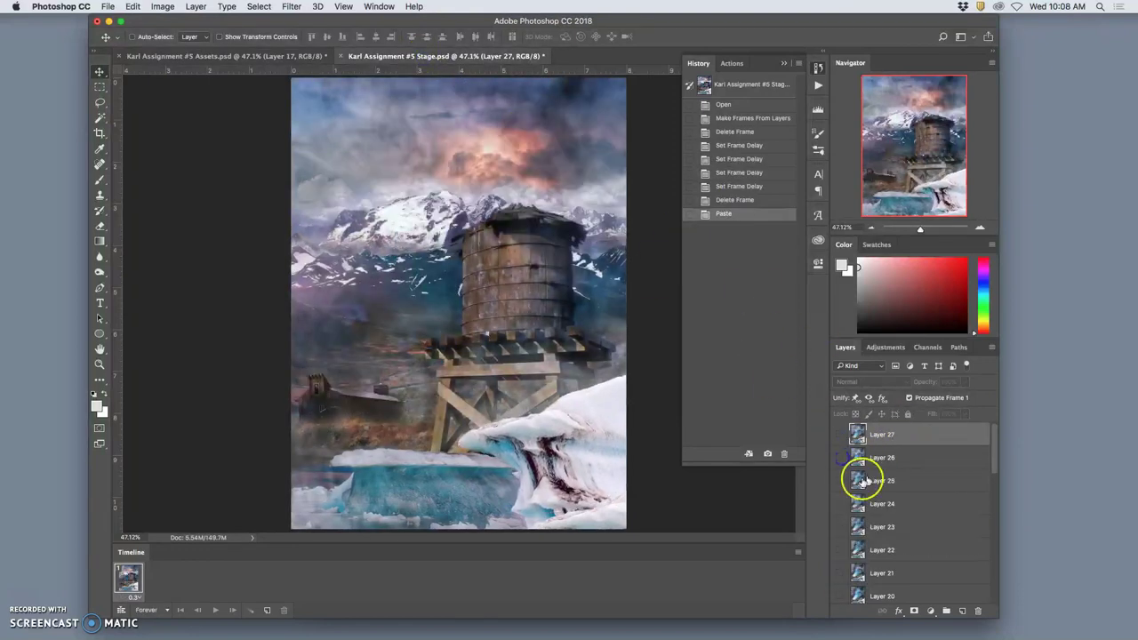
left_click(272, 56)
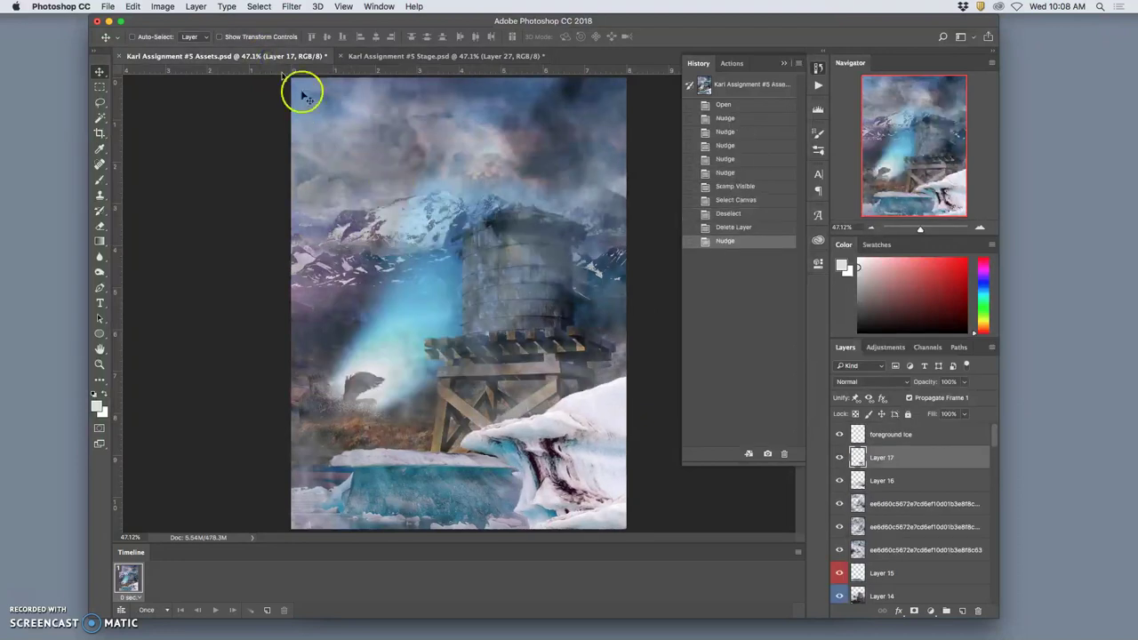
left_click(421, 59)
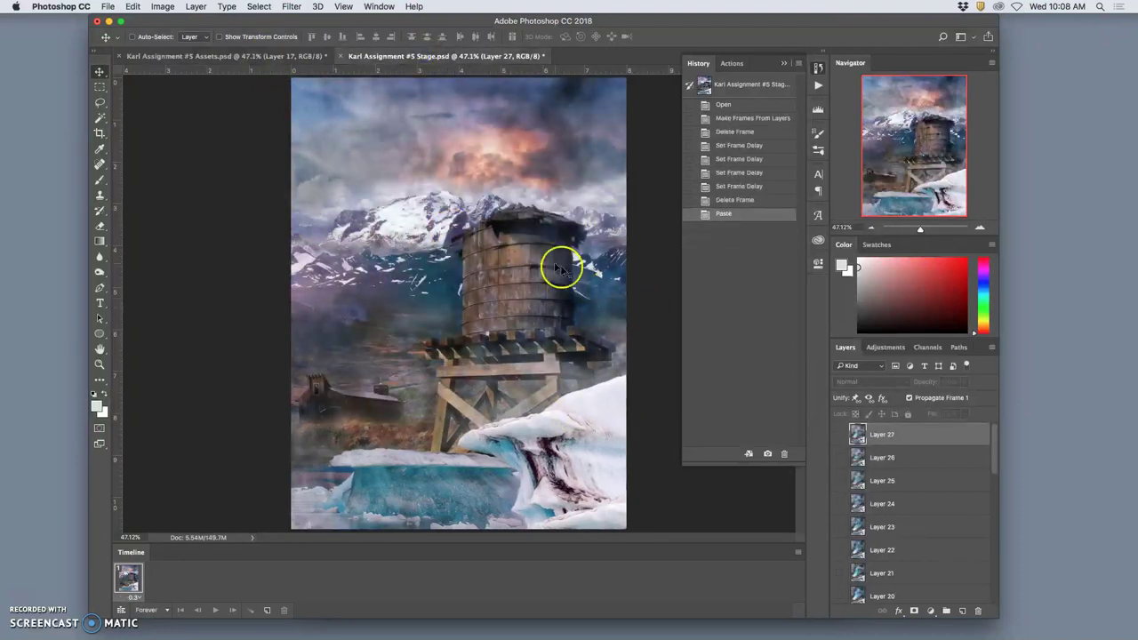
left_click(244, 59)
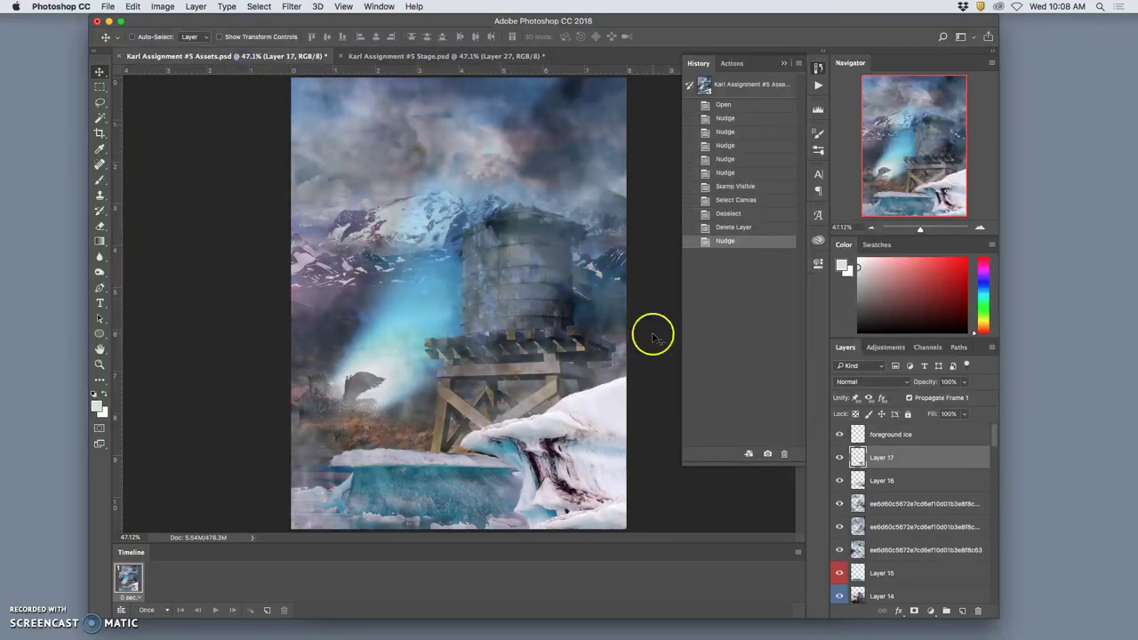
left_click_drag(882, 464, 698, 429)
left_click_drag(622, 411, 623, 409)
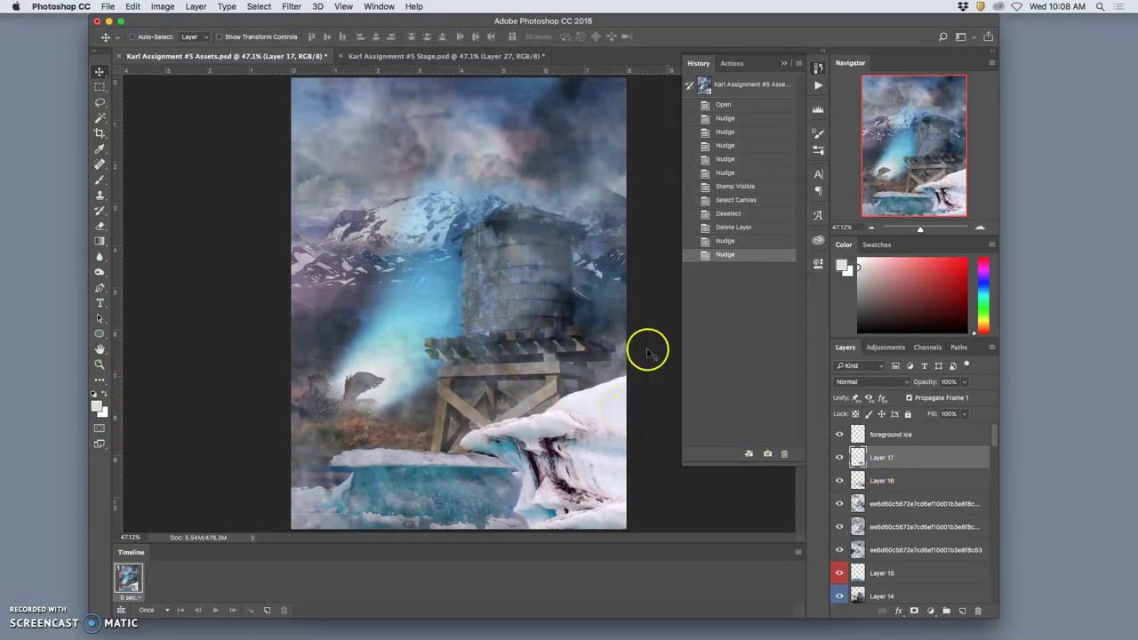
left_click(444, 57)
left_click(275, 53)
Nudge Layer 15 and the foreground ice layer up, checking Stage in between
left_click(882, 575)
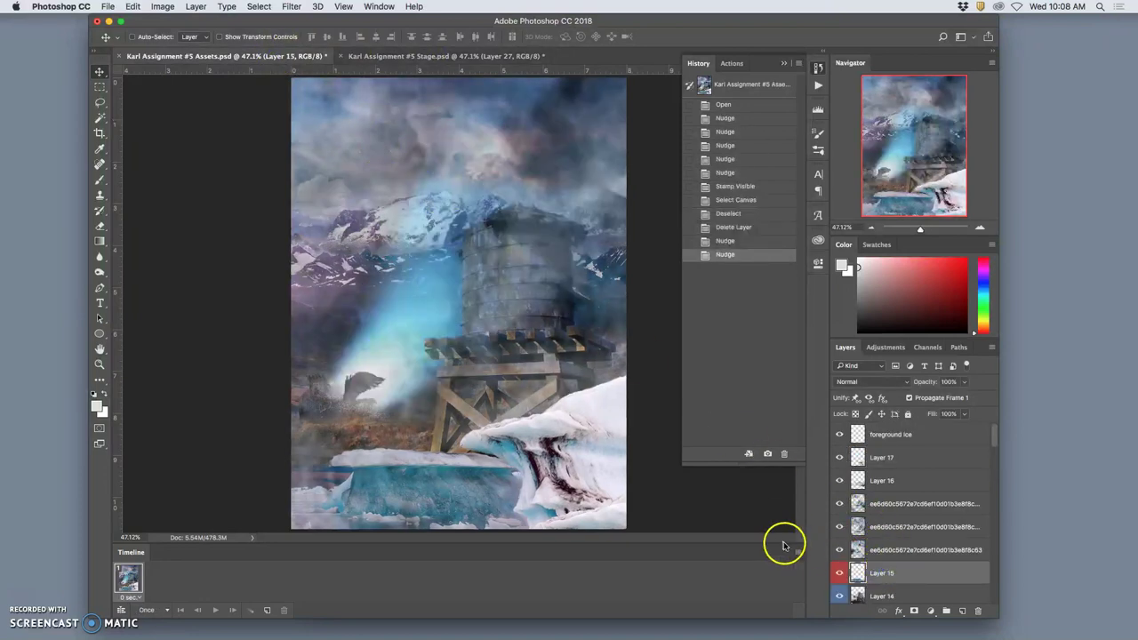
key("Up")
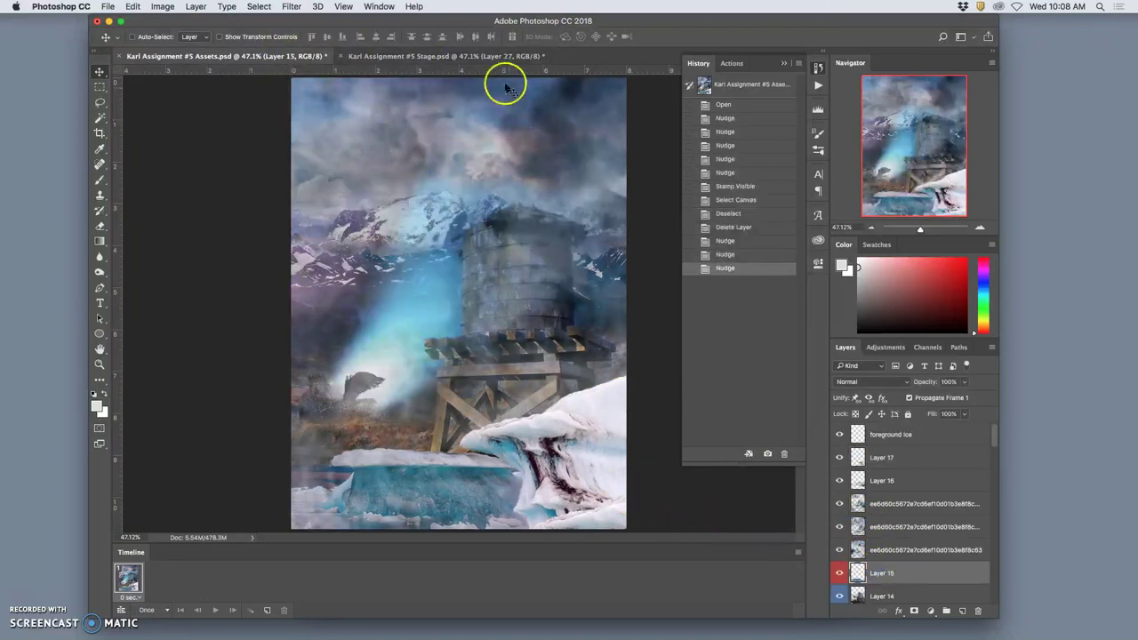
left_click(480, 57)
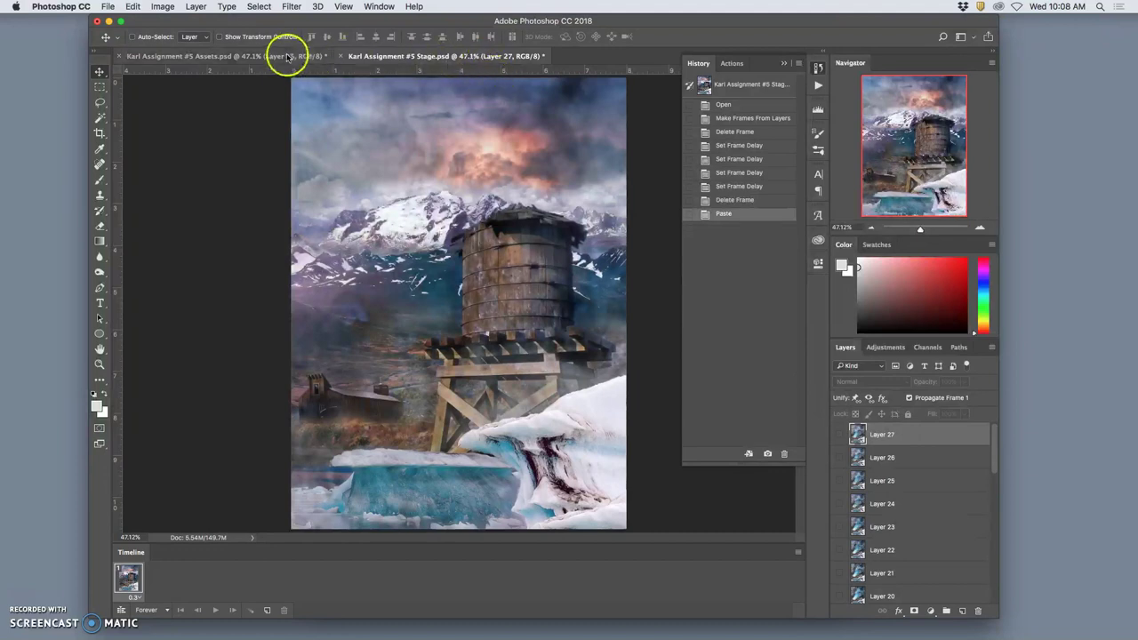
left_click(287, 56)
left_click(881, 436)
key("Up")
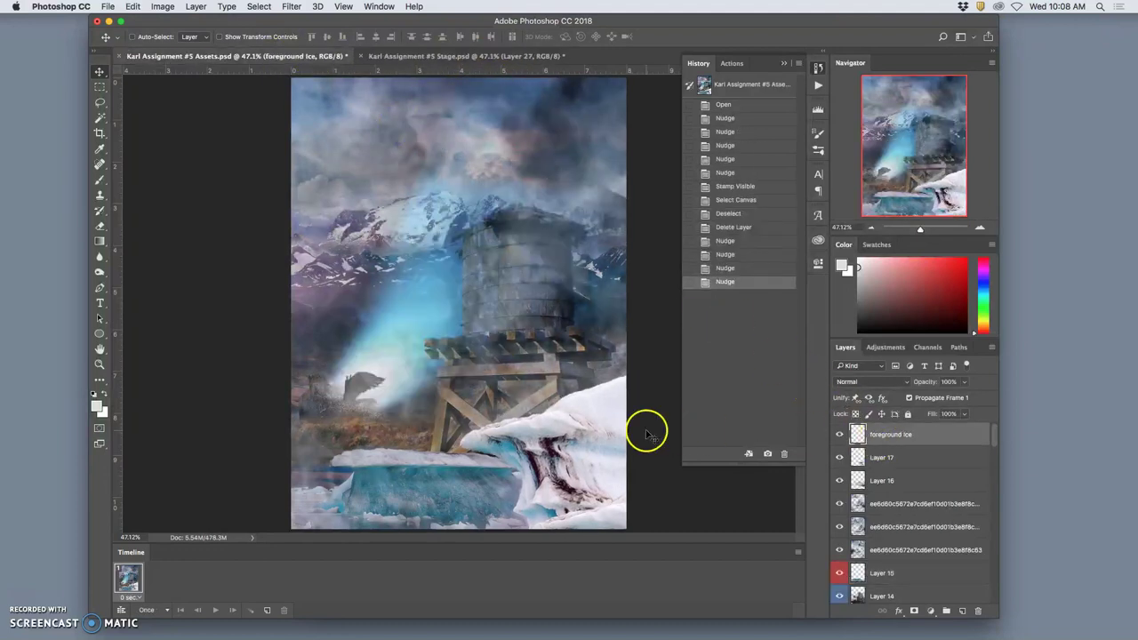
Compare the Assets scene with the Stage frame again, then reselect Layer 17
left_click(429, 57)
left_click(310, 55)
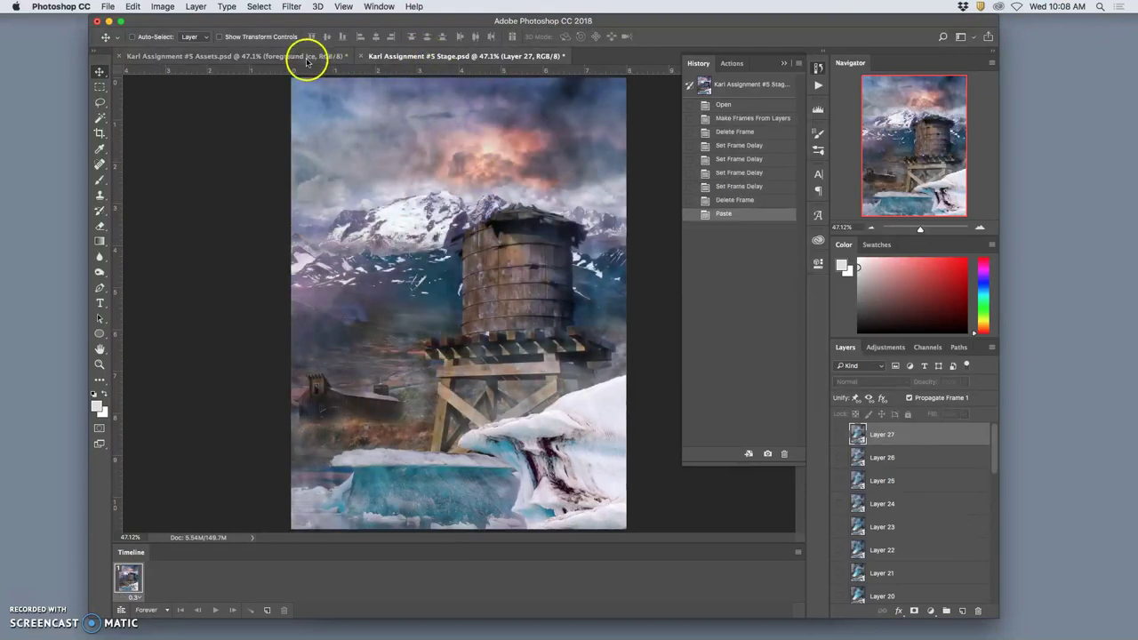
left_click(408, 58)
left_click(317, 56)
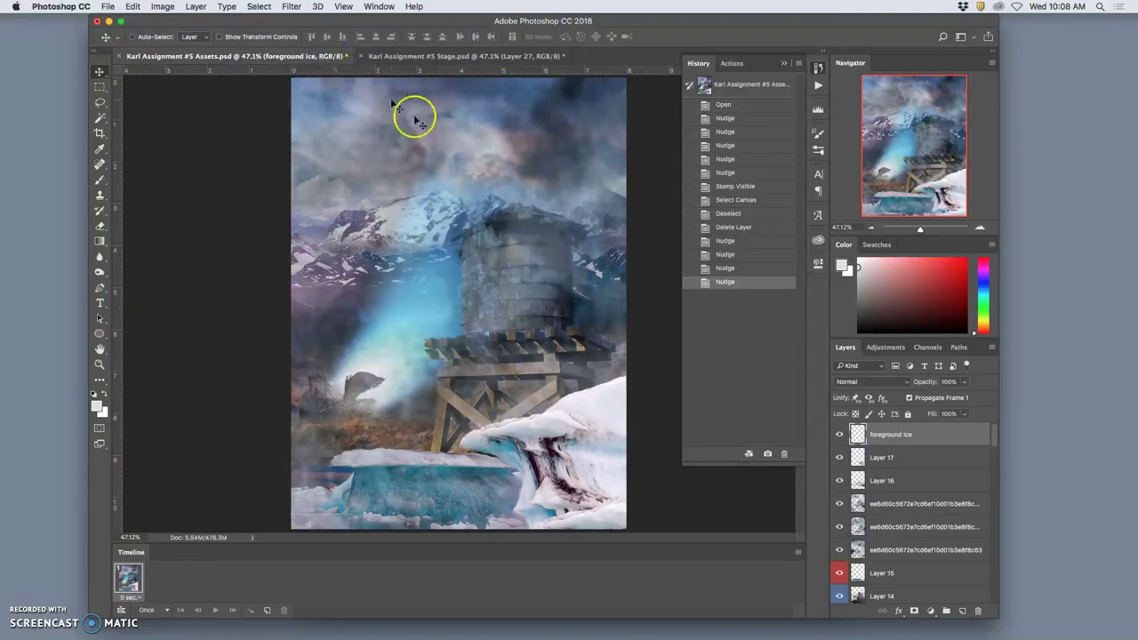
left_click(454, 57)
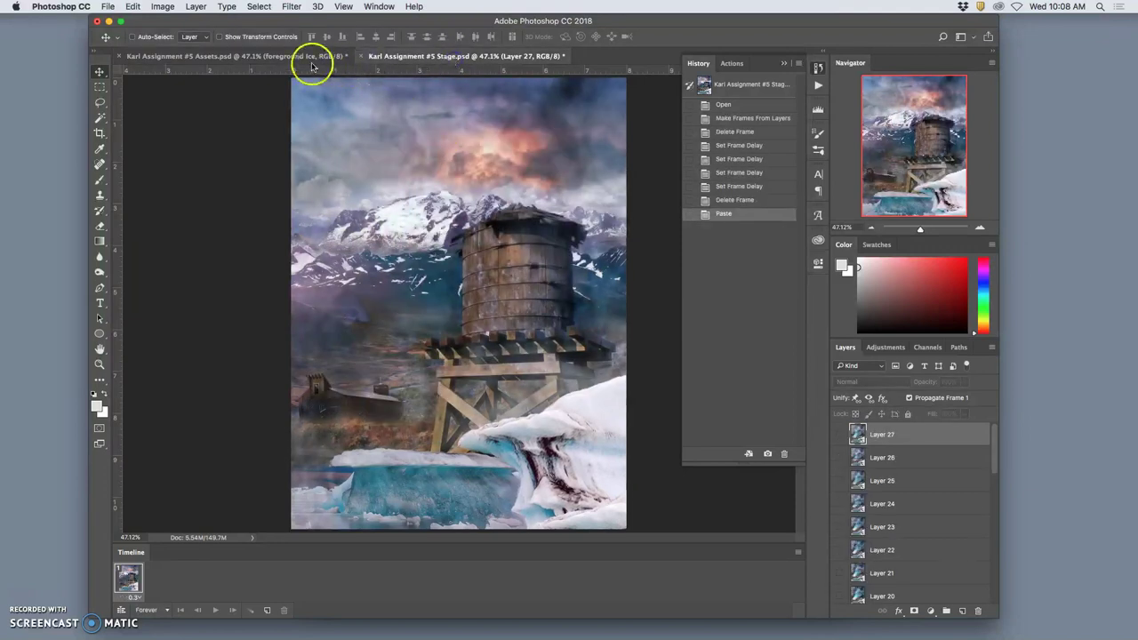
left_click(311, 61)
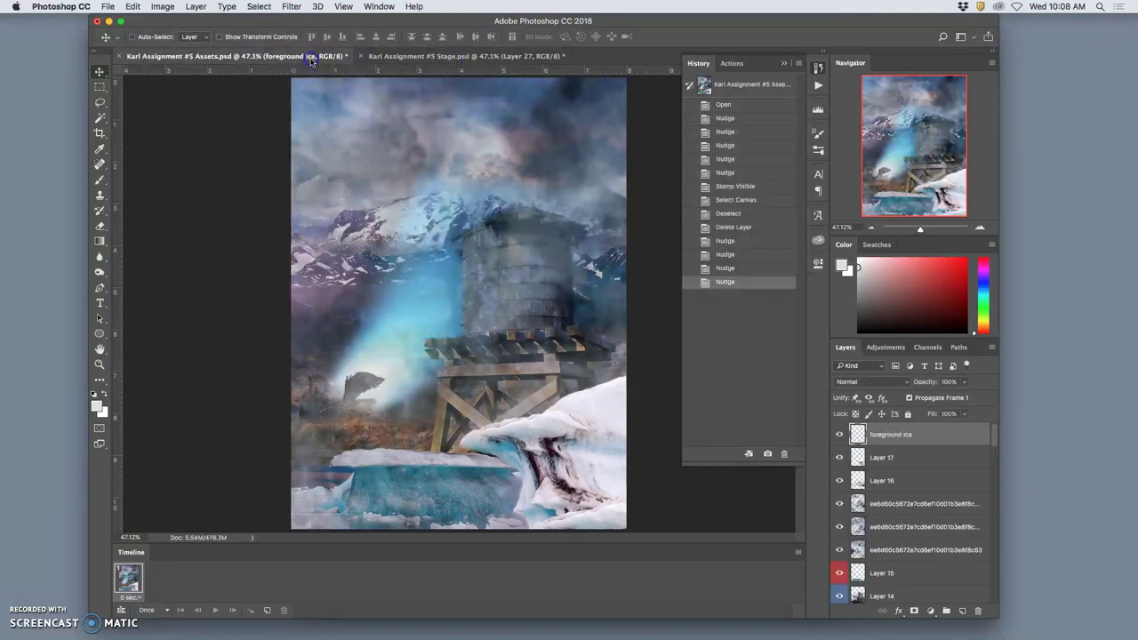
left_click(890, 481)
left_click(885, 459)
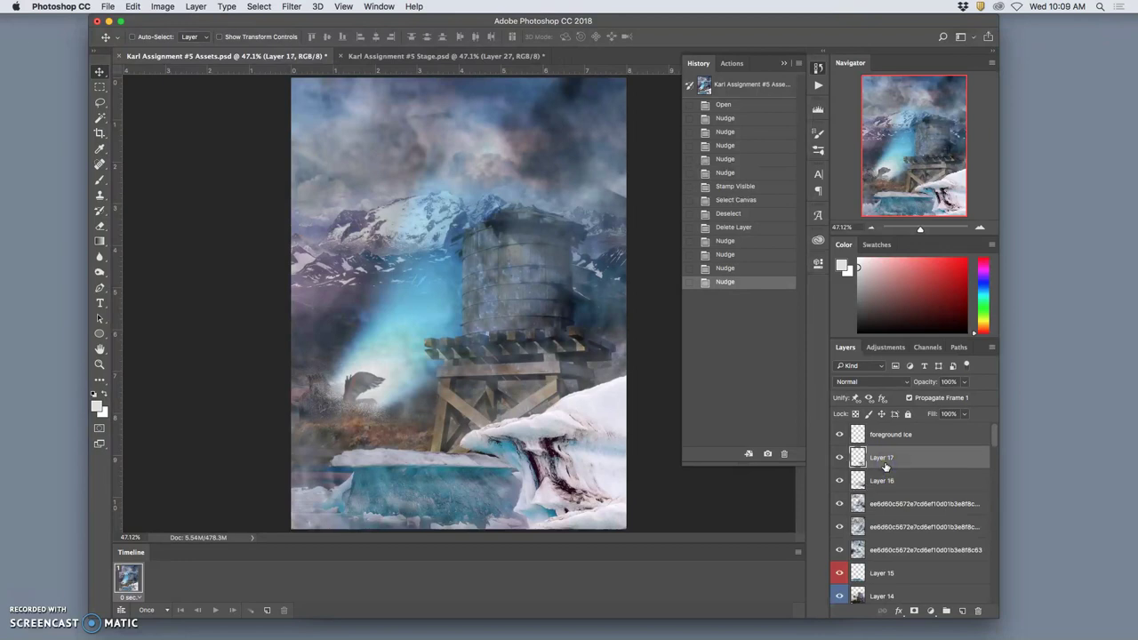
Nudge Layer 17 left once more and hide Merged Creature copy 16 in the beam
key("Left")
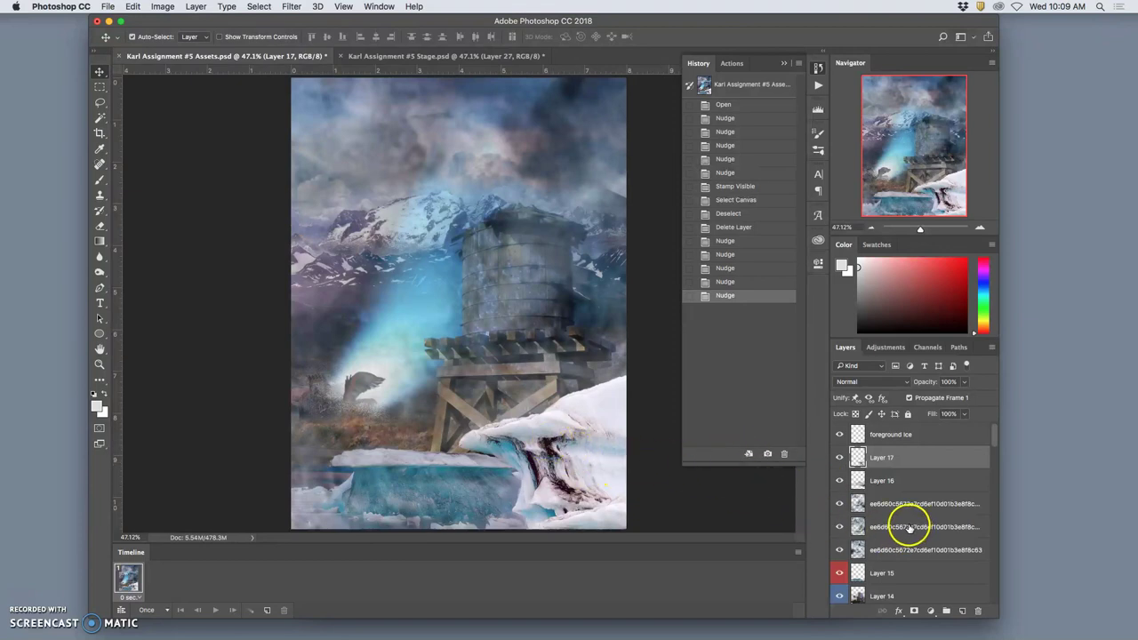
key("super")
scroll(918, 528, "down", 5)
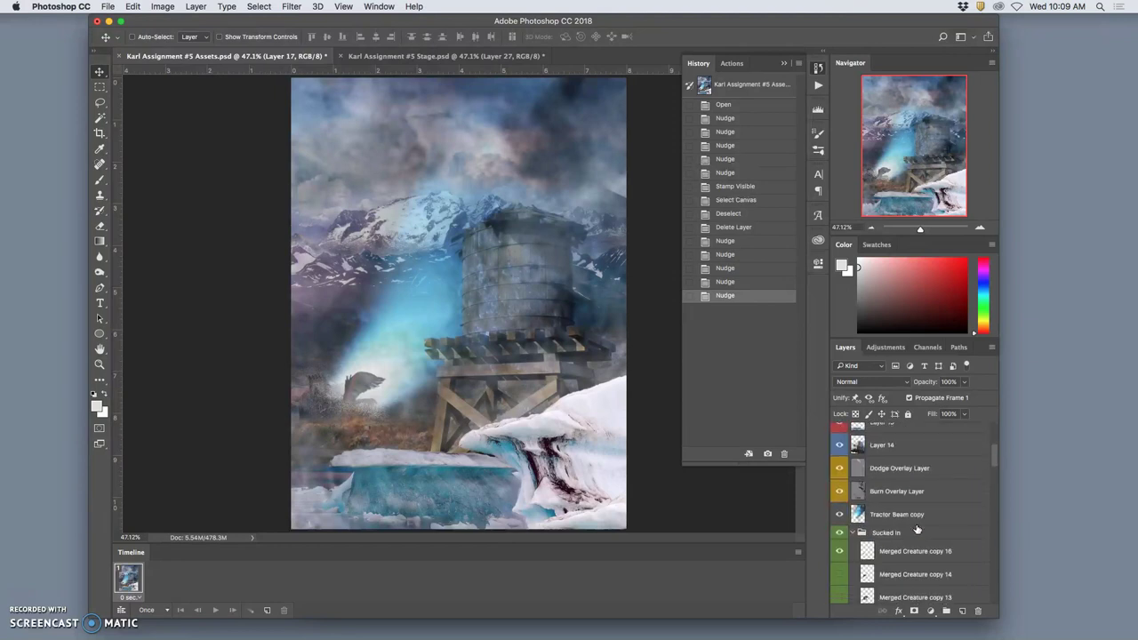
scroll(917, 530, "down", 4)
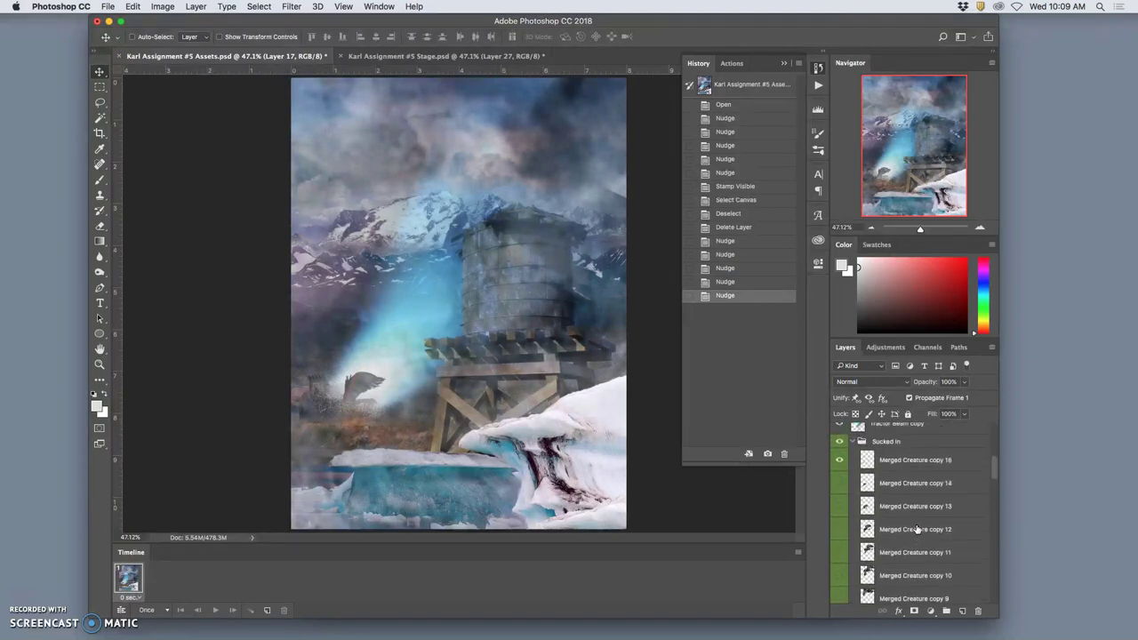
left_click(839, 460)
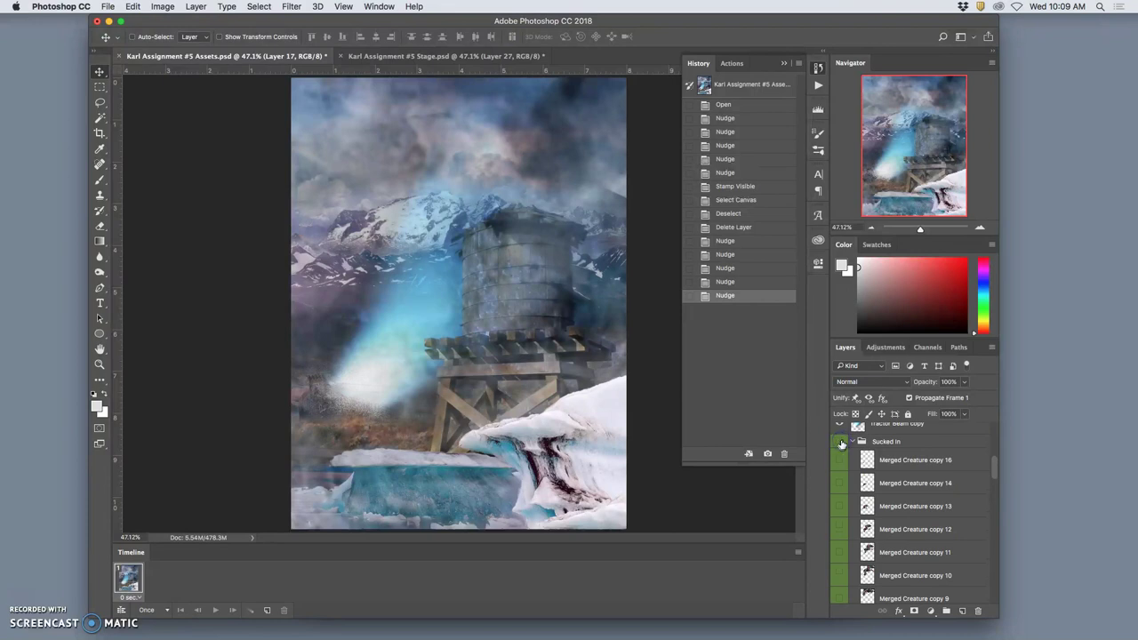
Toggle Tractor Beam copy 2's visibility off and on to compare the scene
scroll(889, 495, "down", 5)
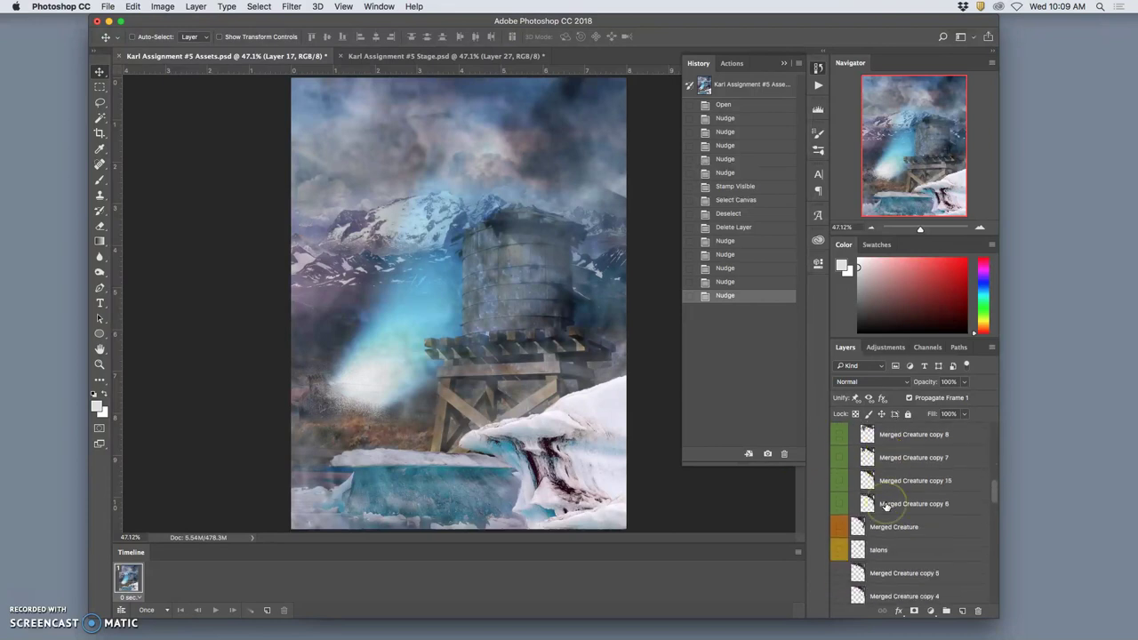
scroll(885, 508, "down", 6)
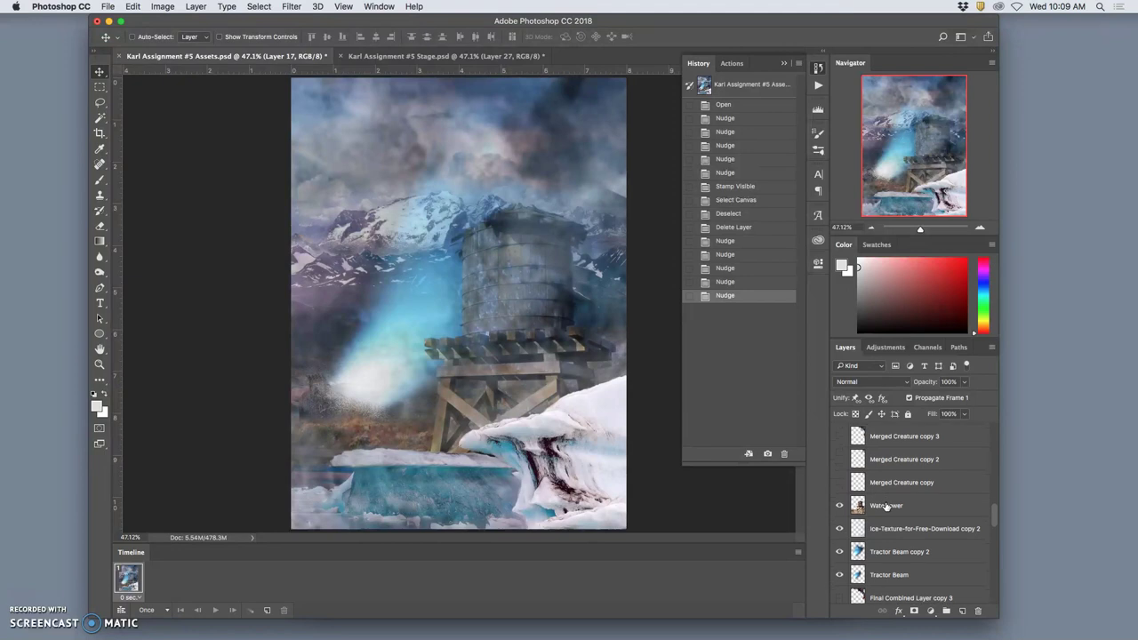
scroll(886, 505, "down", 1)
left_click(840, 541)
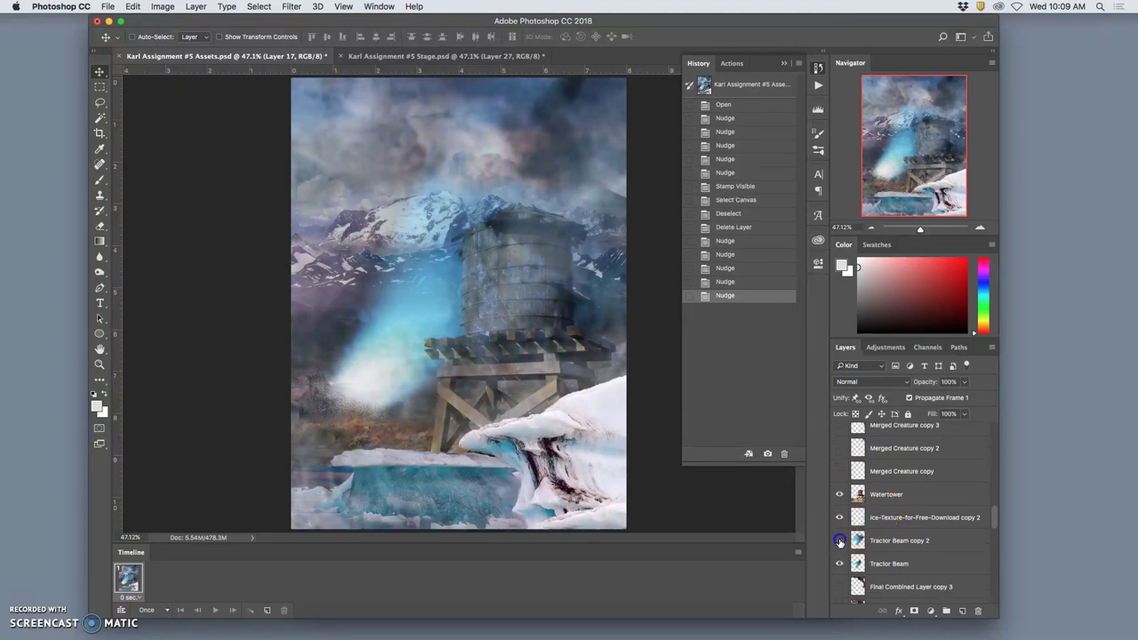
left_click(840, 540)
left_click(840, 541)
left_click(840, 540)
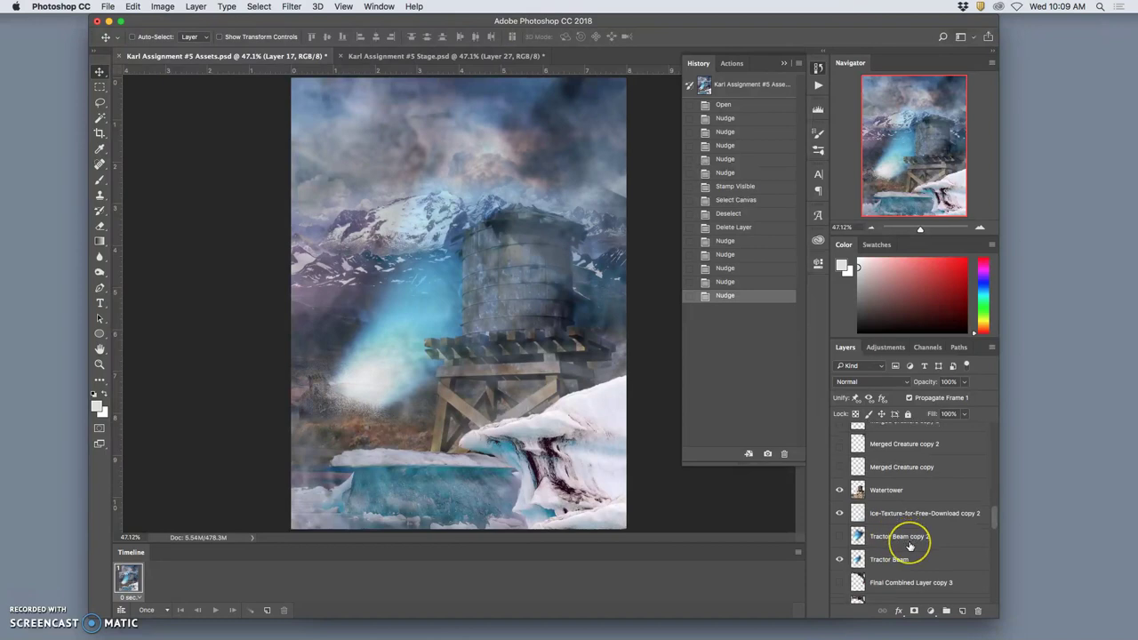
scroll(909, 546, "down", 5)
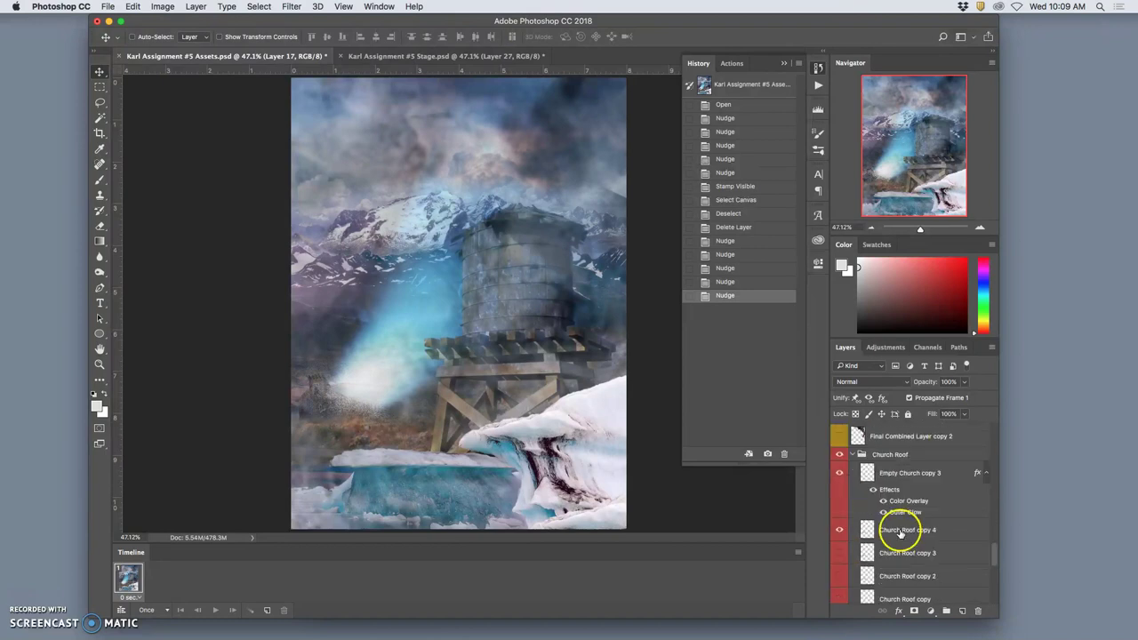
Lower Empty Church copy 3's opacity to 47%
left_click(893, 473)
left_click(964, 381)
mouse_move(976, 397)
left_mouse_down()
mouse_move(963, 385)
mouse_move(955, 399)
left_mouse_up()
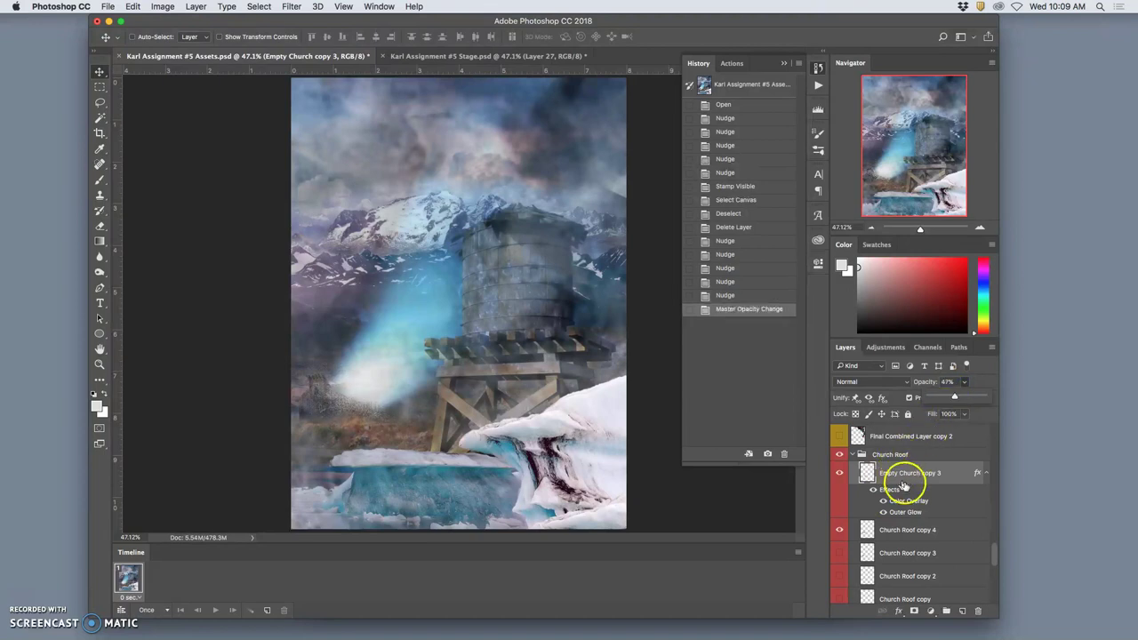
Show Church Roof copy 3 and hide Church Roof copy 4
scroll(935, 528, "down", 2)
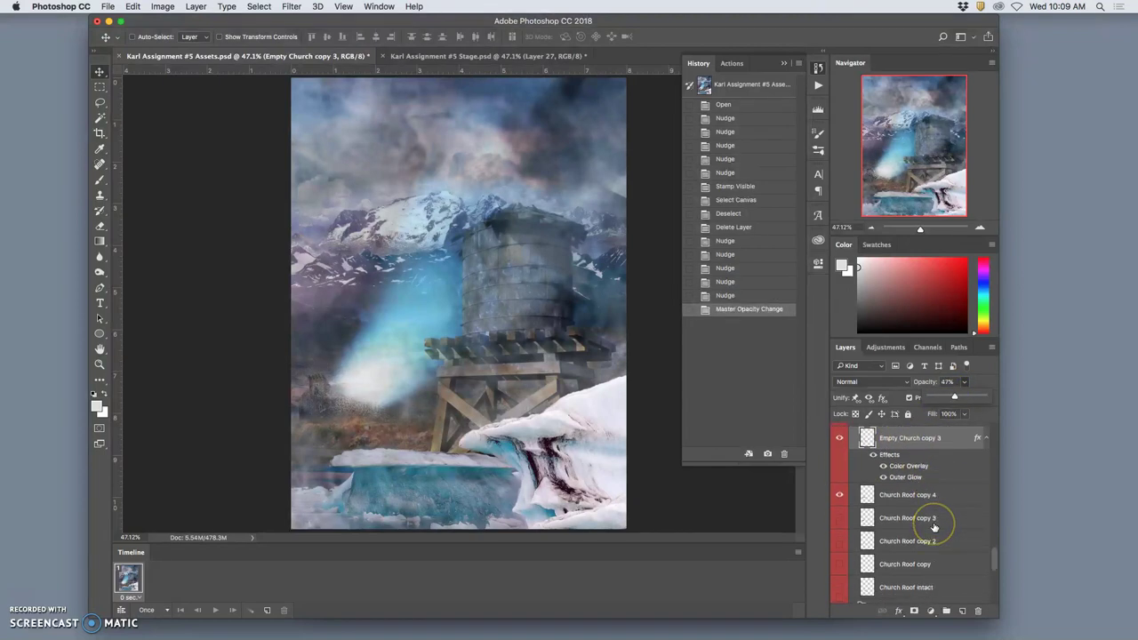
scroll(920, 522, "down", 1)
left_click(841, 508)
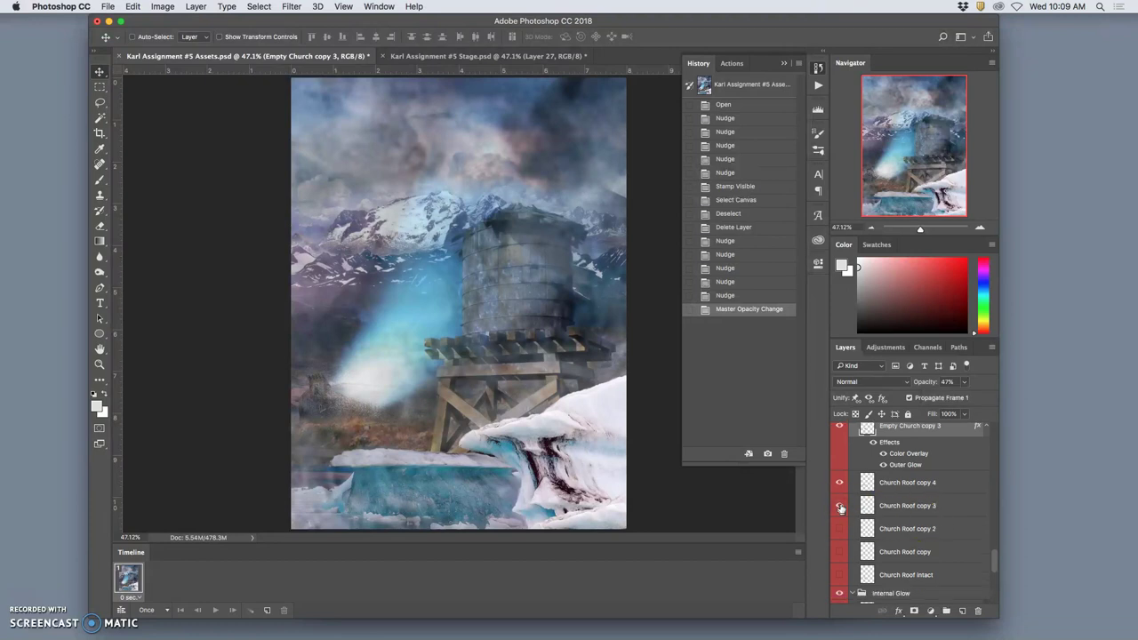
left_click(838, 482)
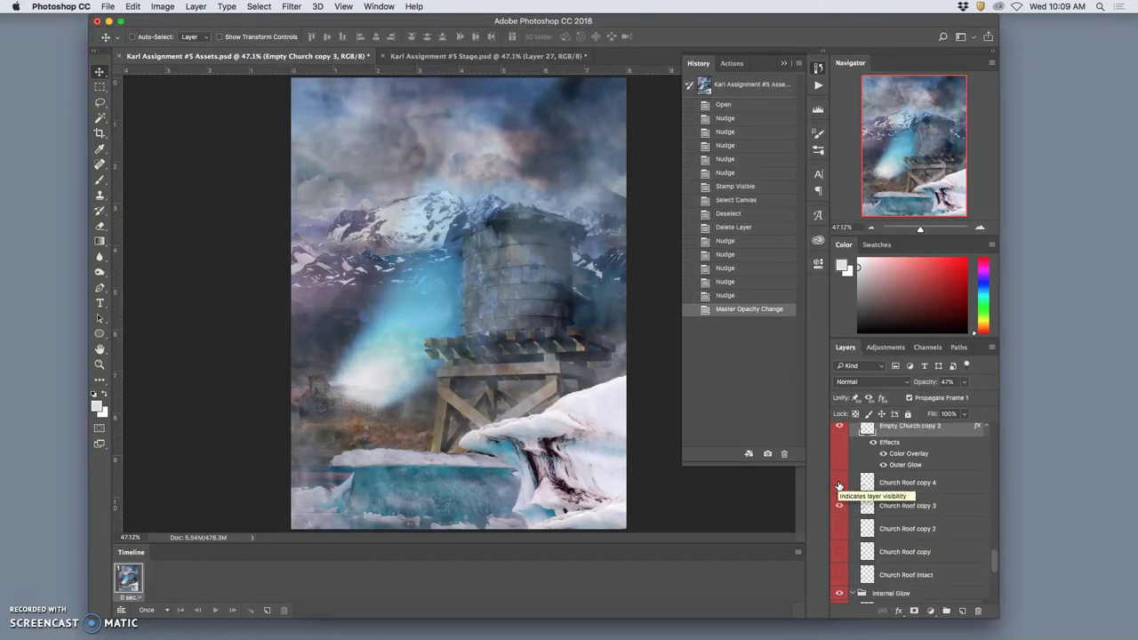
Turn on the shaking backround layer, toggling it to check its effect
scroll(950, 533, "down", 3)
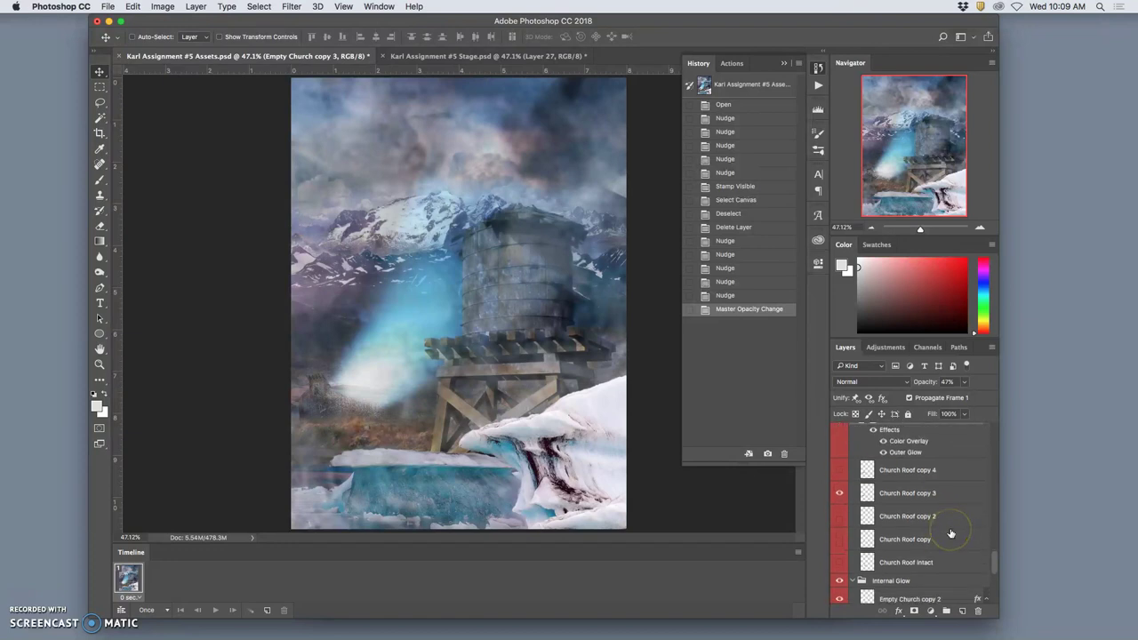
scroll(950, 534, "down", 1)
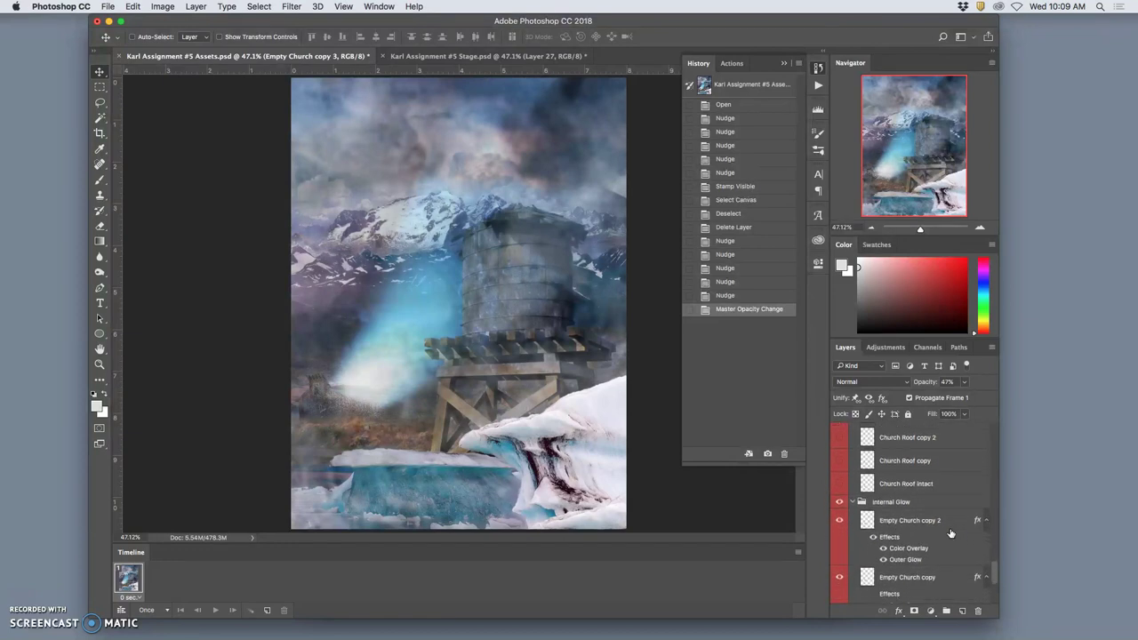
scroll(951, 534, "up", 5)
scroll(950, 533, "up", 10)
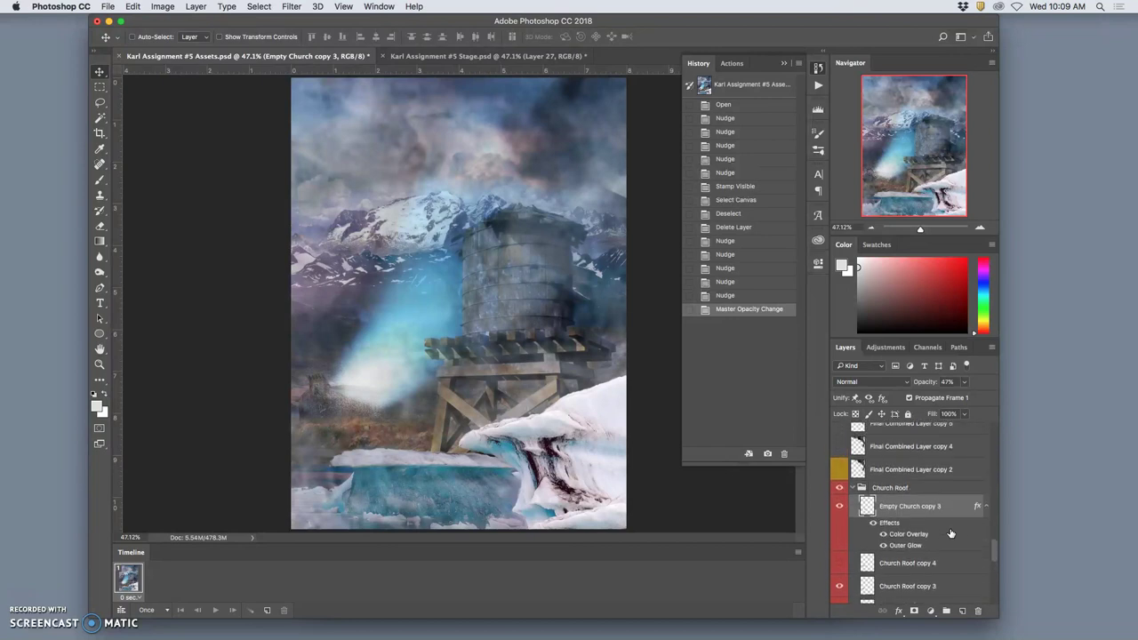
scroll(950, 533, "up", 2)
scroll(950, 533, "down", 10)
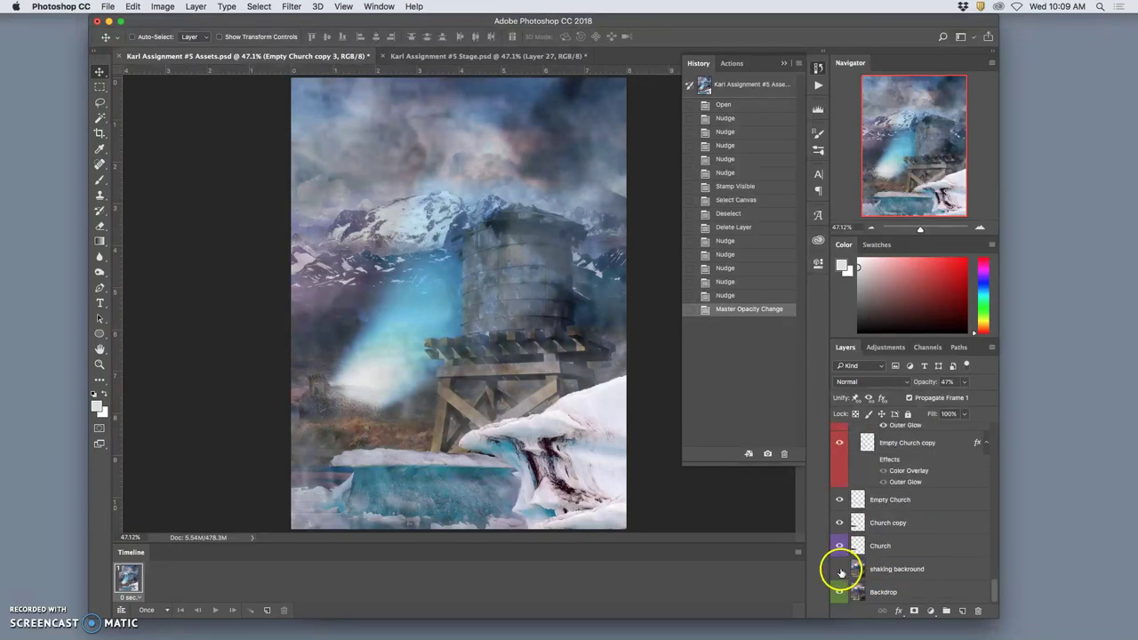
left_click(840, 570)
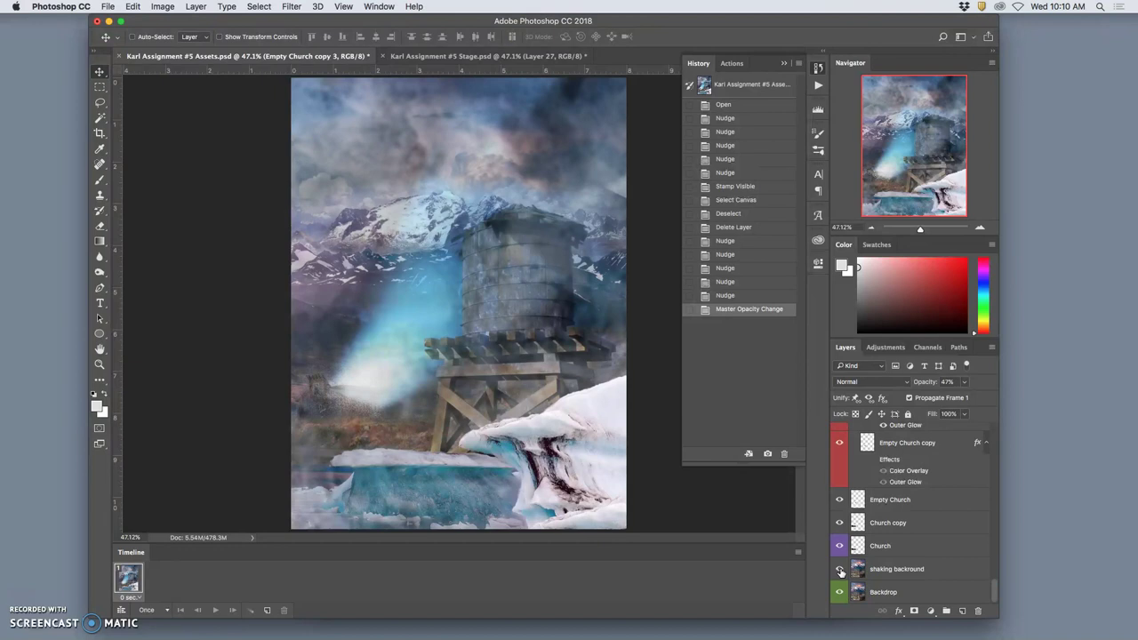
left_click(840, 570)
left_click(840, 570)
scroll(914, 543, "up", 5)
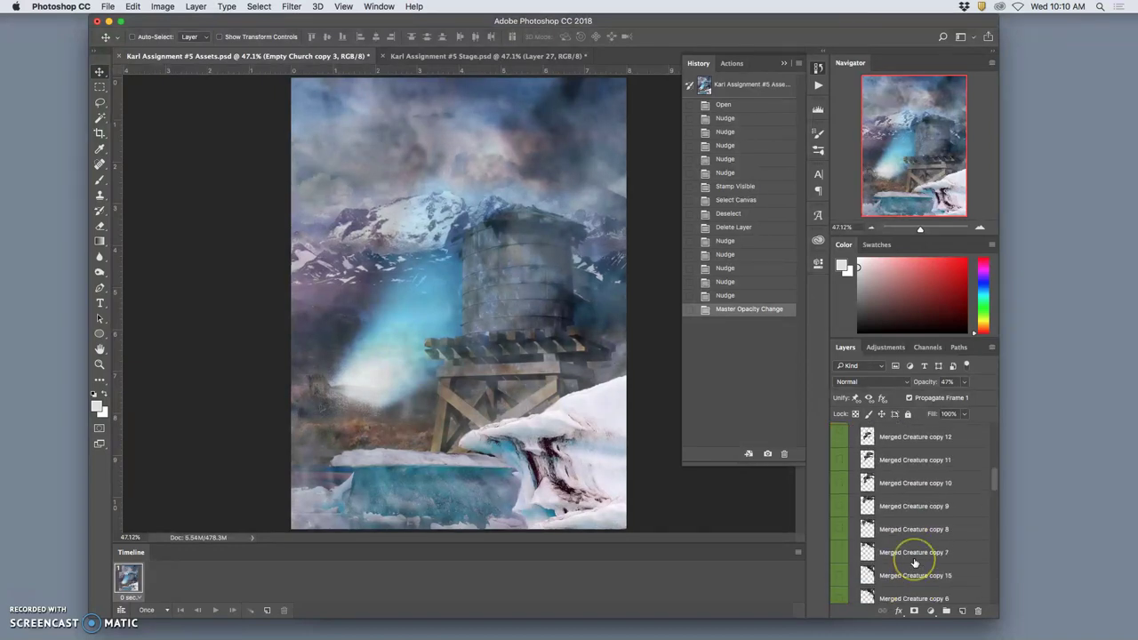
Lower the three long-named photo layers' opacity to about 26–27%, with Propagate Frame 1 unchecked
scroll(913, 562, "up", 5)
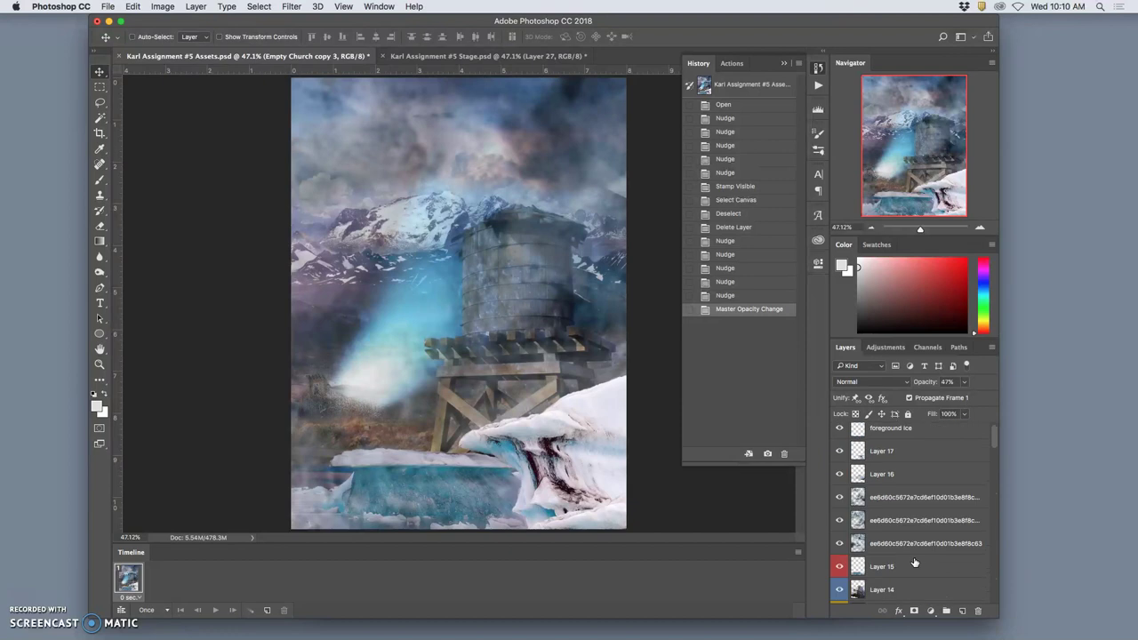
left_click(898, 500)
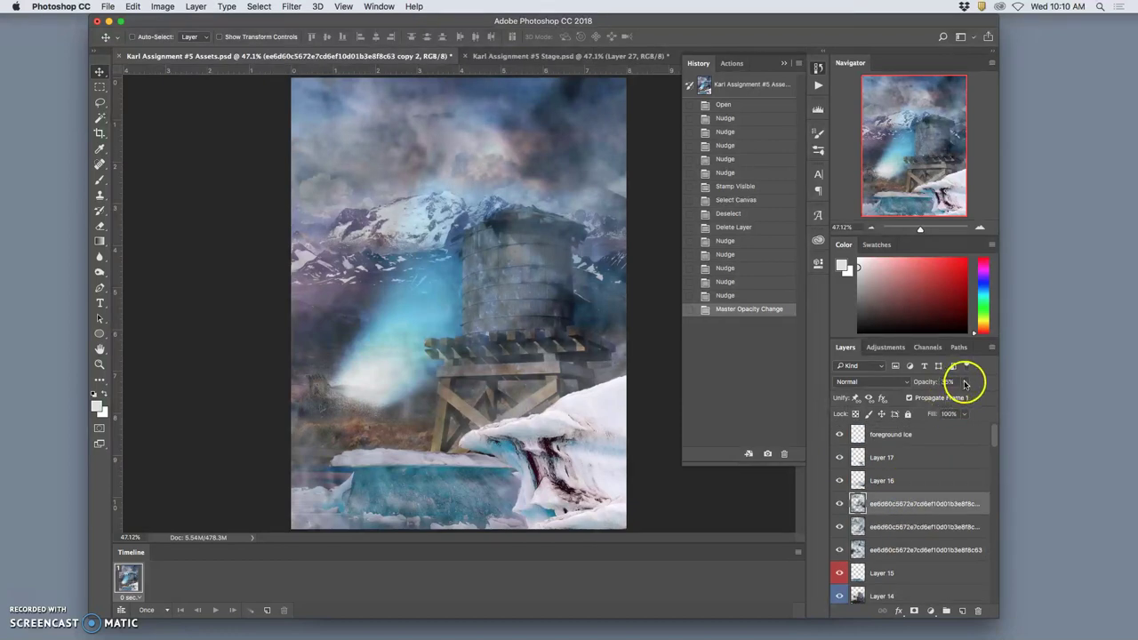
left_click_drag(955, 396, 950, 397)
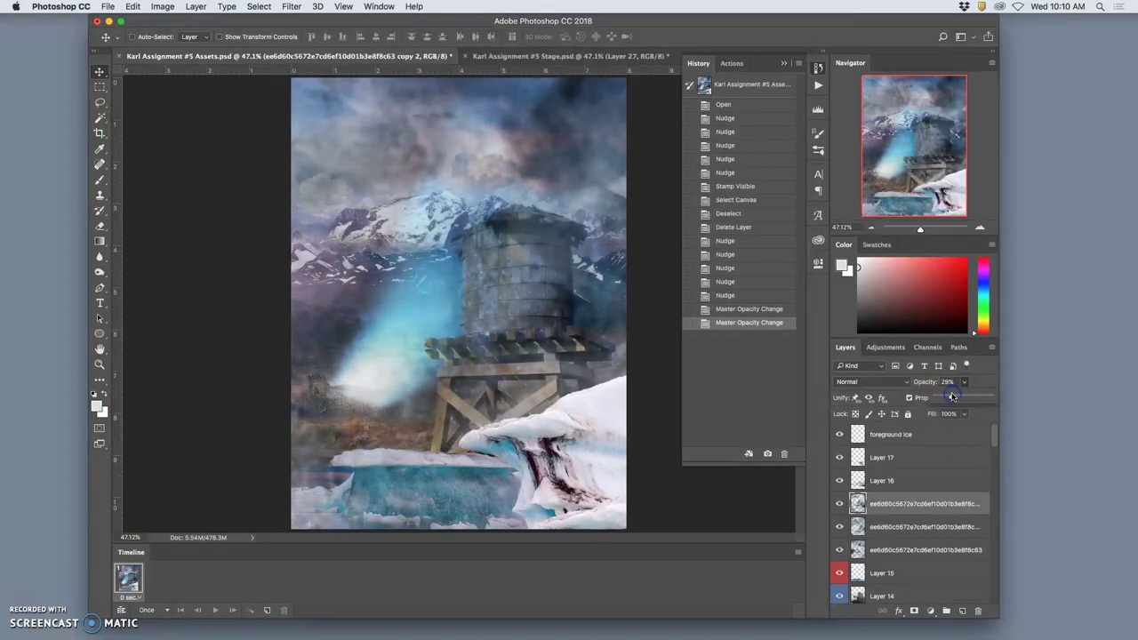
left_click(932, 526)
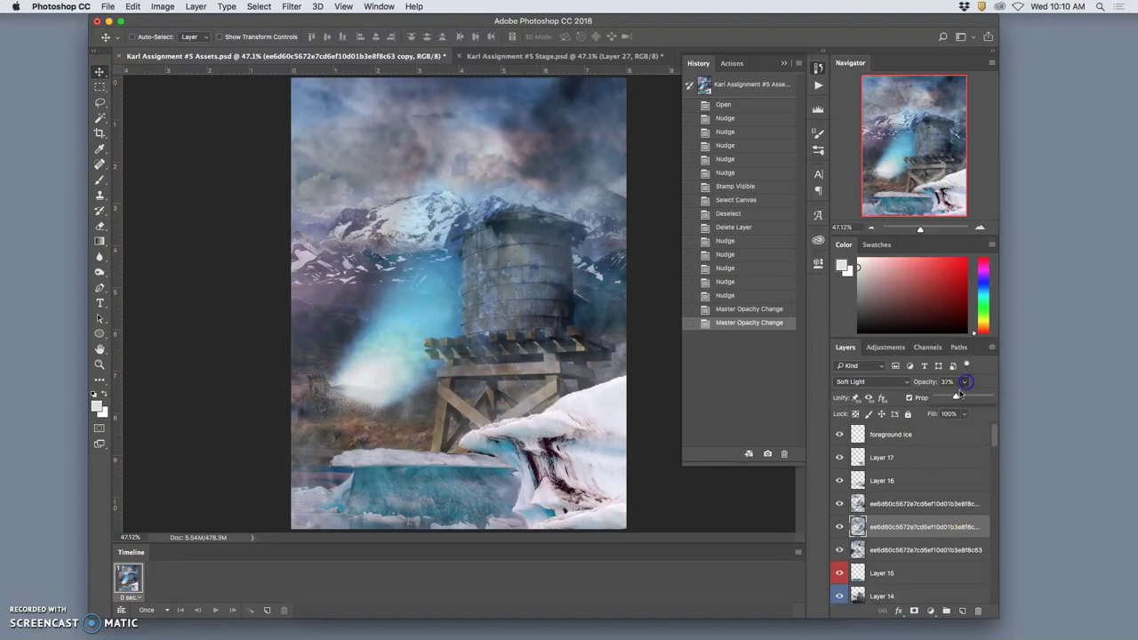
left_click_drag(957, 397, 956, 397)
left_click(920, 550)
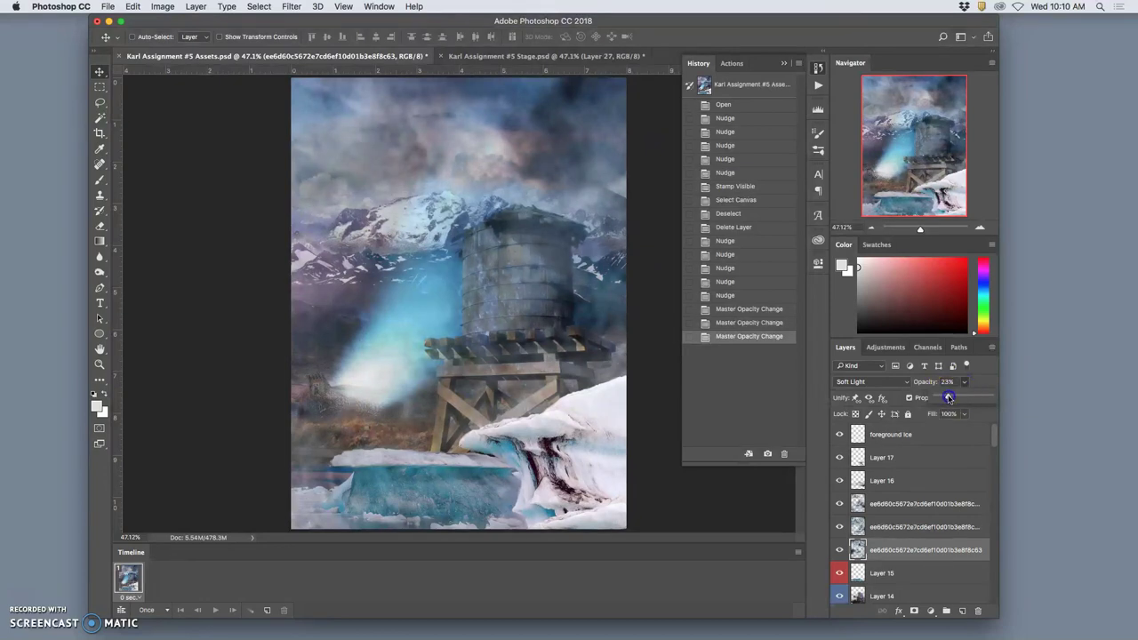
left_click(948, 397)
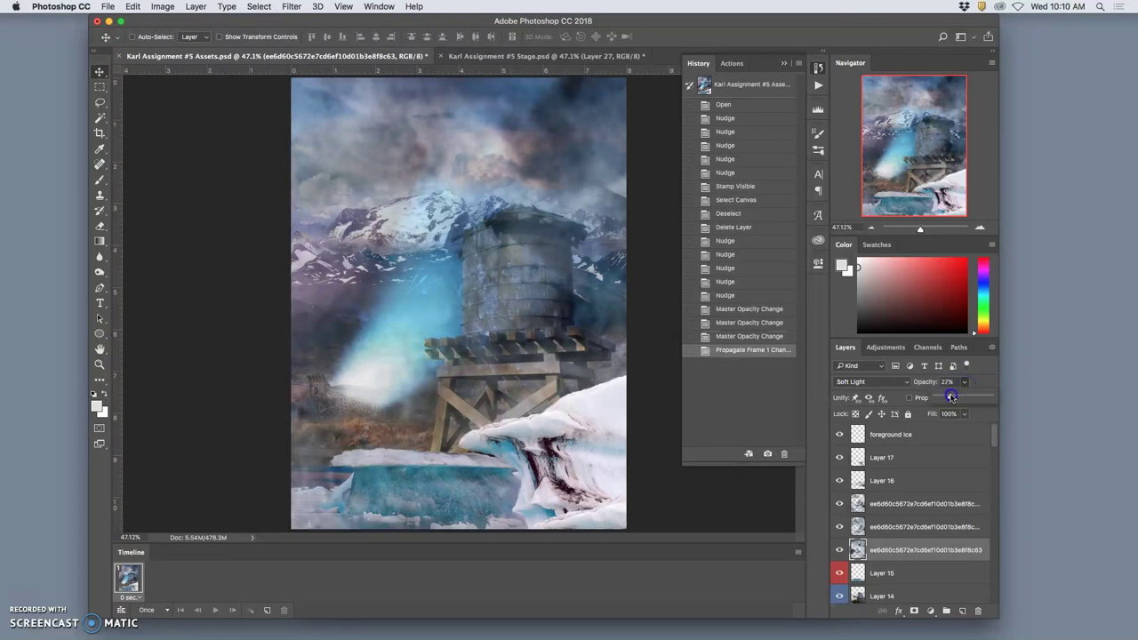
left_click_drag(951, 397, 951, 396)
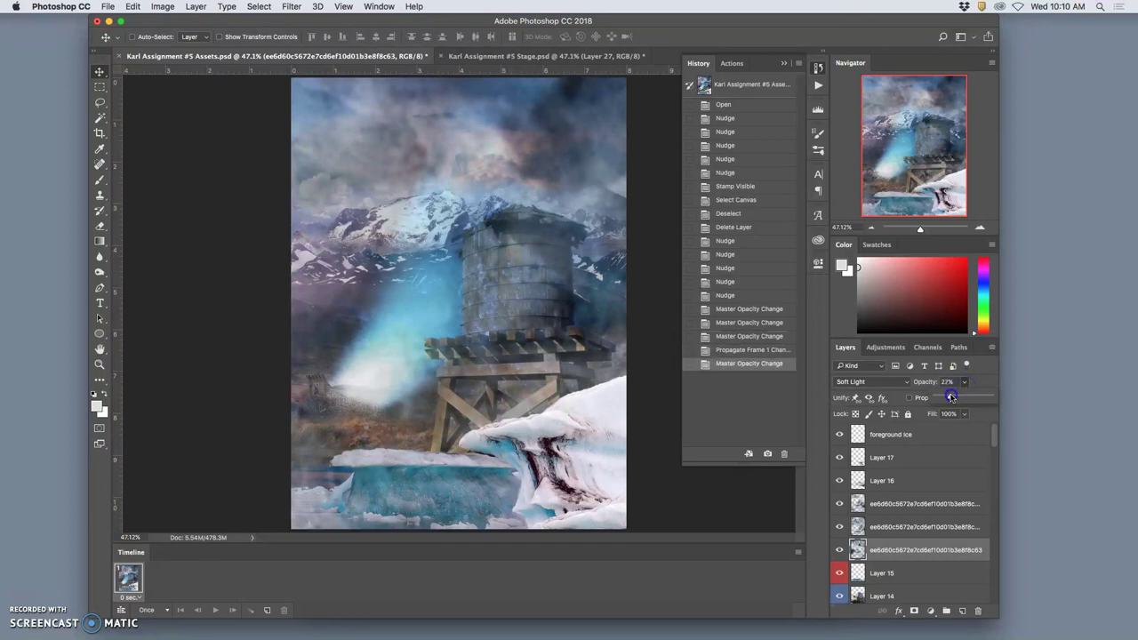
Show Layer 27 in Stage to compare, then nudge Assets' Layer 17 down slightly
left_click(541, 57)
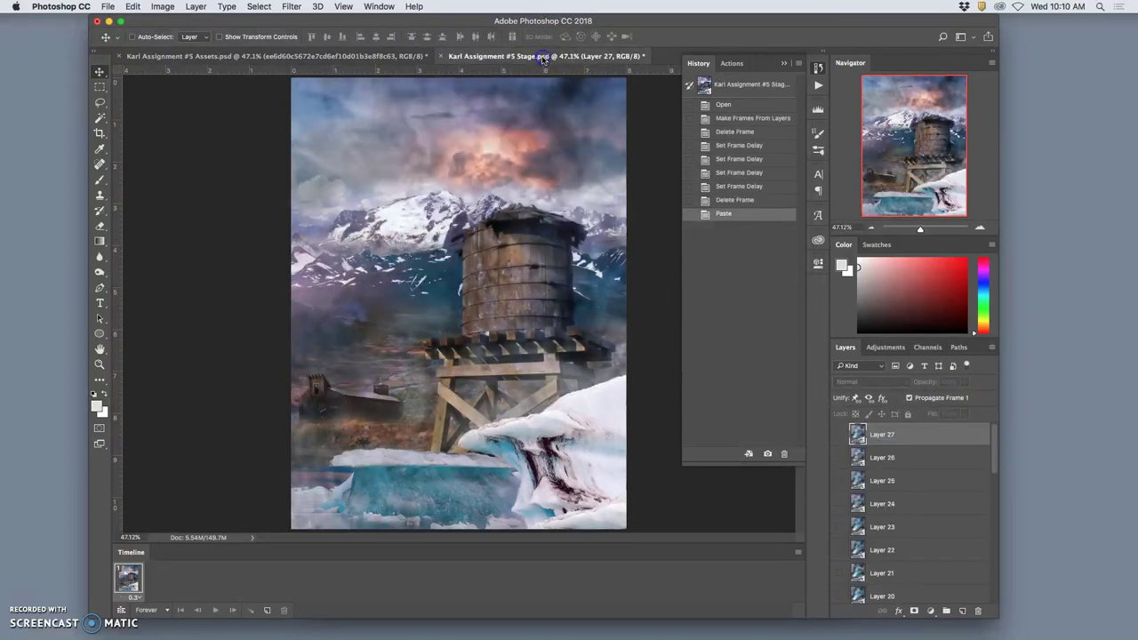
left_click(839, 434)
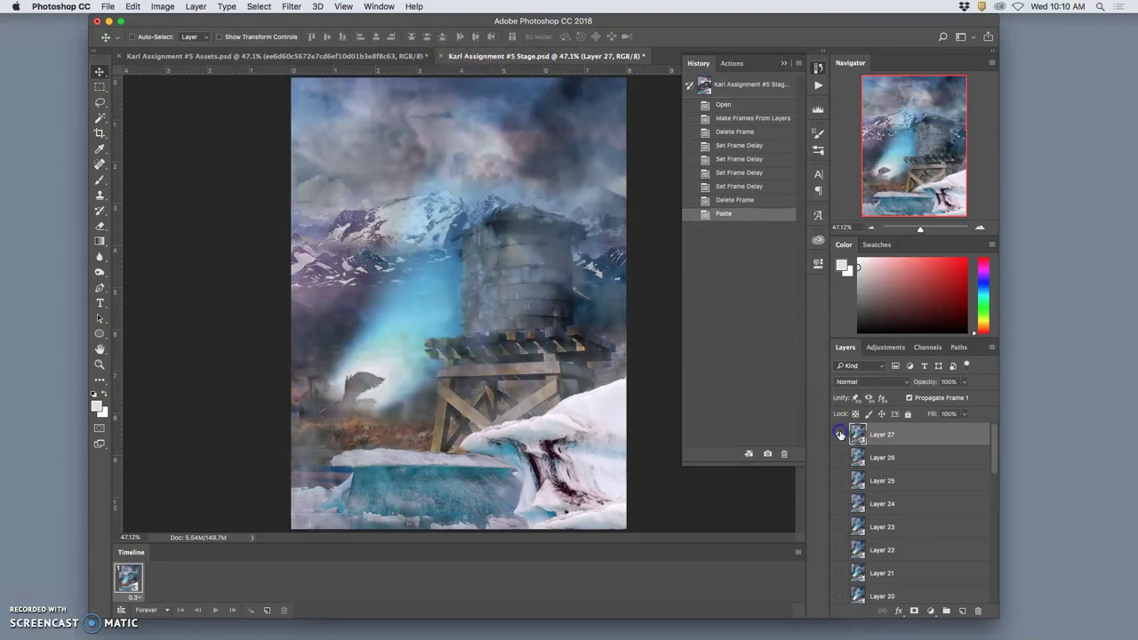
left_click(343, 57)
left_click(472, 56)
left_click(394, 56)
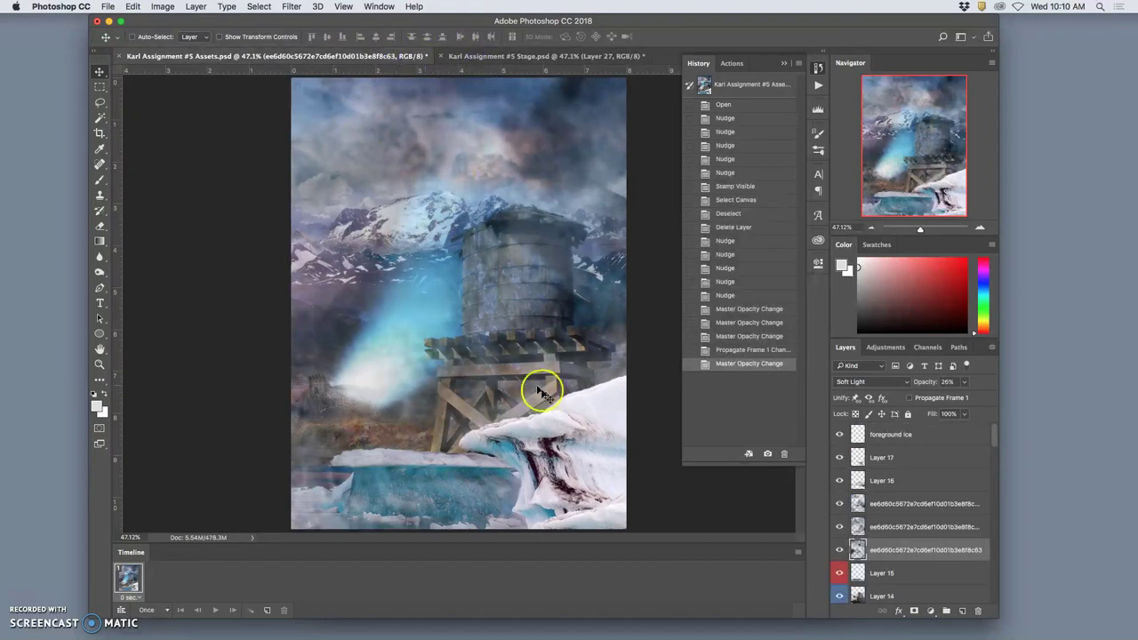
left_click(899, 463)
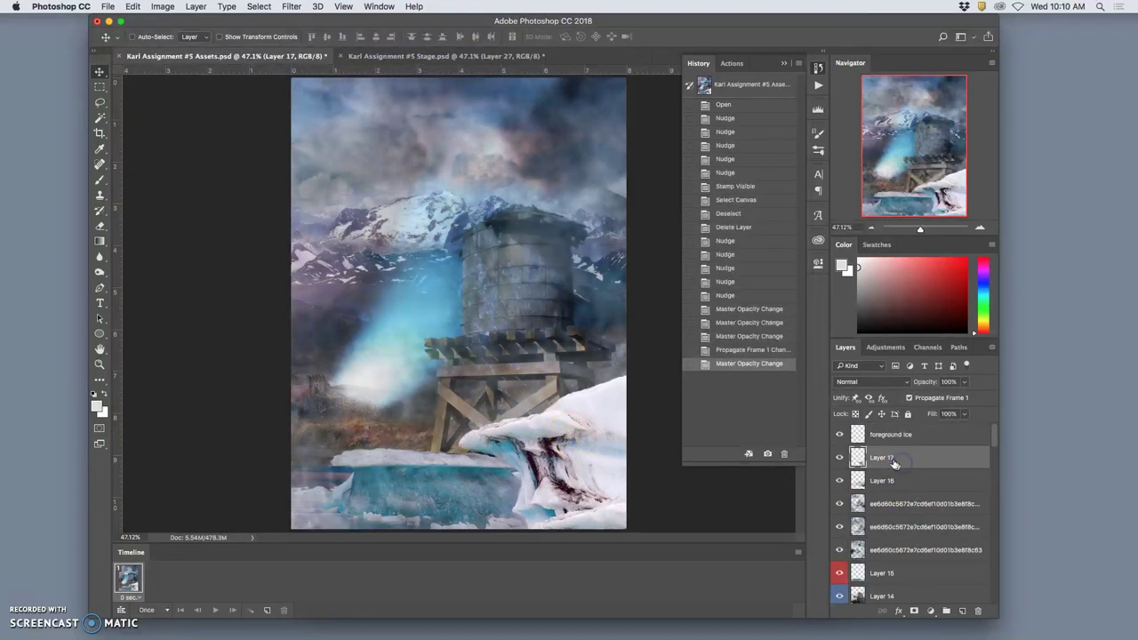
key("Down")
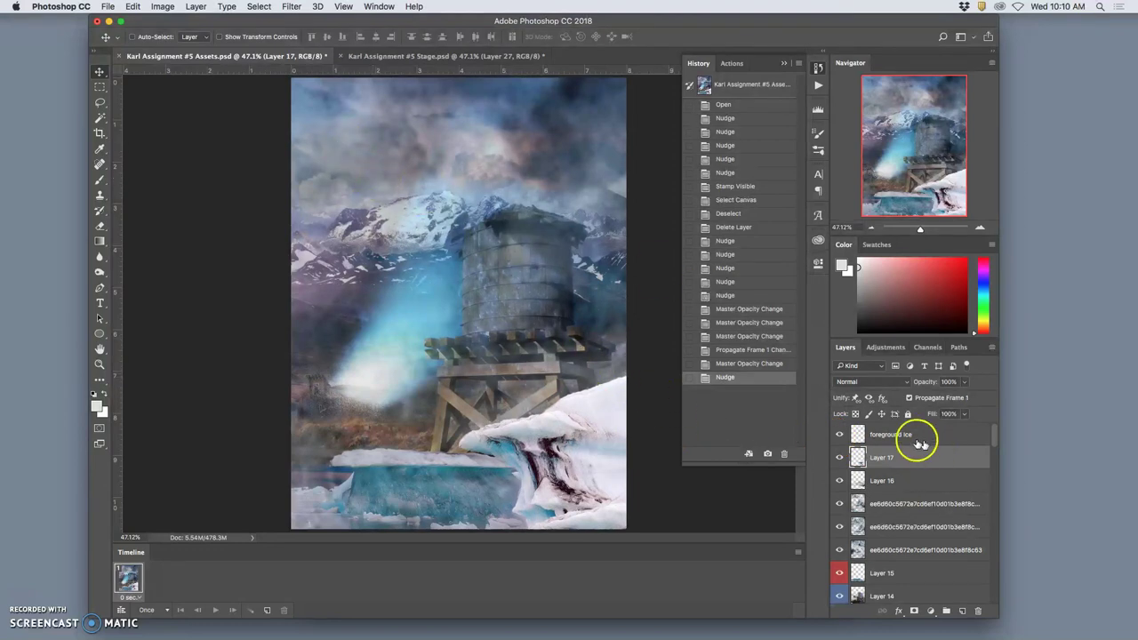
Stamp the visible Assets layers from foreground Ice, copy, and paste into Stage as Layer 28
left_click(906, 436)
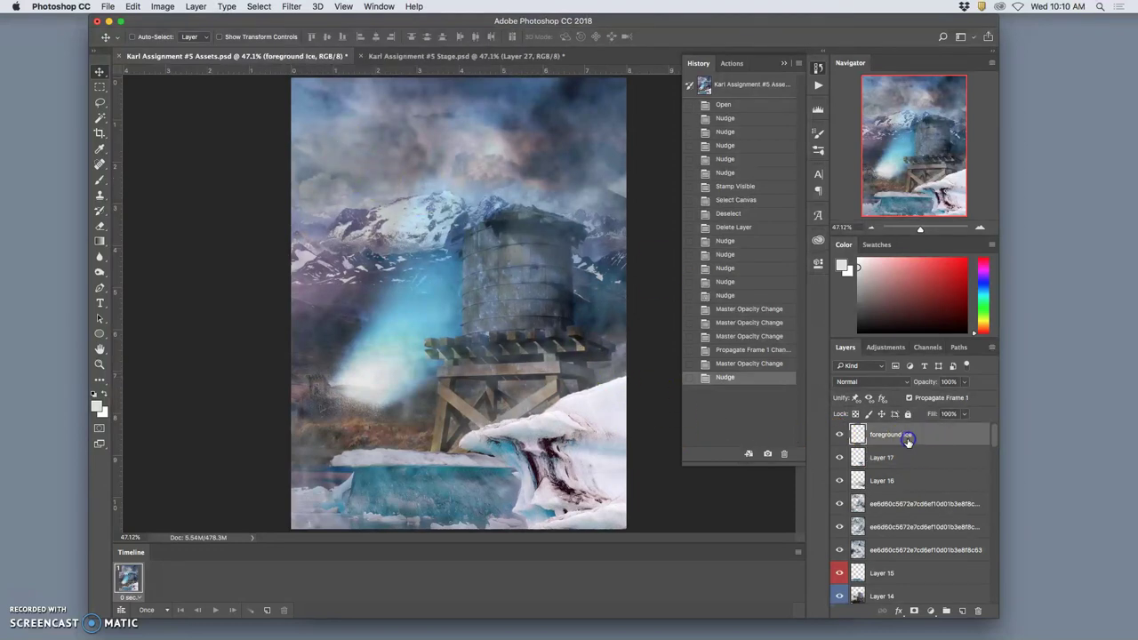
left_click(195, 6)
left_click(222, 455, "alt")
key("super+a")
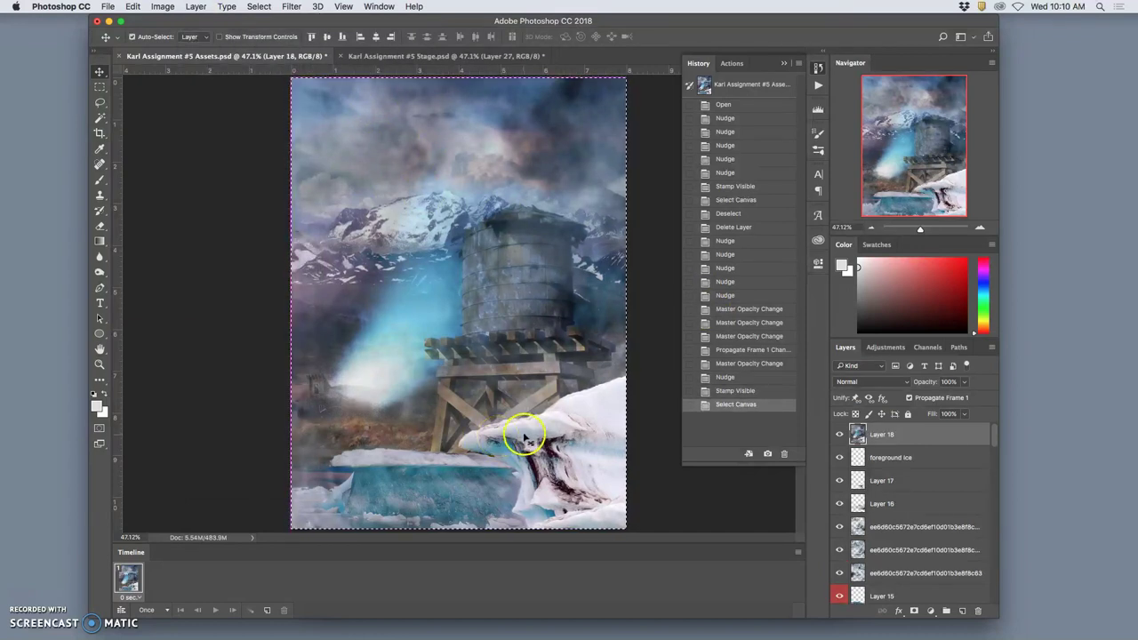
key("super+c")
left_click(471, 55)
key("super+v")
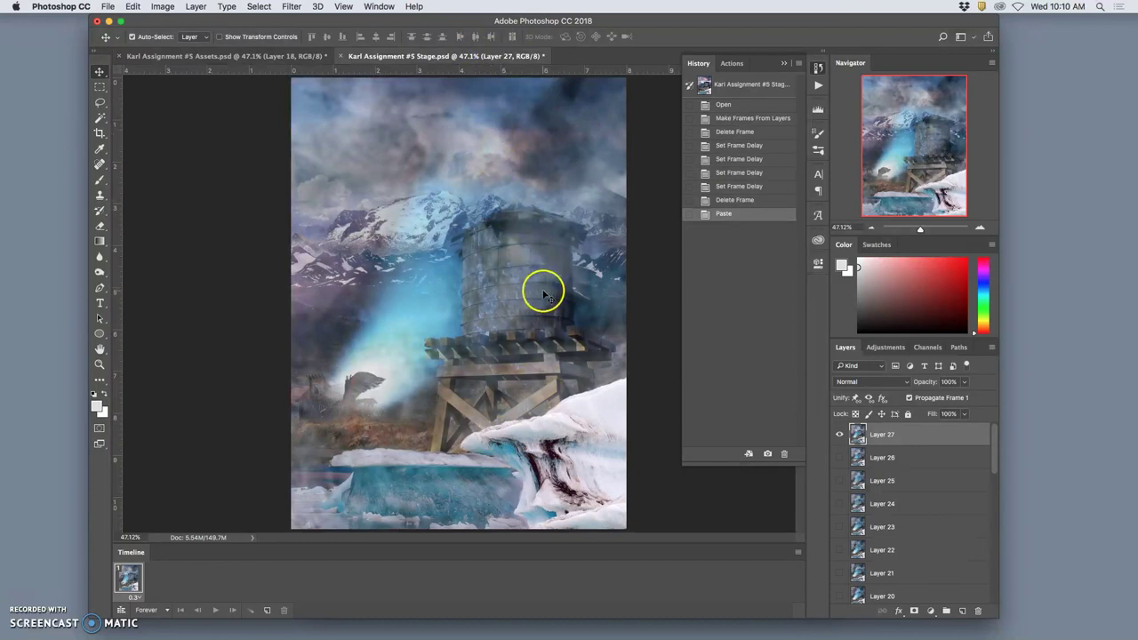
key("super+v")
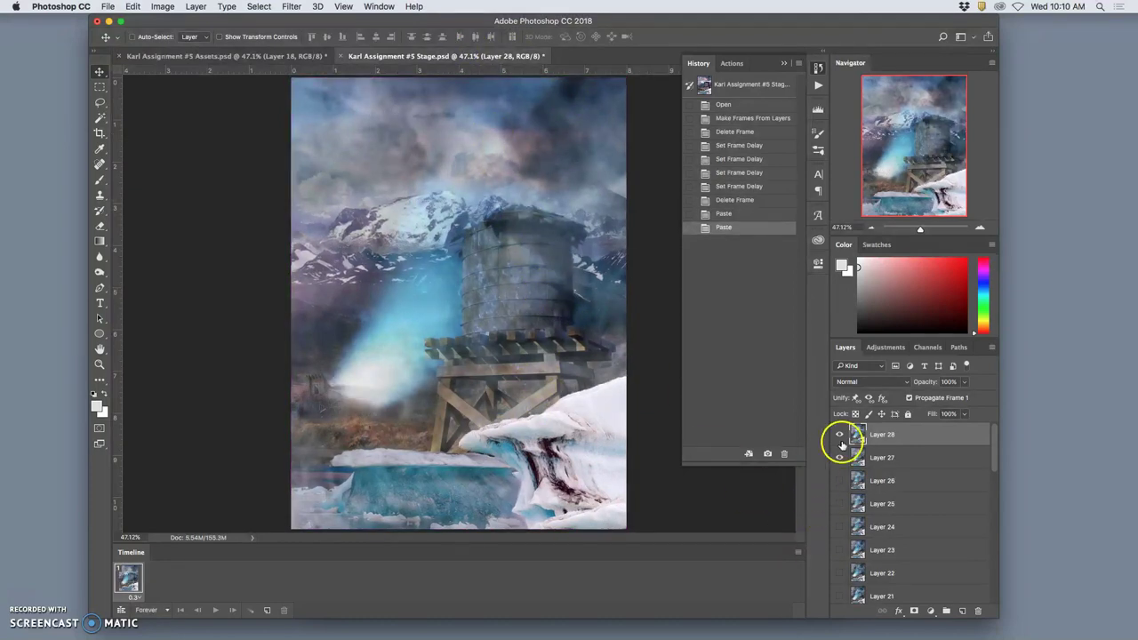
Toggle Layers 28, 27 and 26 on and off to compare frames, leaving Layer 28 visible
left_click(840, 435)
left_click(841, 439)
left_click(840, 439)
left_click(840, 440)
left_click(840, 439)
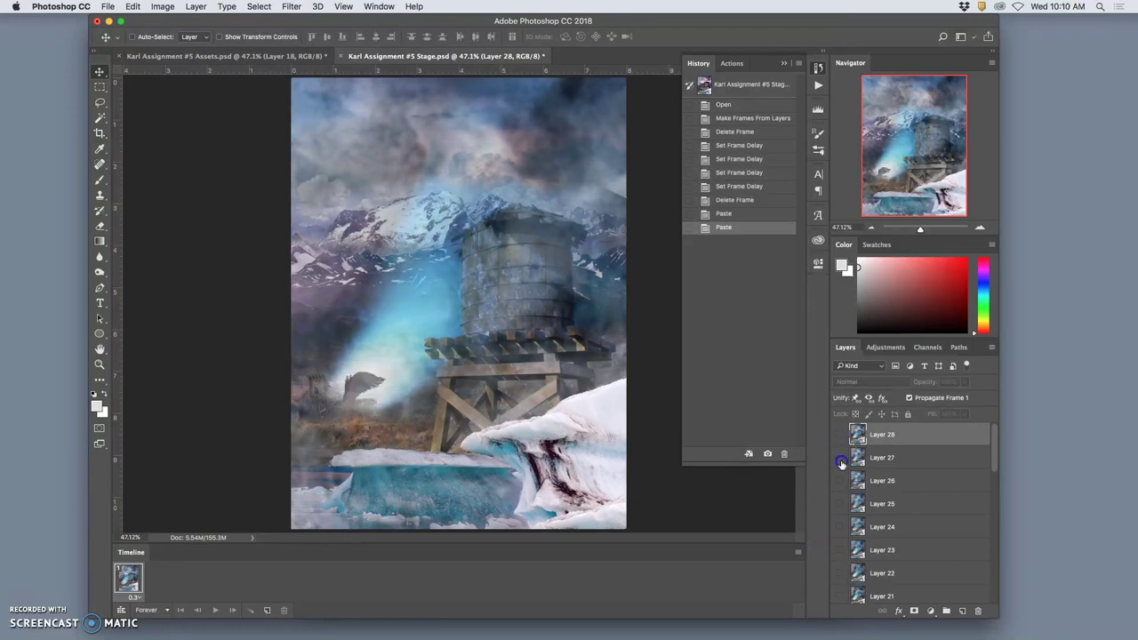
left_click(840, 439)
left_click(840, 480)
left_click(840, 439)
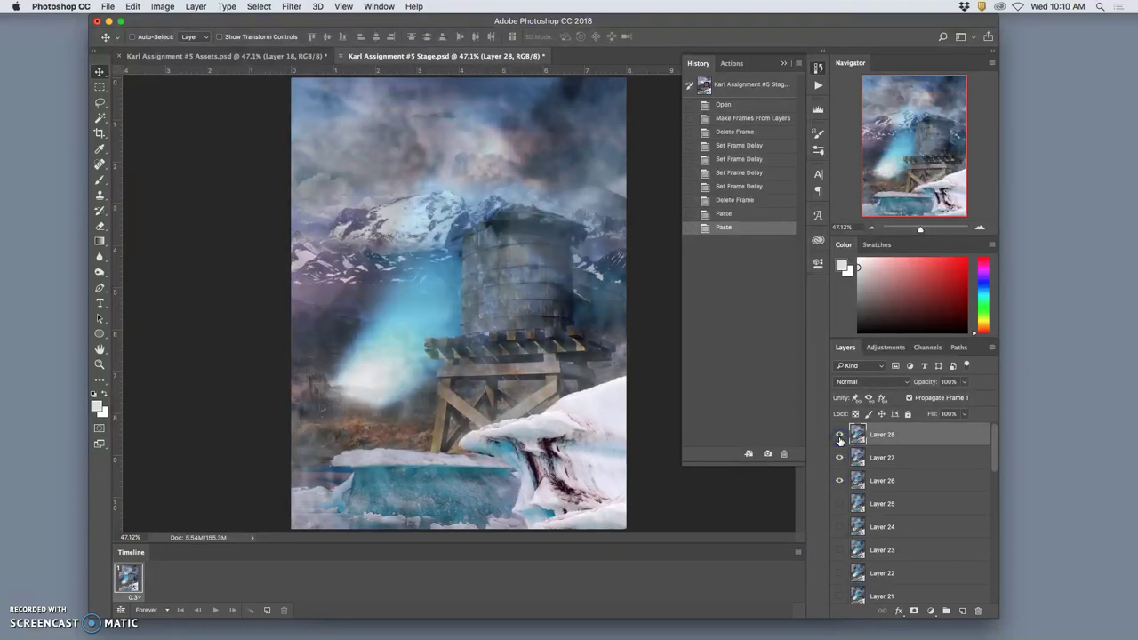
left_click(840, 439)
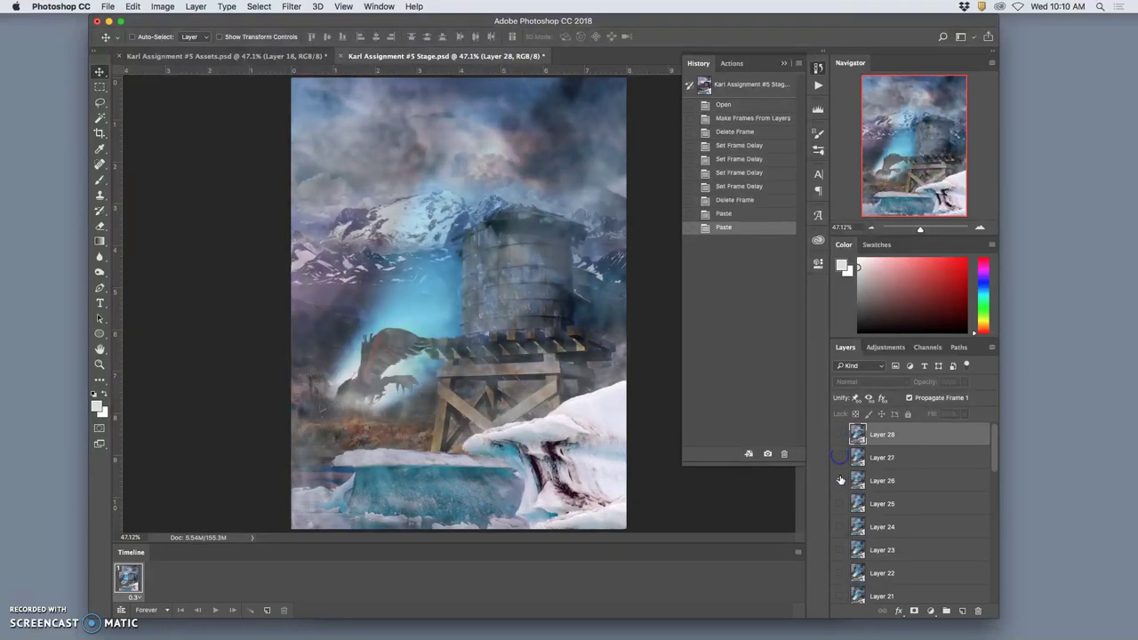
left_click(840, 457)
left_click(840, 457)
left_click(840, 457)
left_click(839, 436)
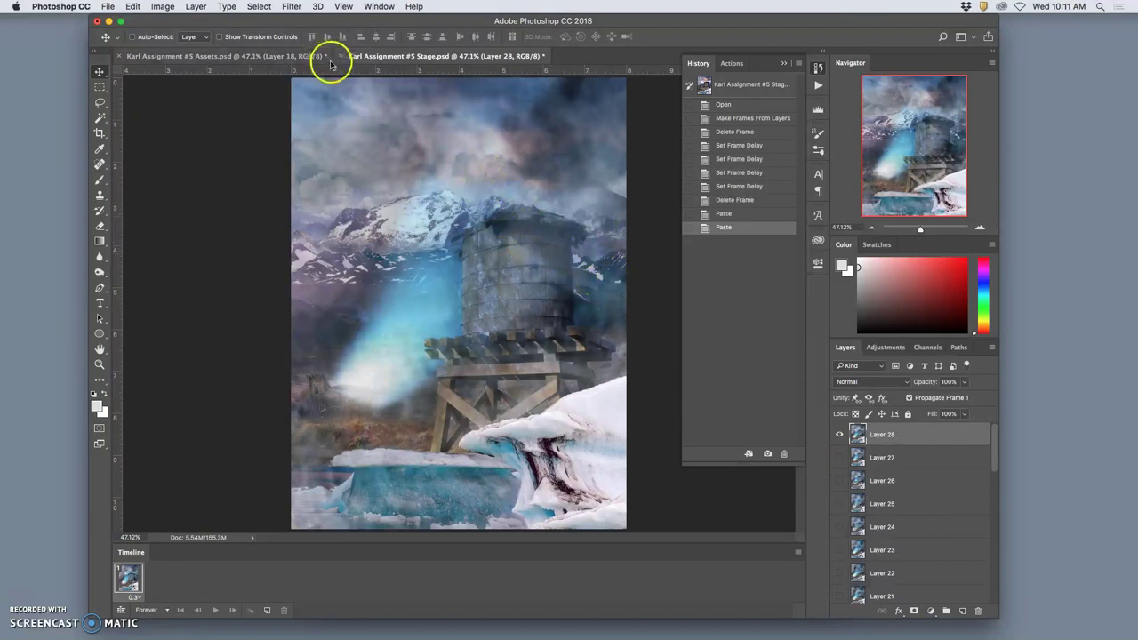
Check Layer 28 in Stage, then deselect and delete the merged Layer 18 in Assets
left_click(249, 56)
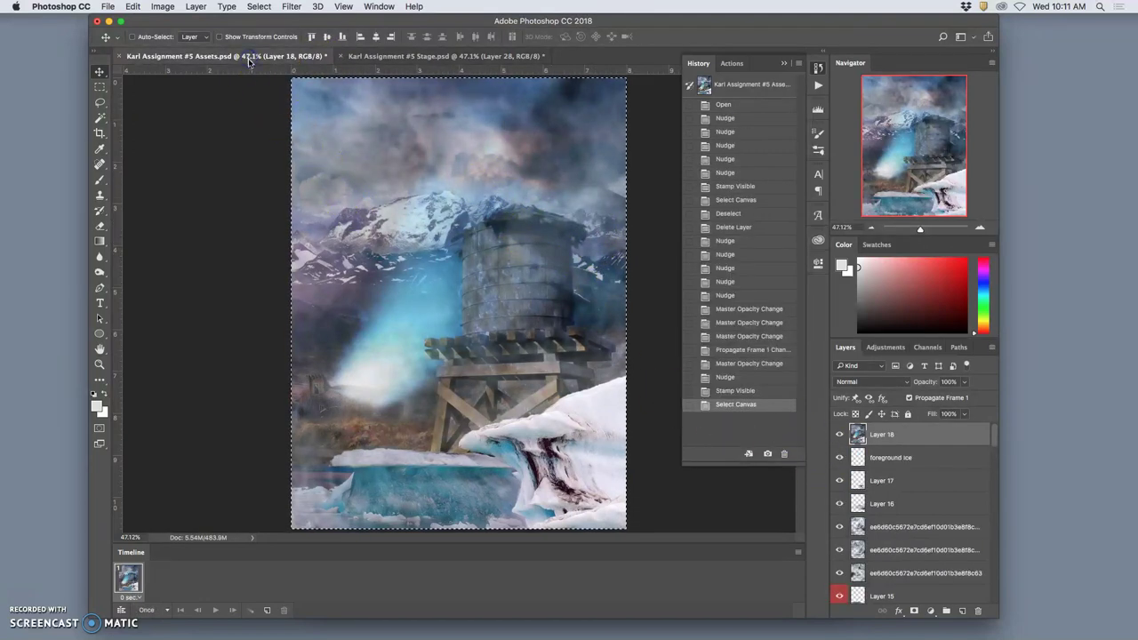
left_click(470, 55)
left_click(839, 434)
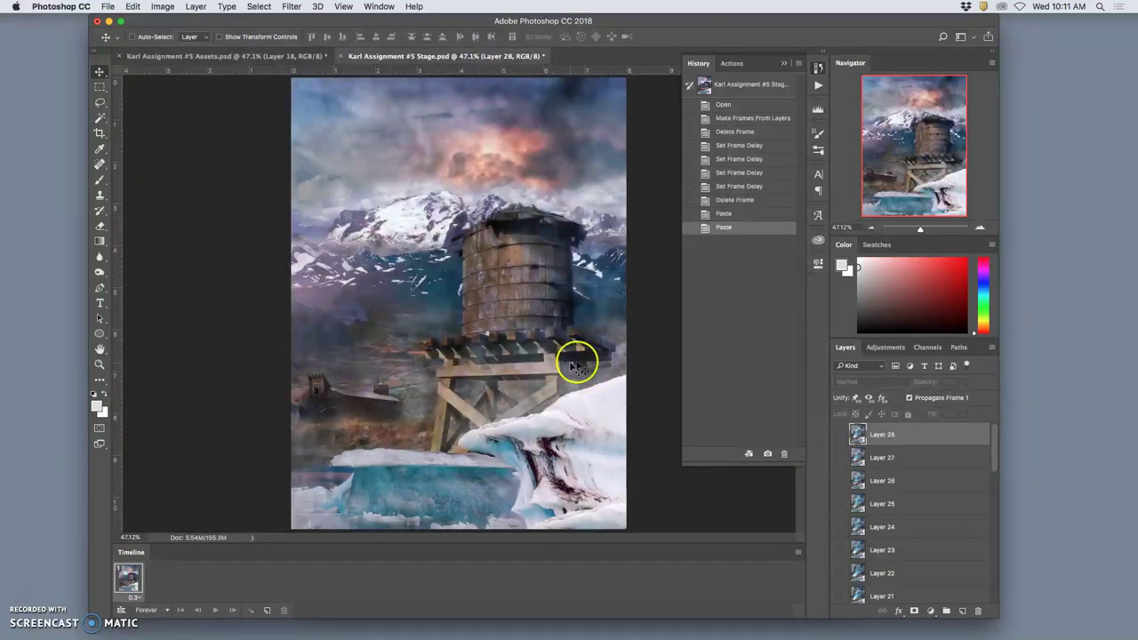
left_click(839, 434)
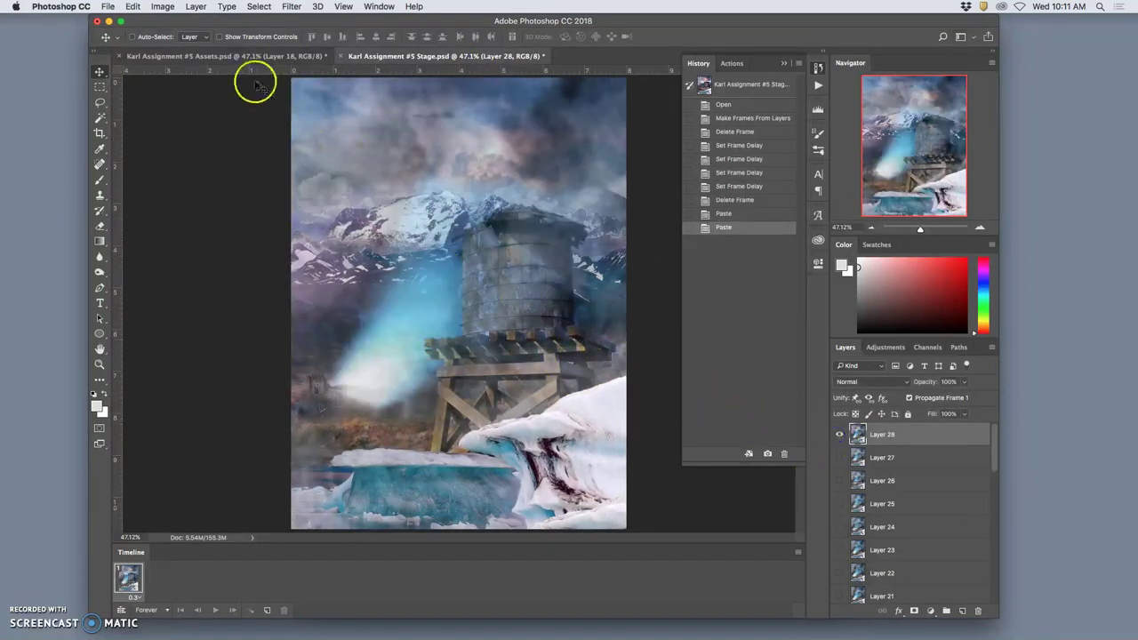
left_click(236, 57)
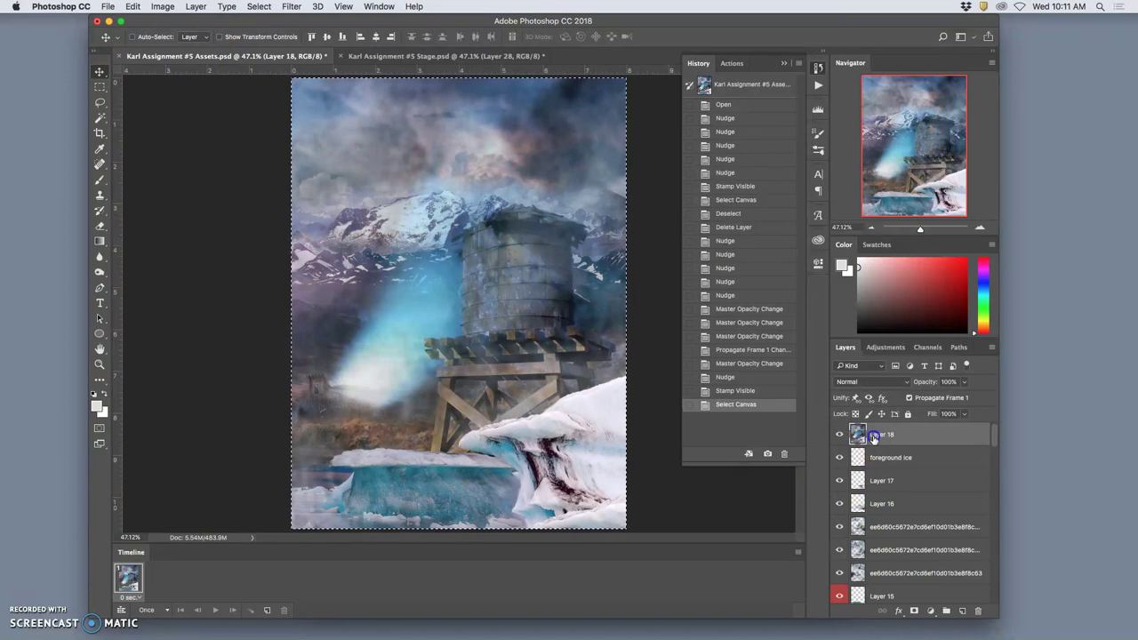
key("ctrl+d")
key("Delete")
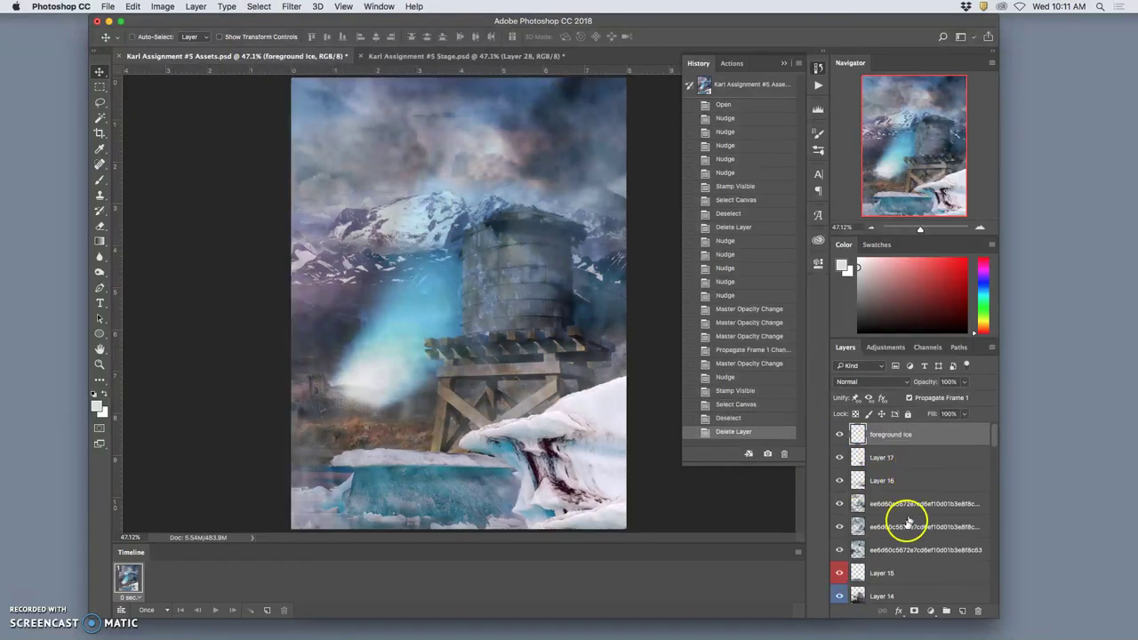
Compare with Stage's Layer 28 hidden, then nudge Layer 17 down one step in Assets
left_click(422, 59)
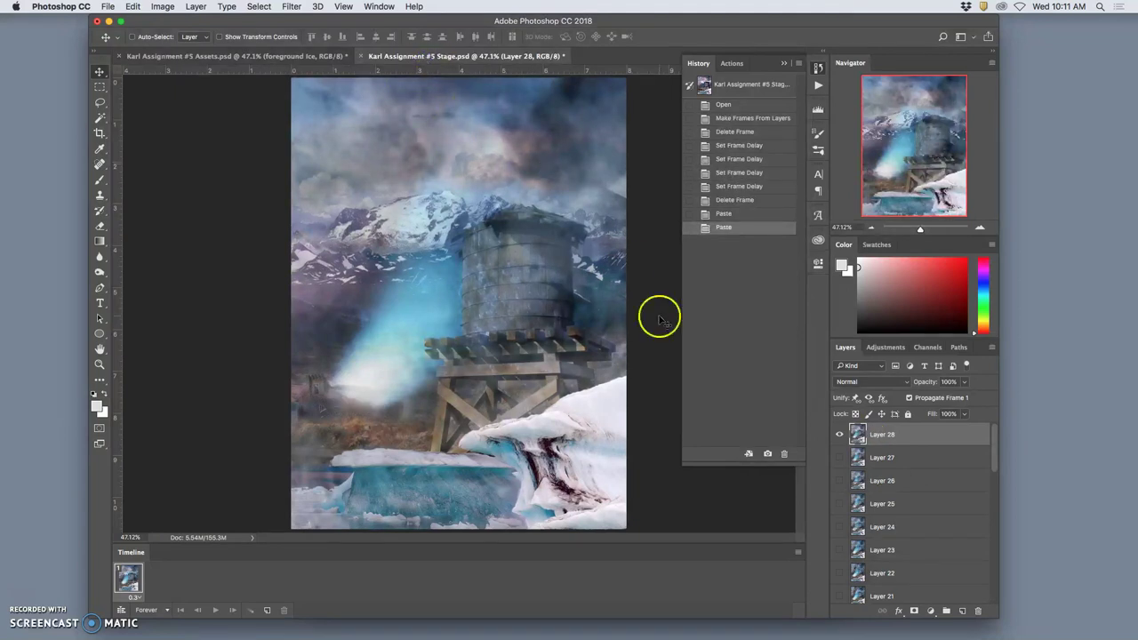
left_click(839, 433)
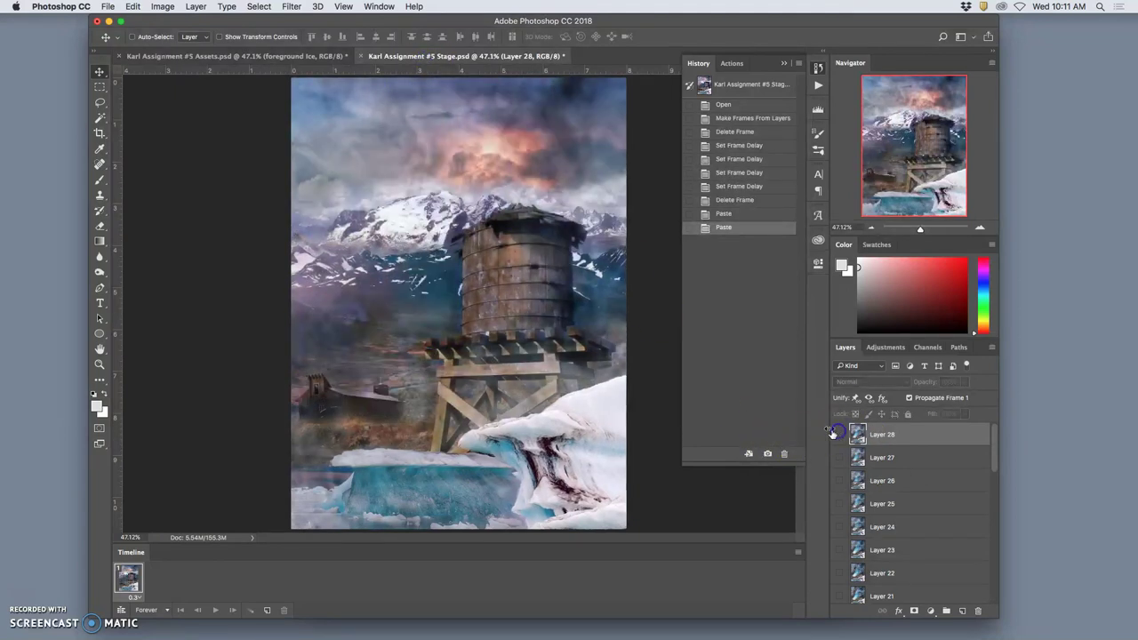
left_click(260, 57)
left_click_drag(587, 504, 507, 256)
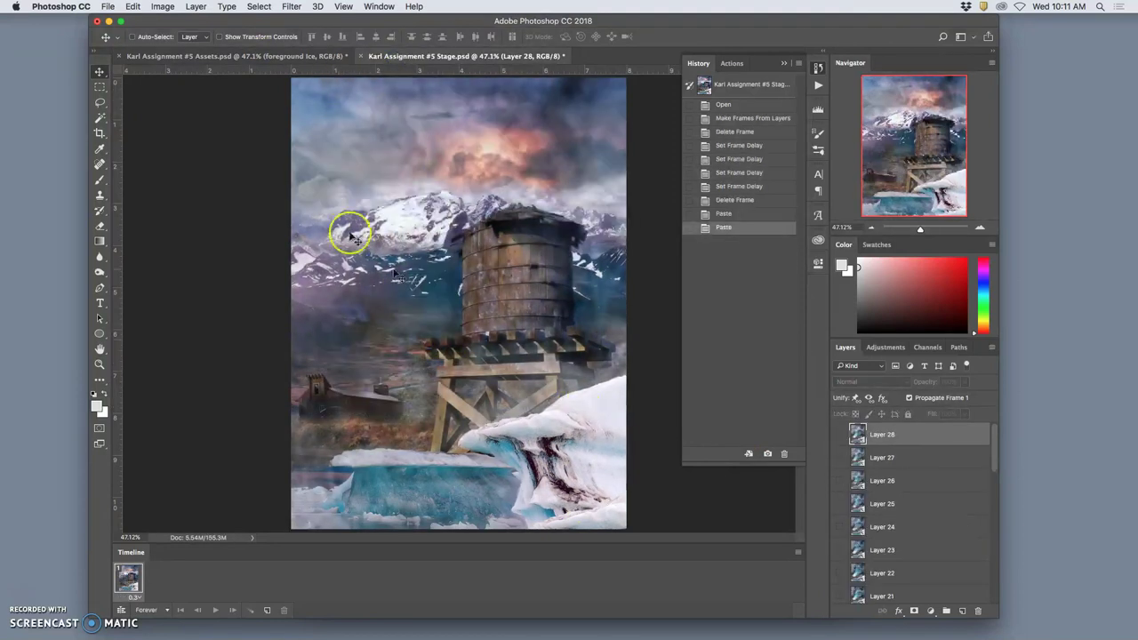
left_click(228, 56)
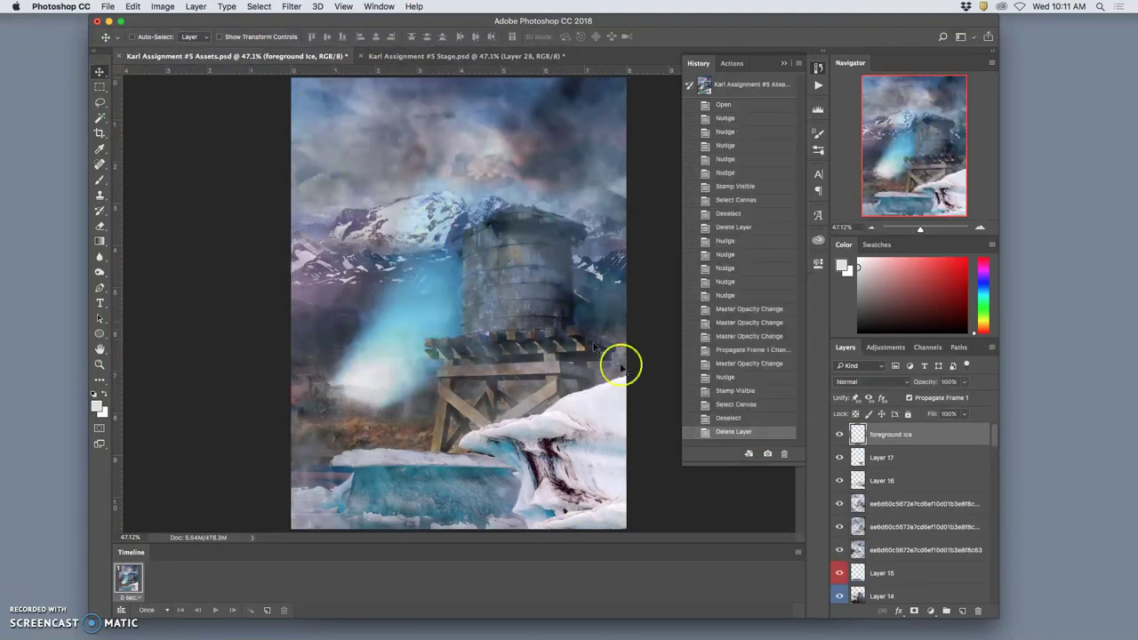
left_click(881, 459)
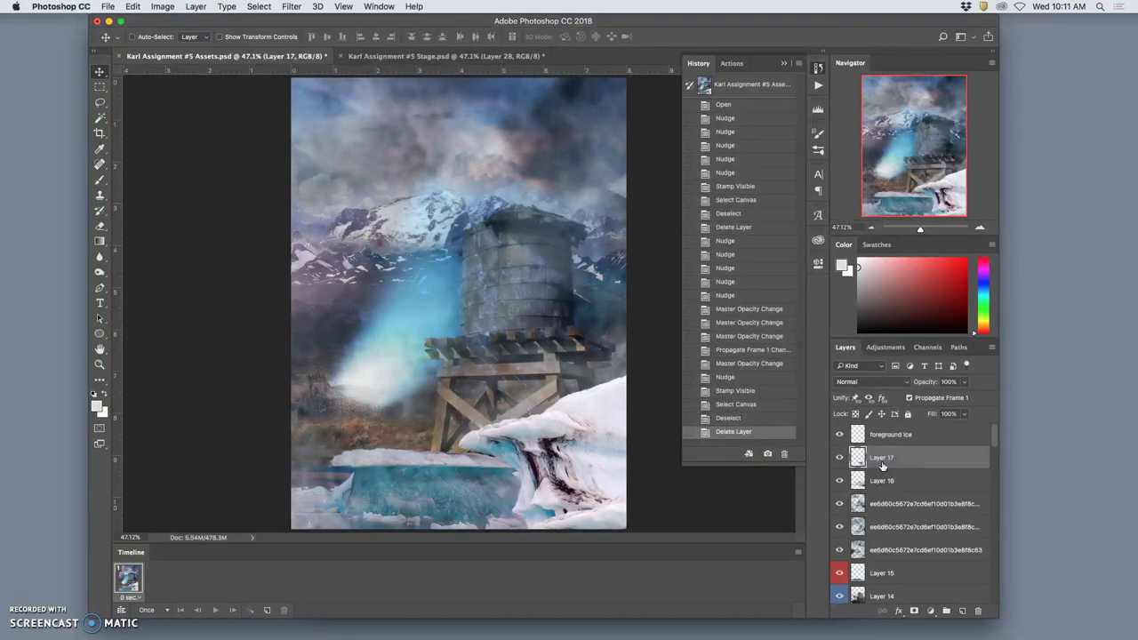
key("Down")
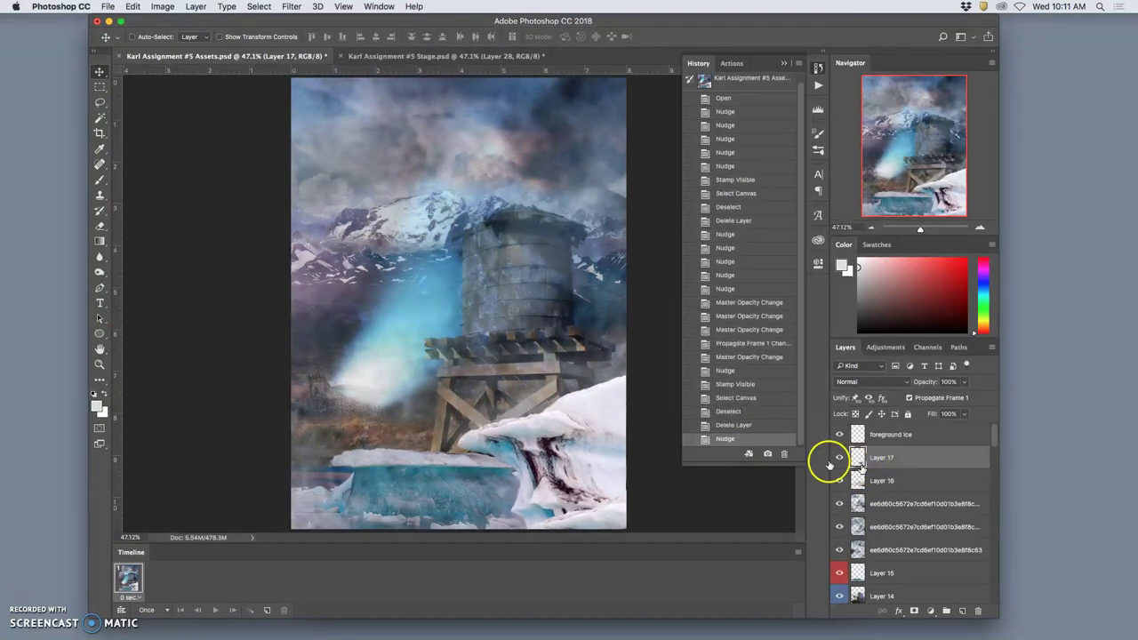
Flip between the Stage and Assets documents to compare the nudged frame
left_click(428, 57)
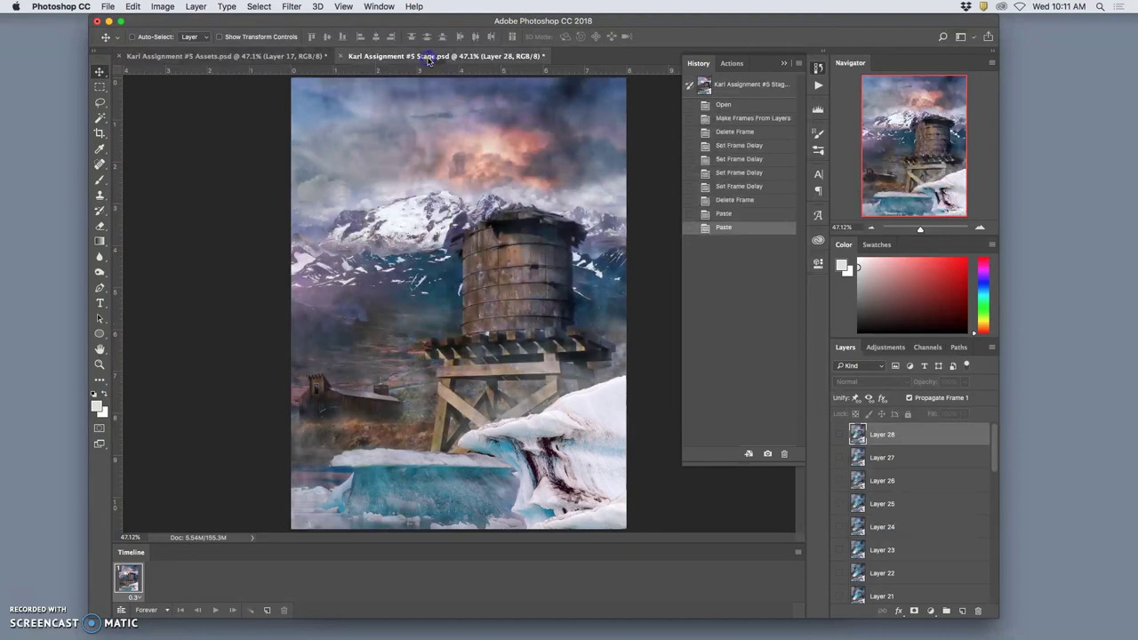
left_click(300, 57)
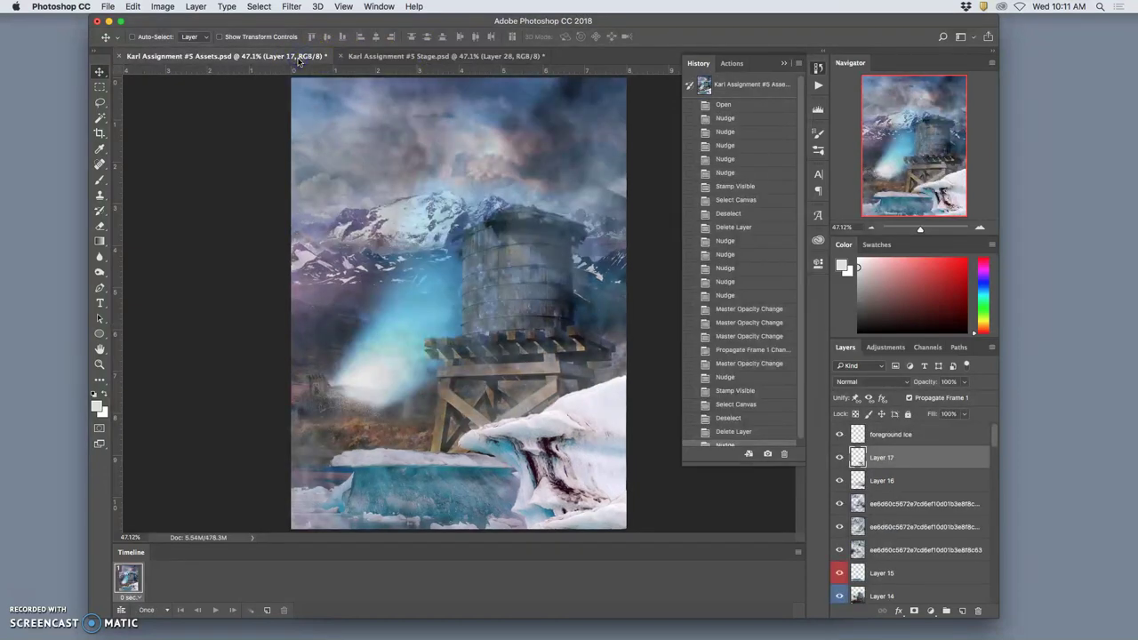
left_click(496, 57)
scroll(880, 574, "down", 10)
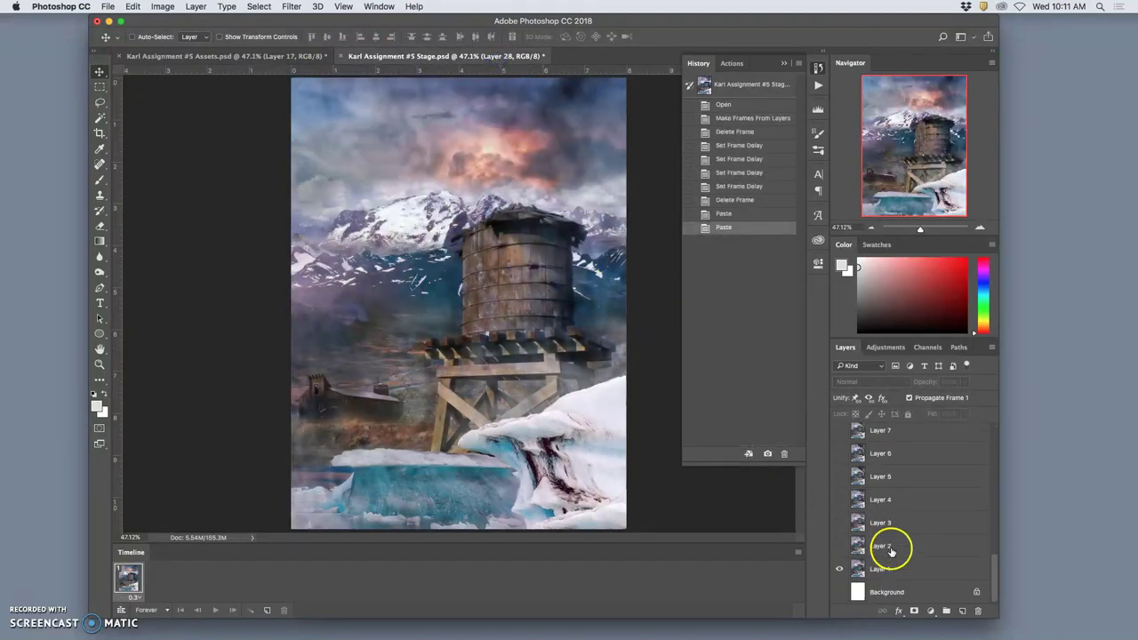
Hide the shaking background layer and lower Empty Church copy 2's opacity to 36%
left_click(290, 60)
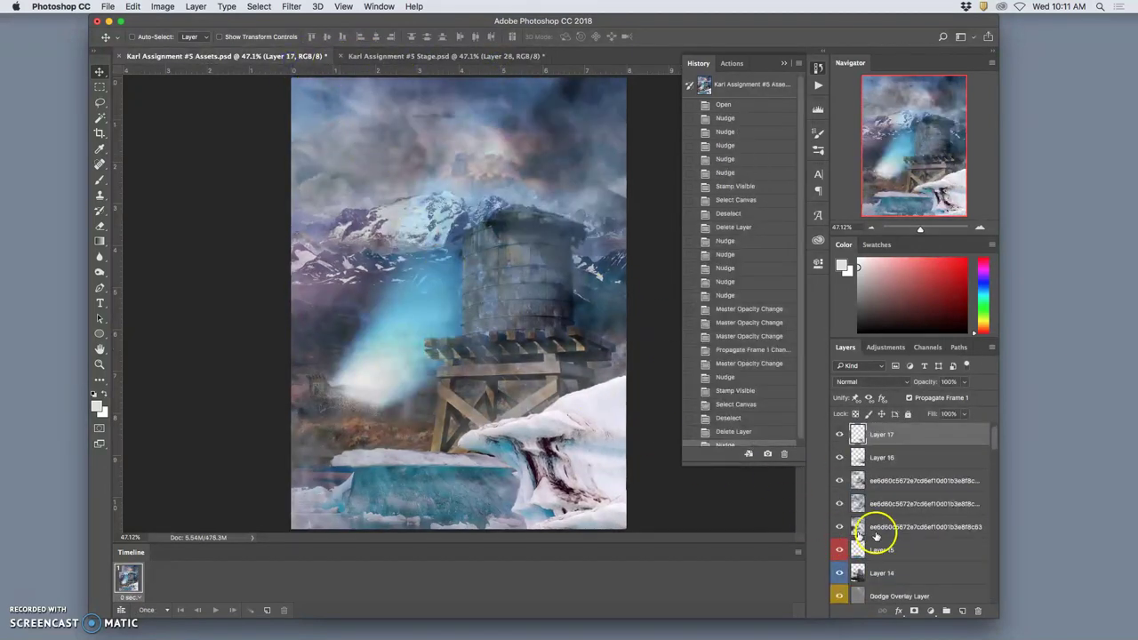
scroll(884, 526, "up", 1)
left_click(838, 570)
scroll(880, 534, "up", 3)
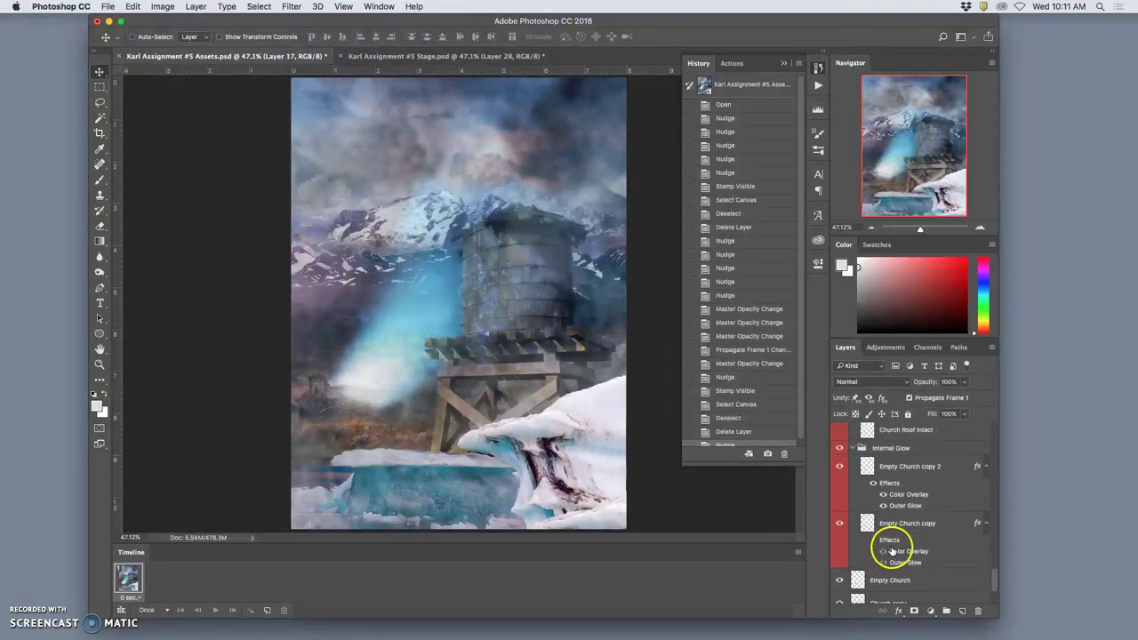
left_click(839, 467)
left_click(840, 468)
left_click(905, 471)
mouse_move(964, 382)
left_mouse_down()
mouse_move(960, 394)
mouse_move(964, 384)
left_mouse_up()
left_click(949, 396)
Check the Tractor Beam layer's visibility and lower its opacity
scroll(920, 489, "up", 5)
scroll(920, 495, "up", 8)
scroll(920, 496, "up", 3)
left_click(876, 469)
scroll(878, 468, "up", 2)
left_click(839, 549)
left_click(839, 549)
left_click(889, 548)
left_click(964, 382)
mouse_move(944, 395)
left_mouse_down()
mouse_move(961, 394)
mouse_move(945, 398)
left_mouse_up()
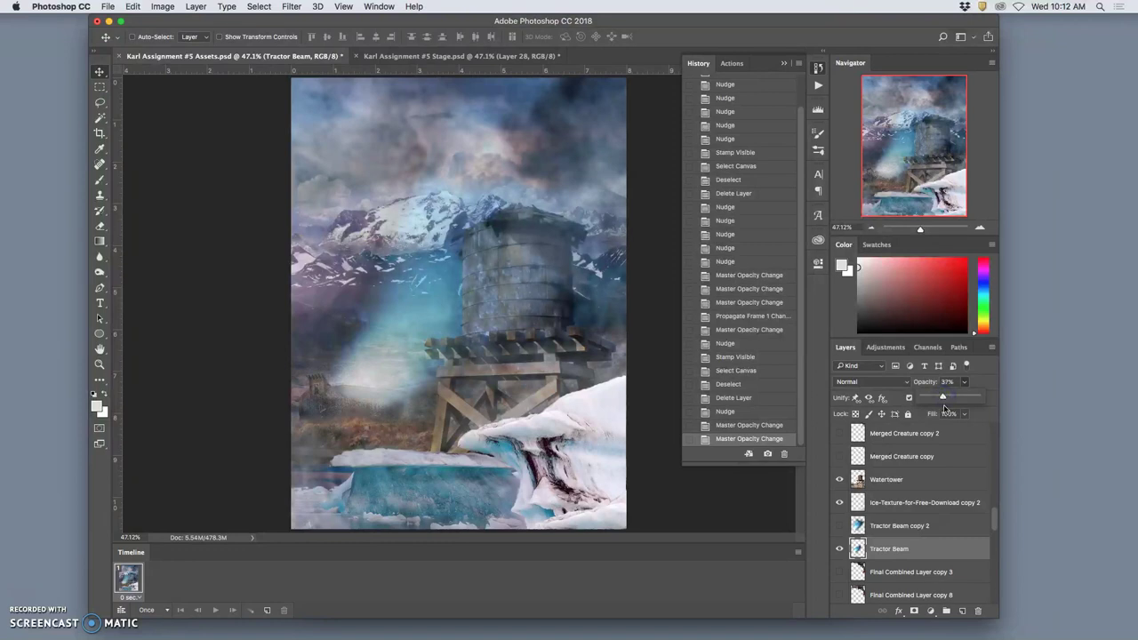
Set Empty Church copy 3 to 29% opacity and hide Church Roof copy 3 so copy 2 shows
scroll(916, 494, "down", 5)
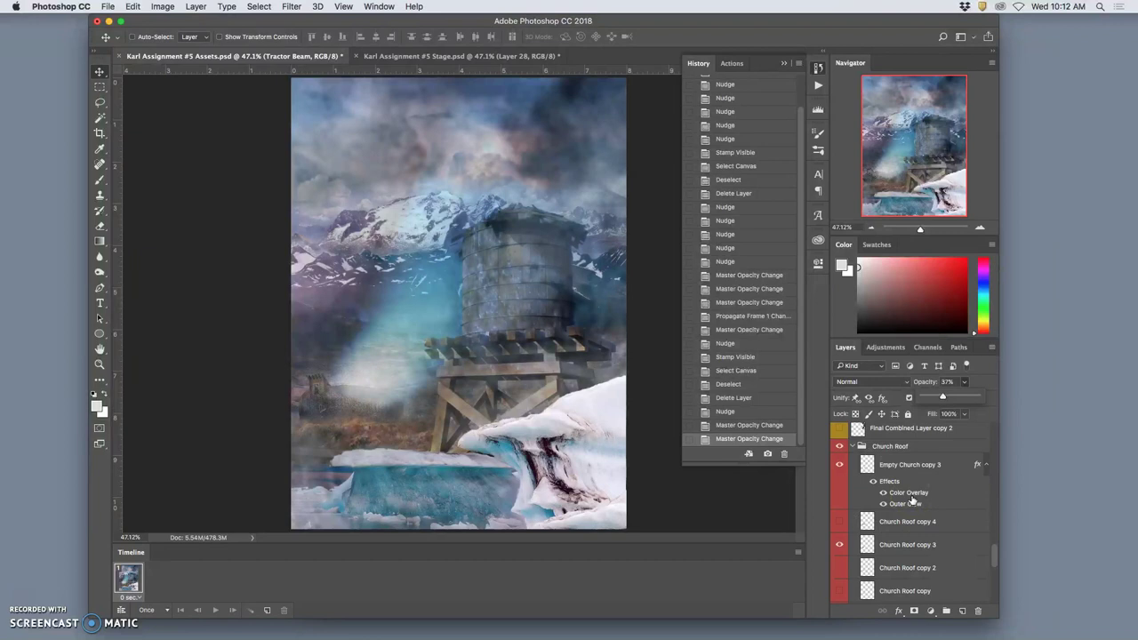
left_click(839, 524)
left_click(839, 523)
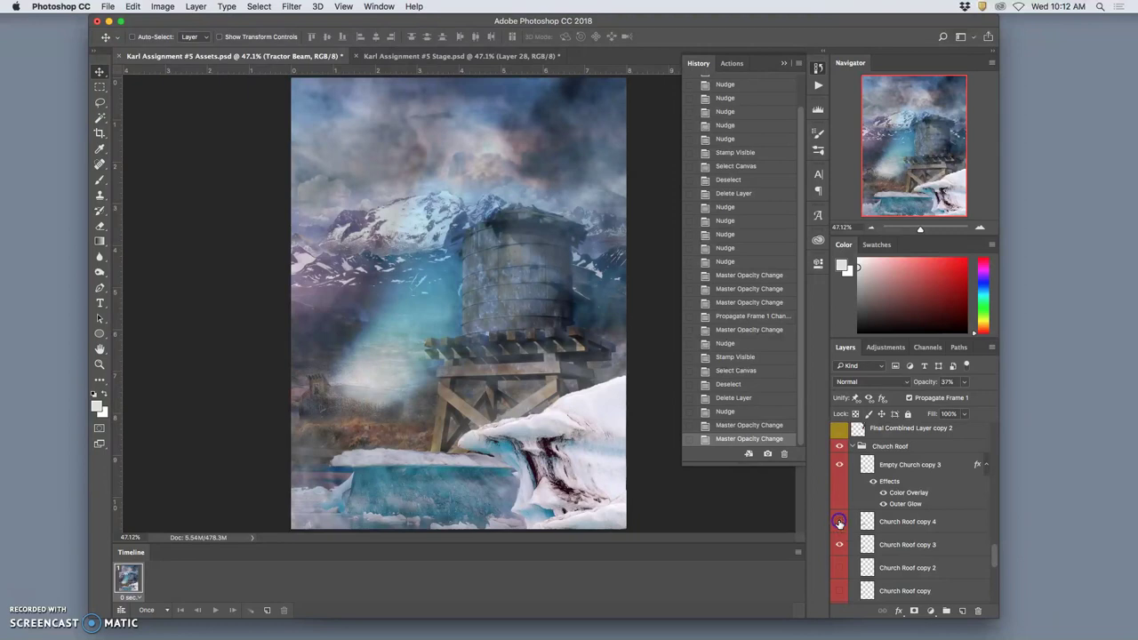
left_click(840, 464)
left_click(911, 464)
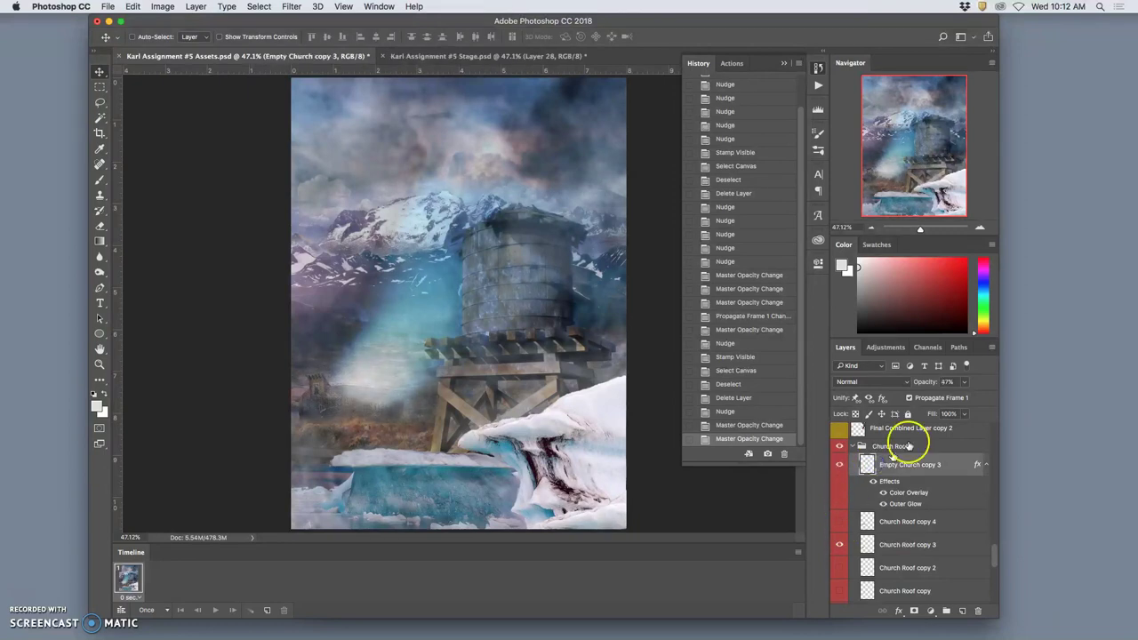
left_click(964, 382)
left_click_drag(952, 396, 951, 397)
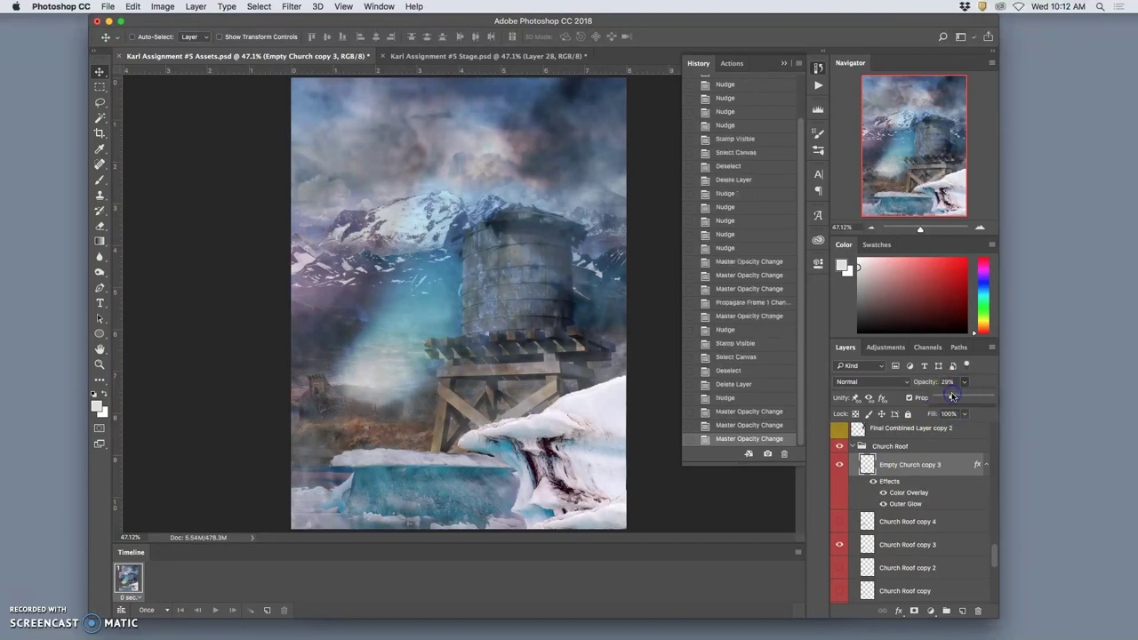
left_click(905, 544)
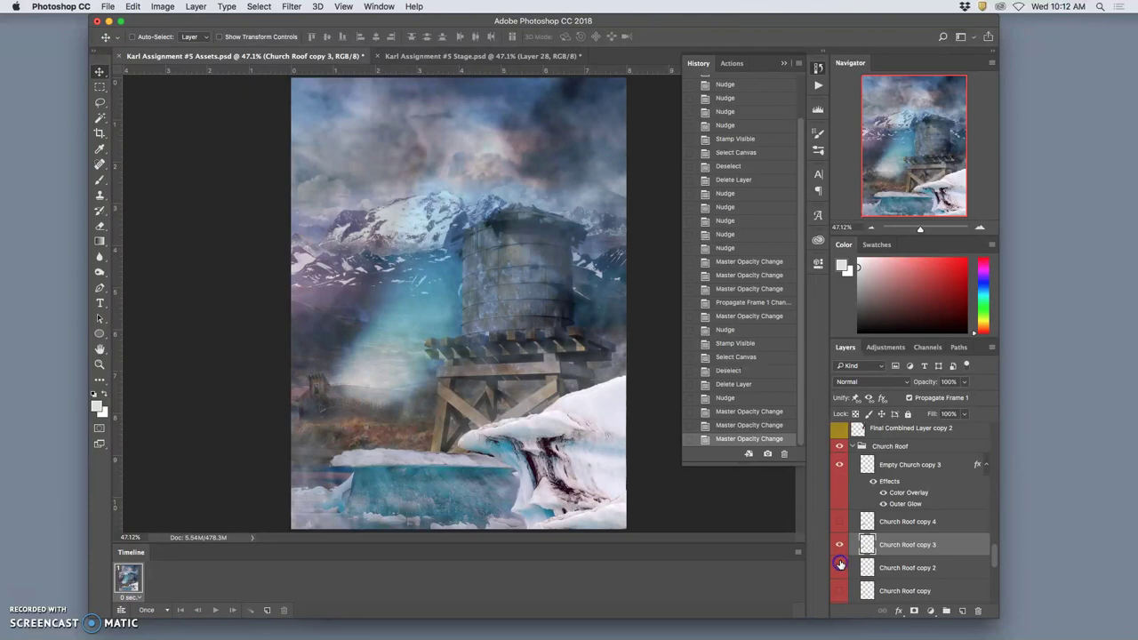
left_click(839, 546)
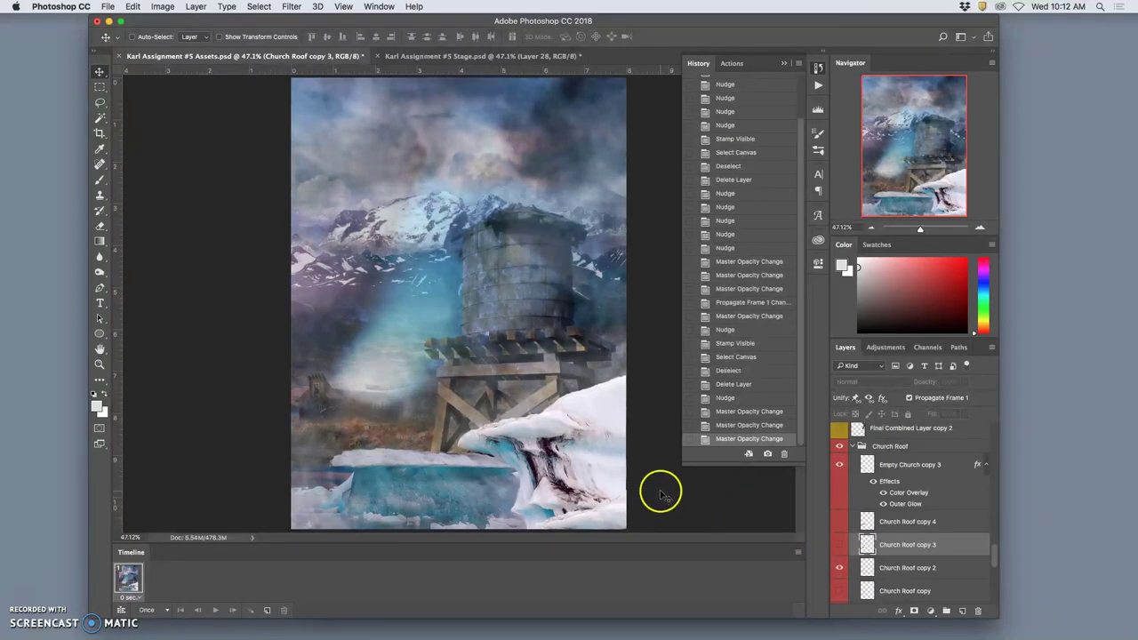
left_click(460, 56)
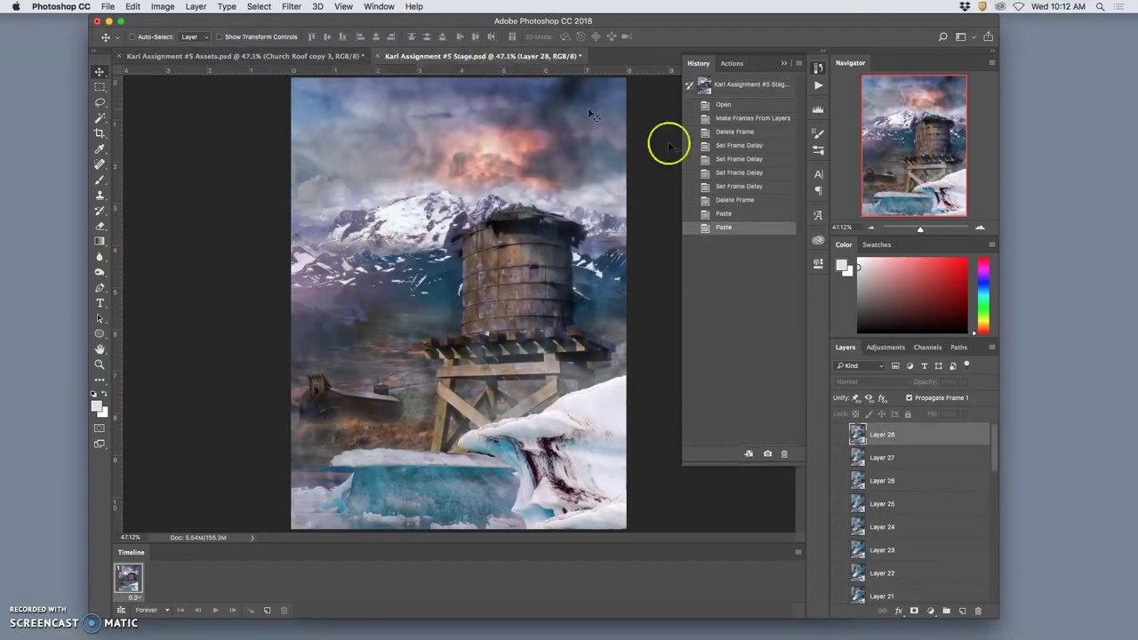
Show Layer 28 in Stage and compare it against the Assets document
left_click(839, 434)
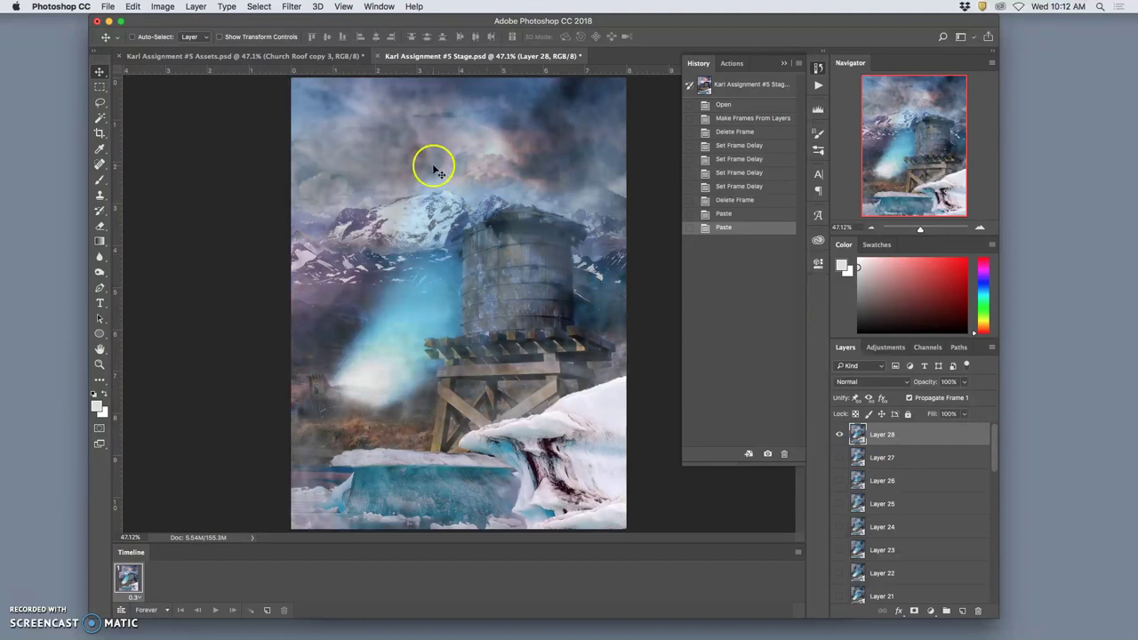
left_click(294, 58)
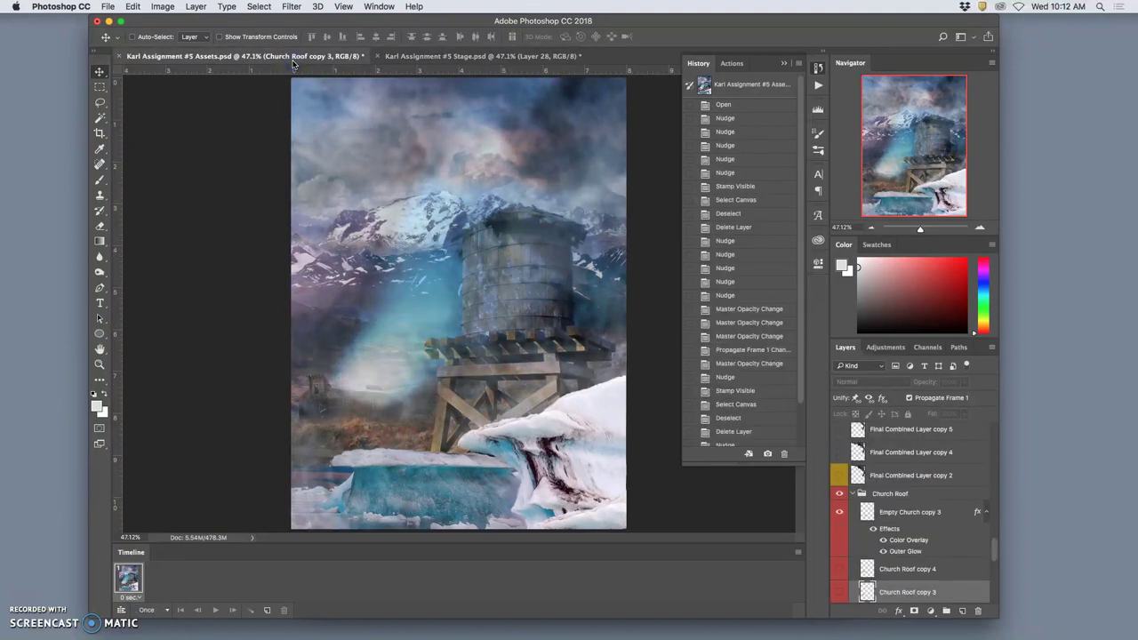
left_click(425, 56)
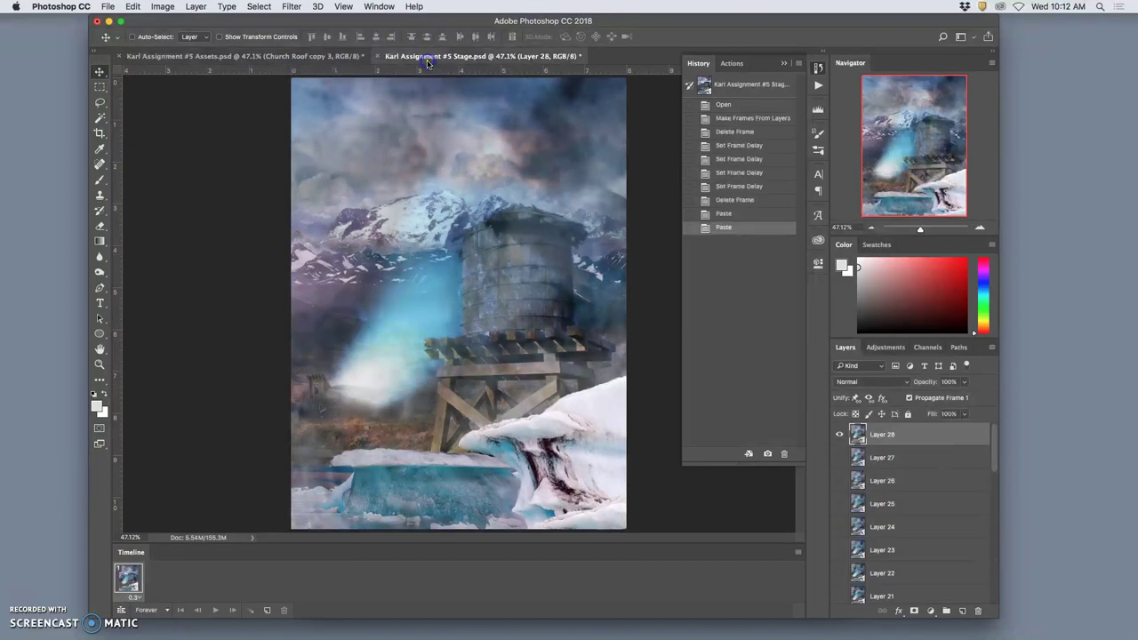
left_click(322, 59)
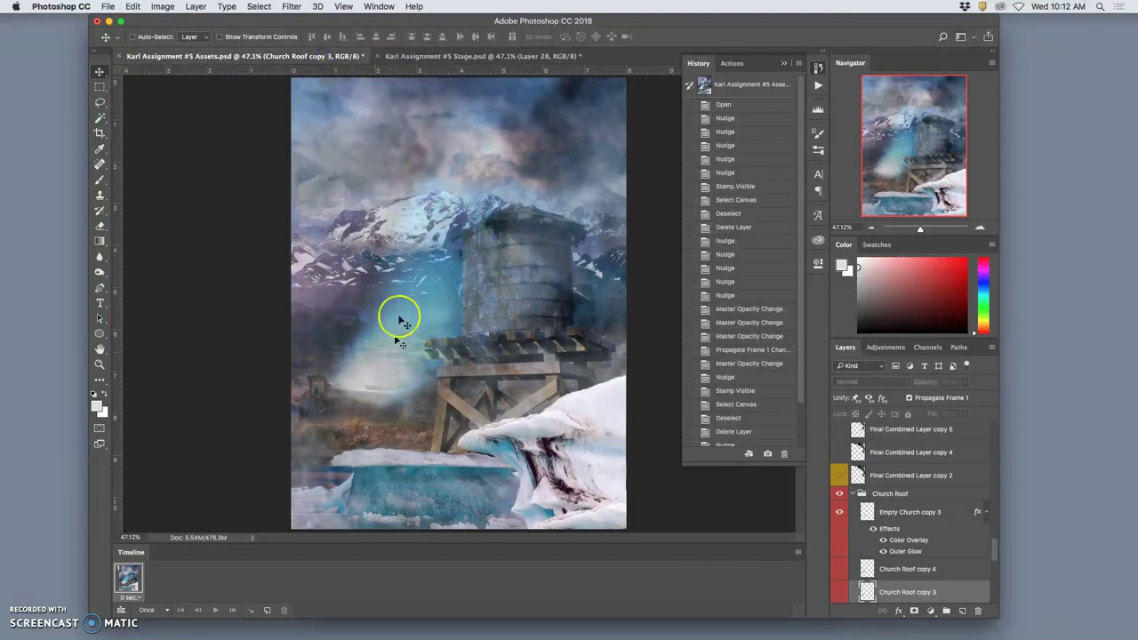
left_click(427, 57)
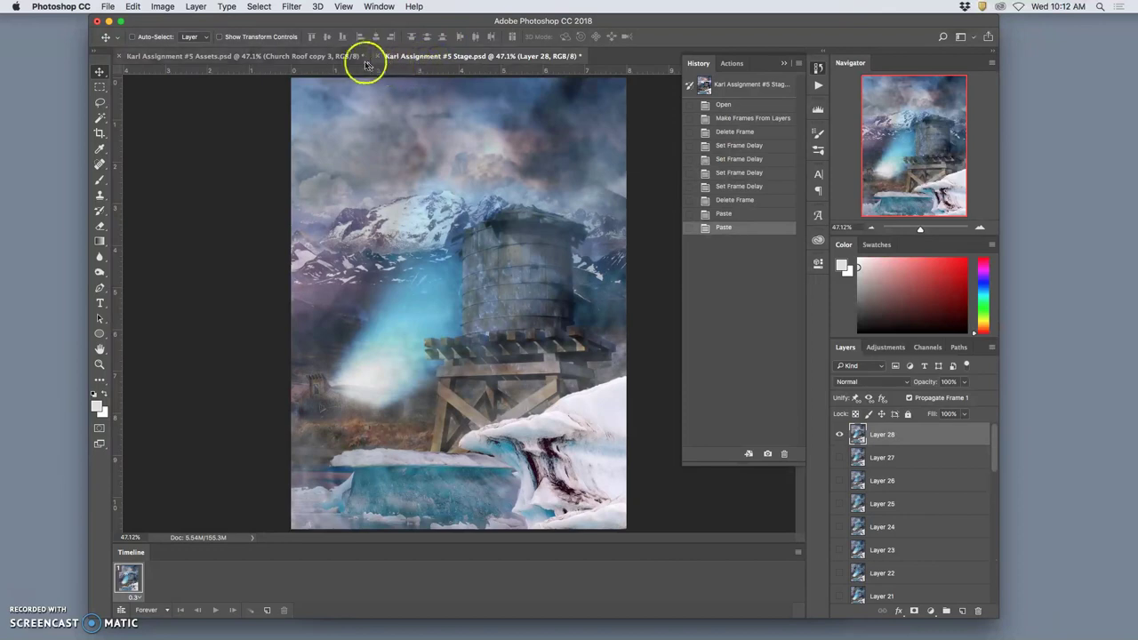
left_click(329, 59)
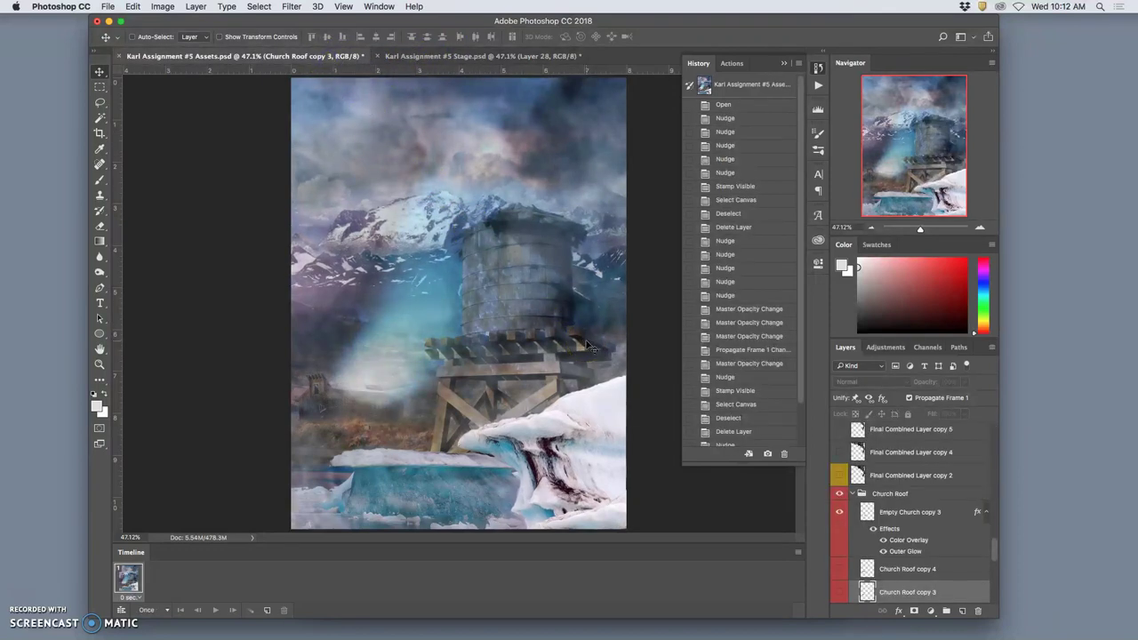
Zoom out and fit both the Assets and Stage canvases to the window
key("super+minus")
left_click(598, 344)
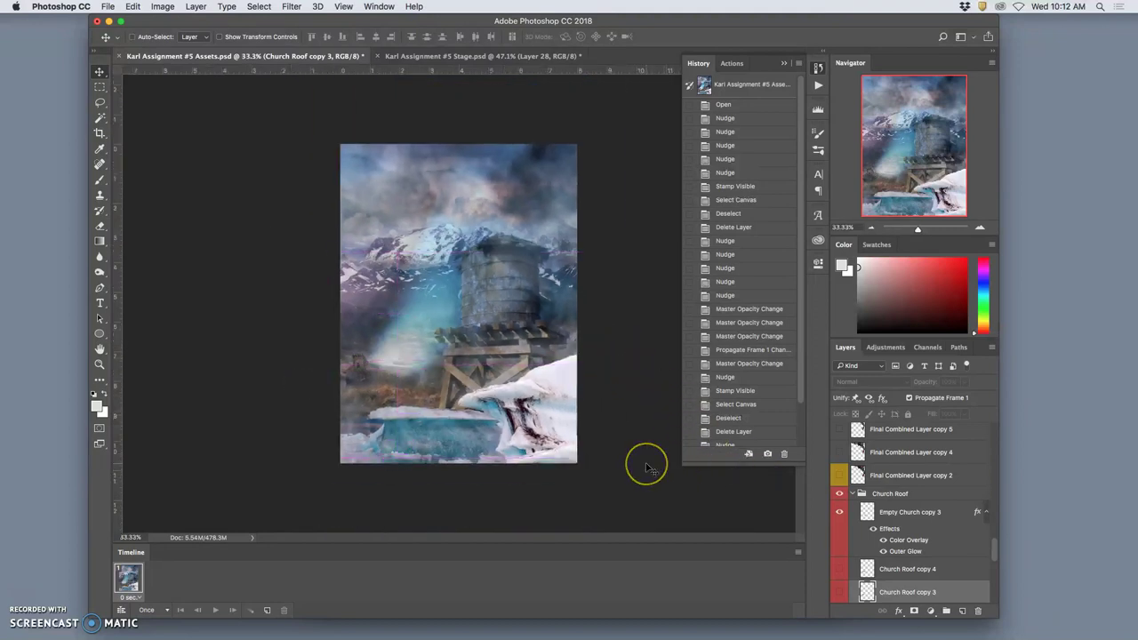
left_click(436, 56)
left_click(334, 56)
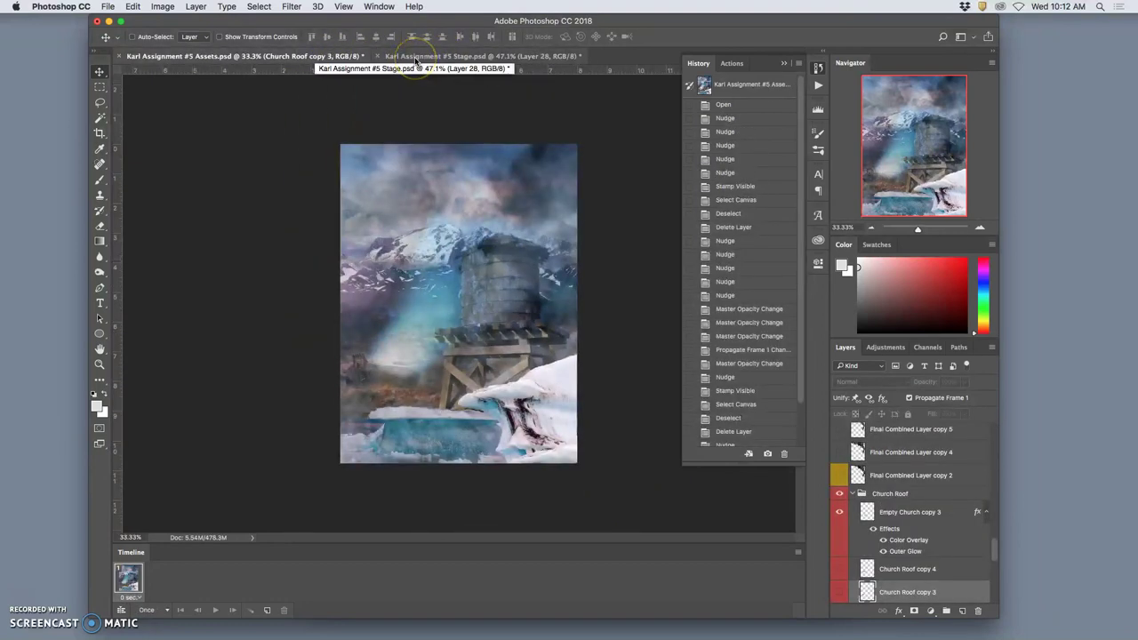
key("super+0")
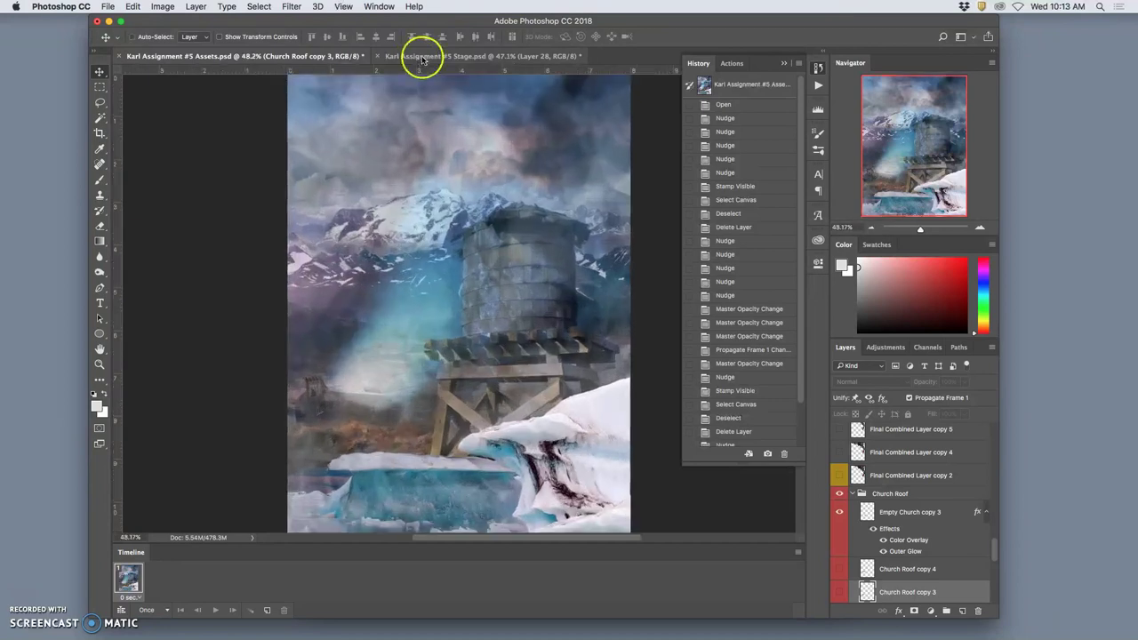
left_click(423, 56)
key("super+0")
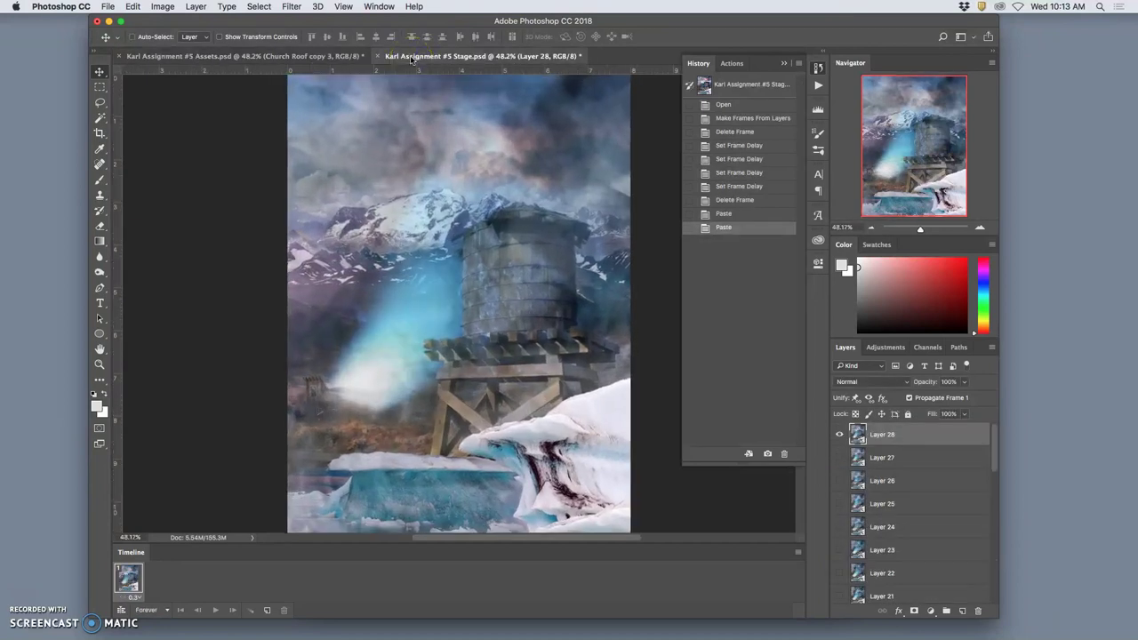
left_click(340, 56)
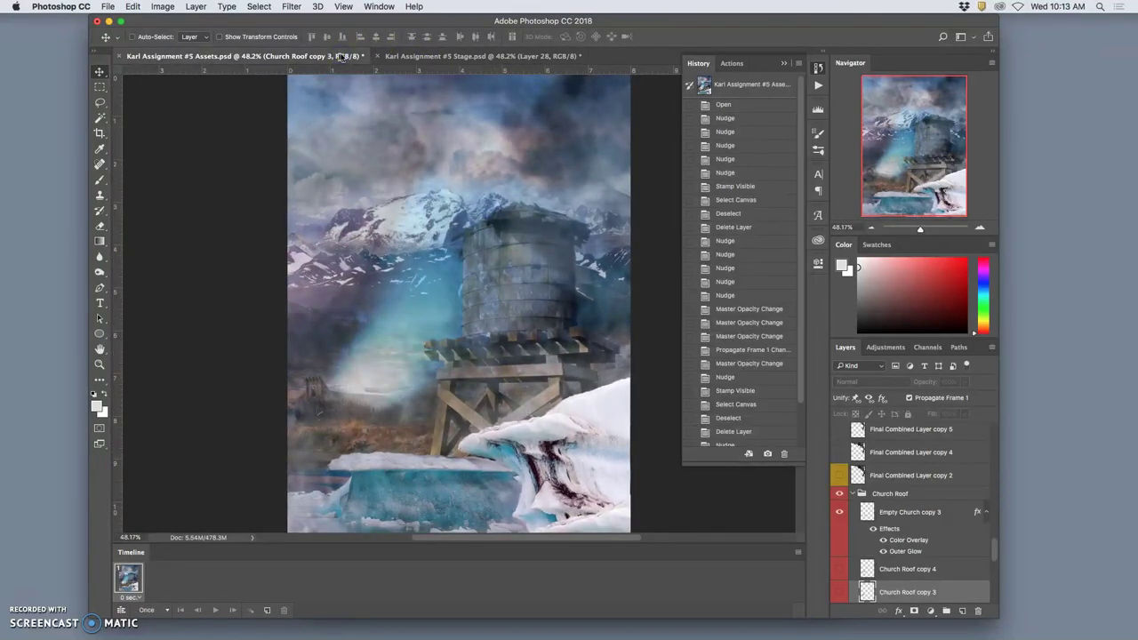
left_click(431, 55)
Dim the three long-named light-beam layers in Assets, one to 33% and another to 12%
left_click(348, 57)
scroll(896, 479, "up", 10)
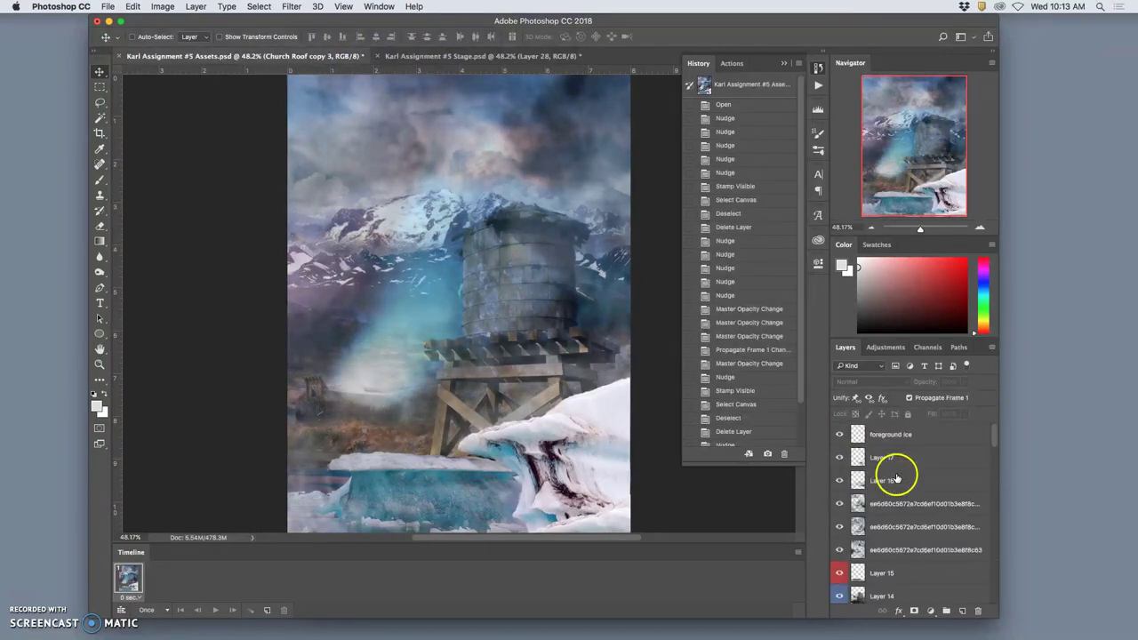
left_click(889, 503)
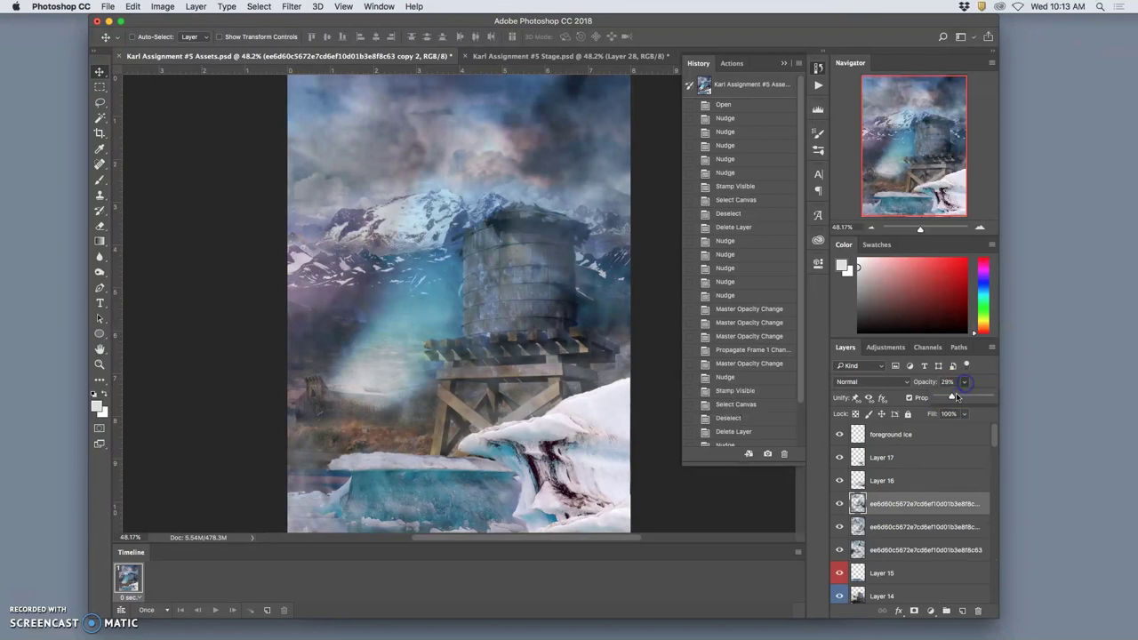
left_click_drag(957, 397, 953, 398)
left_click(907, 526)
left_click(964, 382)
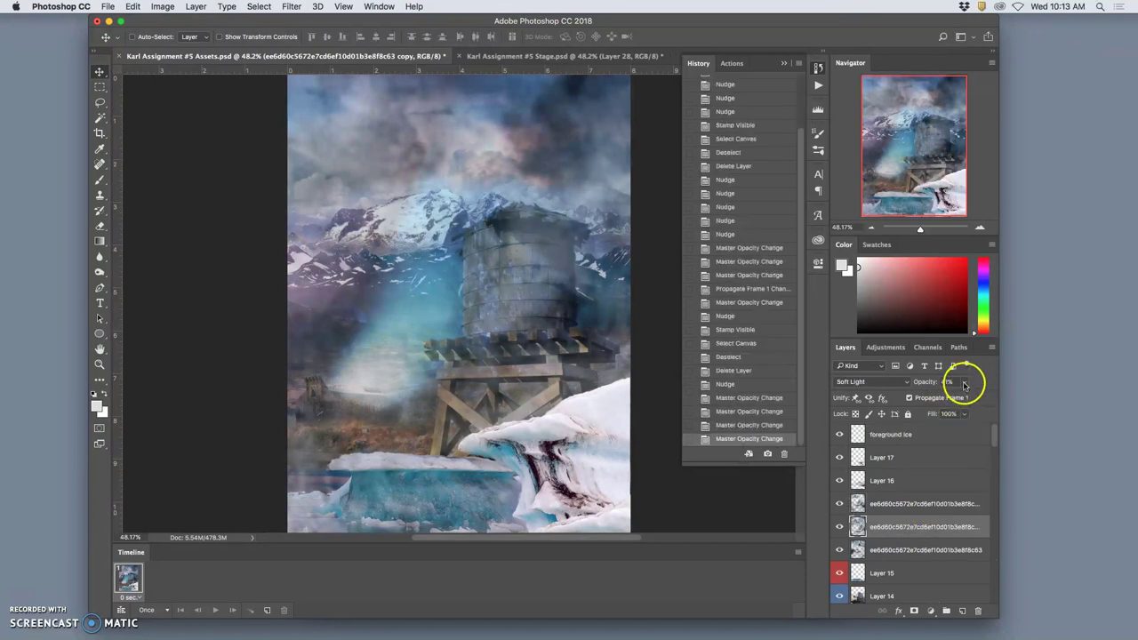
left_click(964, 382)
left_click_drag(956, 397, 945, 470)
left_click(917, 544)
left_click_drag(965, 382, 942, 394)
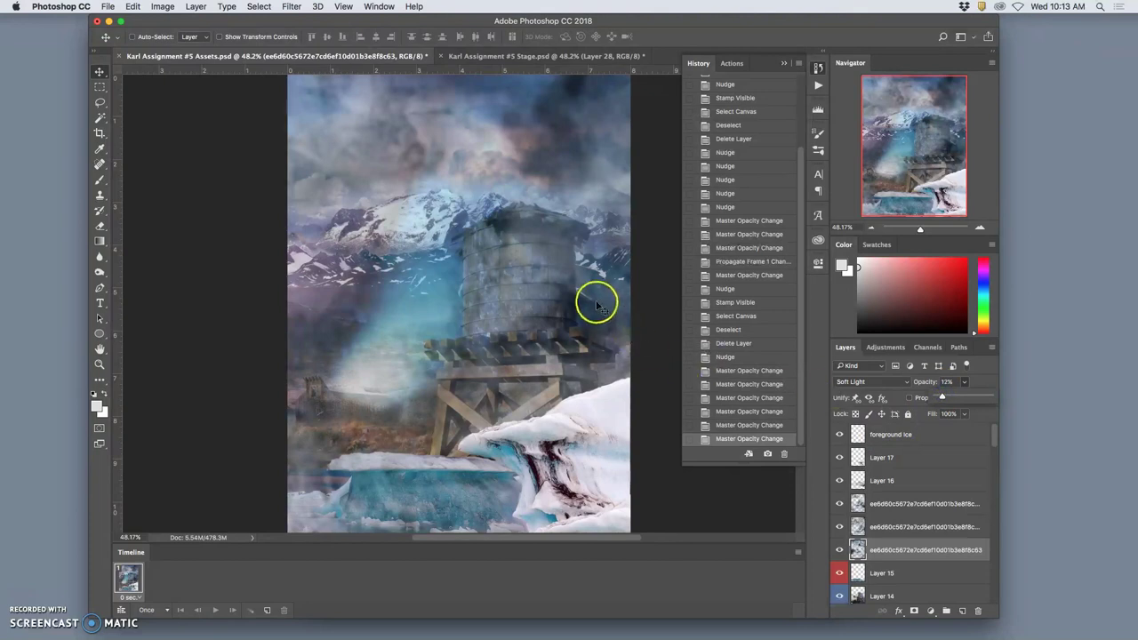
Stamp the visible Assets layers, select all, and paste into Stage as Layer 29
left_click(890, 435)
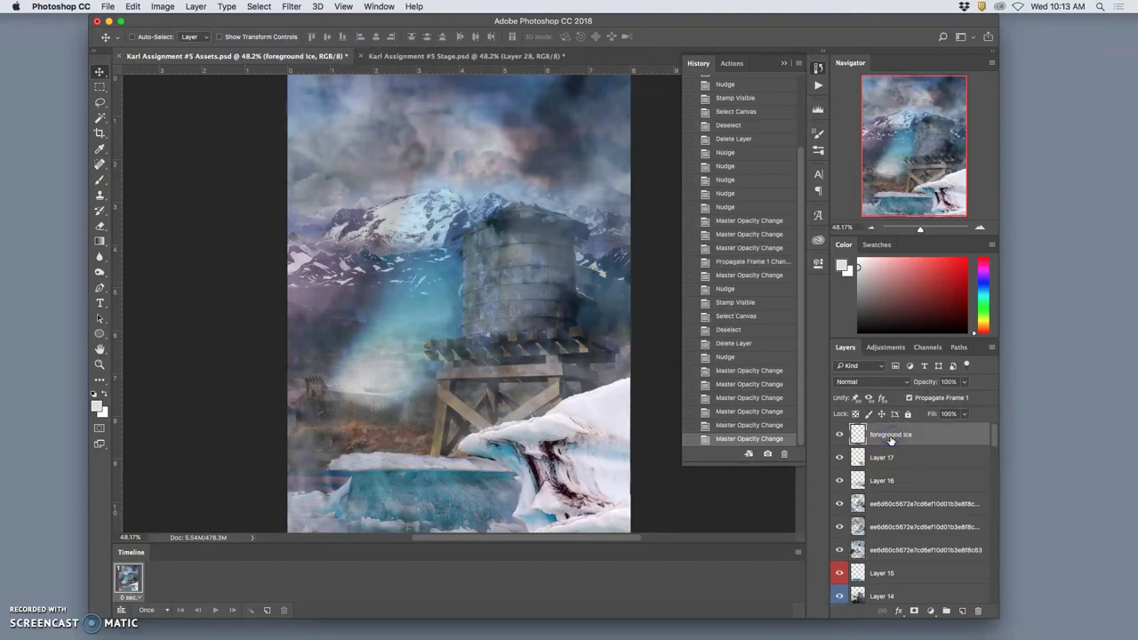
left_click(222, 57)
left_click(200, 7)
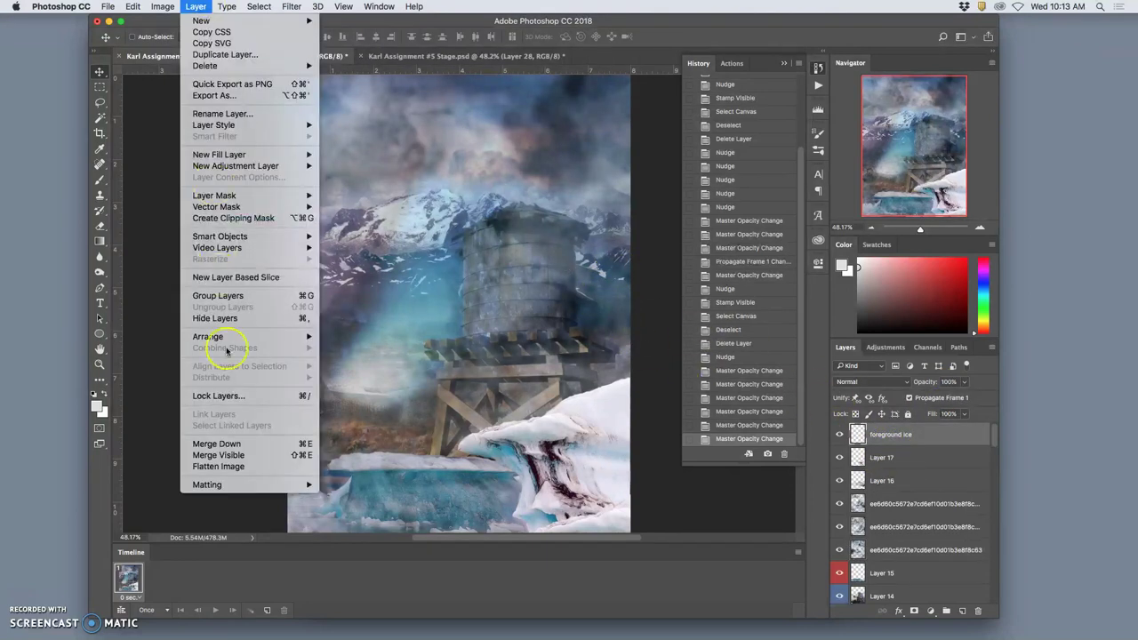
left_click(229, 460, "alt")
key("super+a")
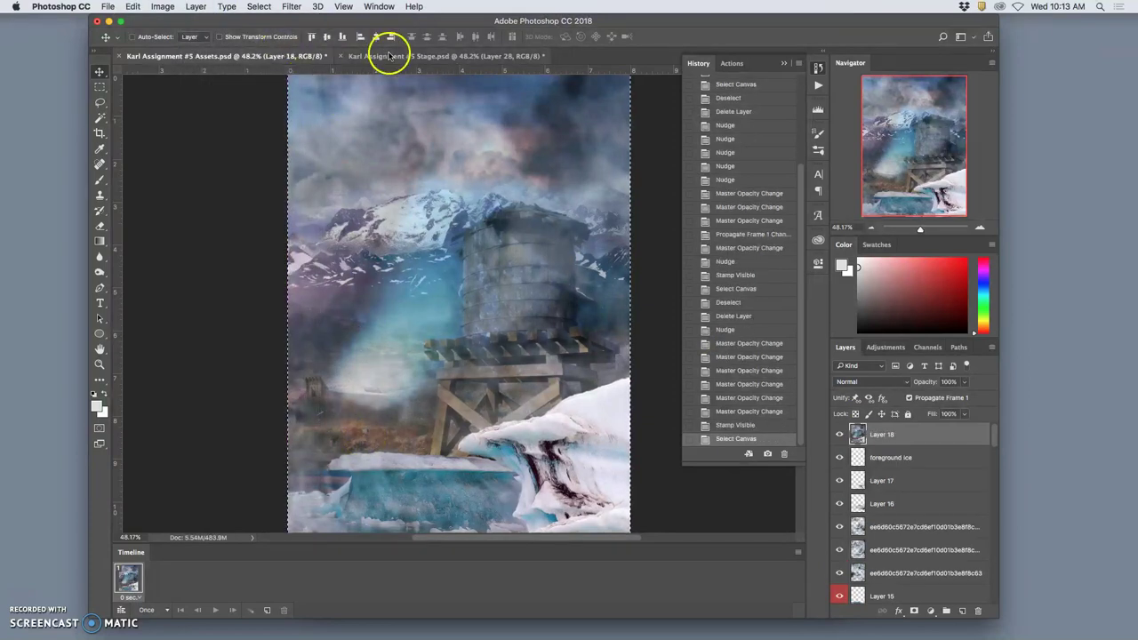
left_click(390, 55)
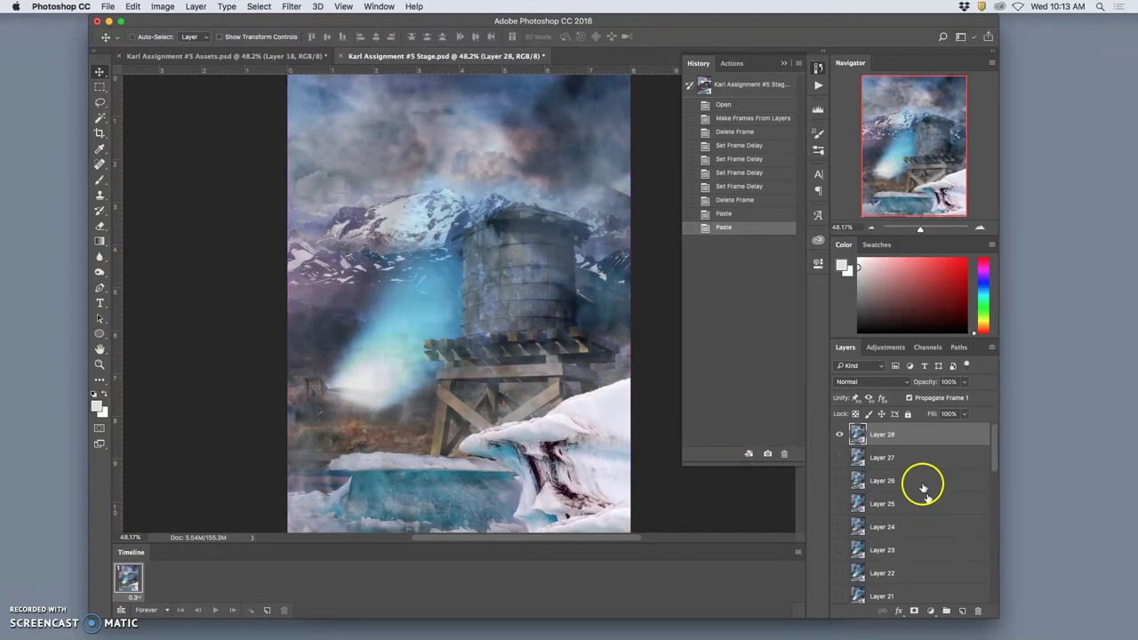
key("super+v")
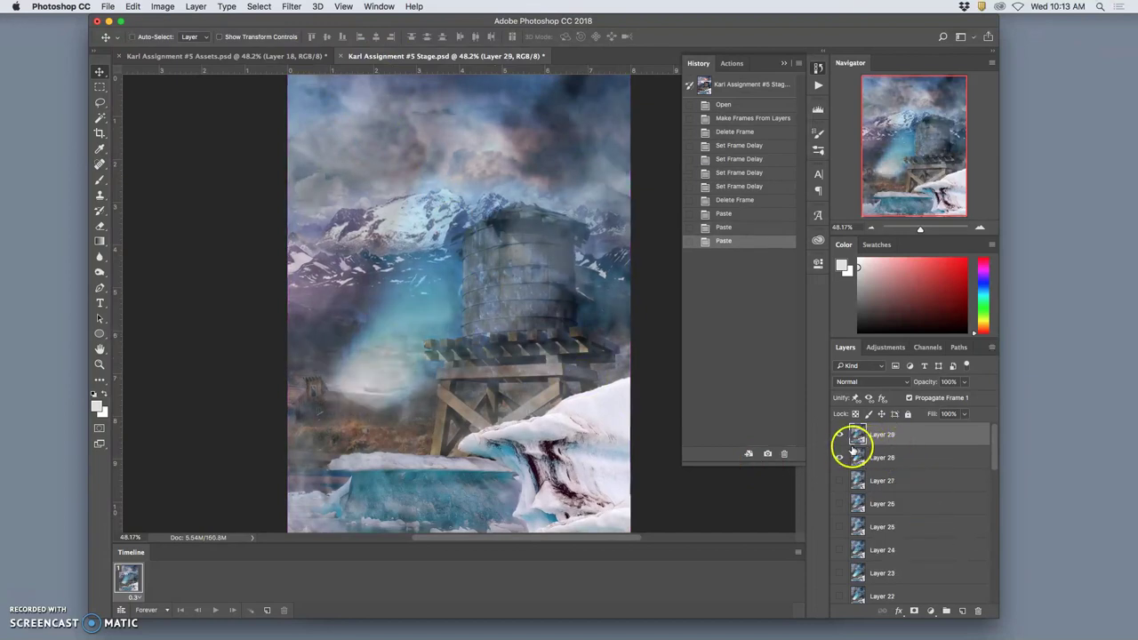
Toggle Layer 29 on and off to compare frames, zooming out, leaving it visible
left_click(840, 435)
left_click(840, 436)
left_click(840, 435)
left_click(840, 435)
left_click(840, 436)
left_click(840, 436)
key("super+minus")
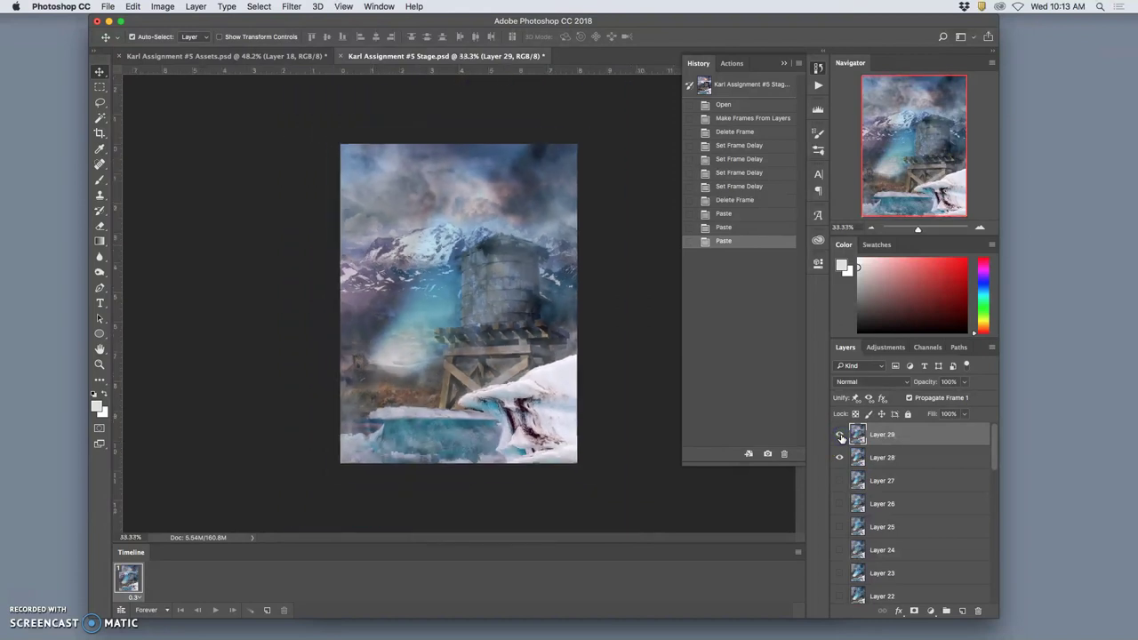
left_click(840, 436)
left_click(840, 435)
left_click(840, 436)
left_click(840, 436)
left_click(839, 435)
left_click(839, 434)
Save Stage.psd, then deselect and delete the merged Layer 18 in Assets, selecting Layer 17
key("super+s")
left_click(286, 57)
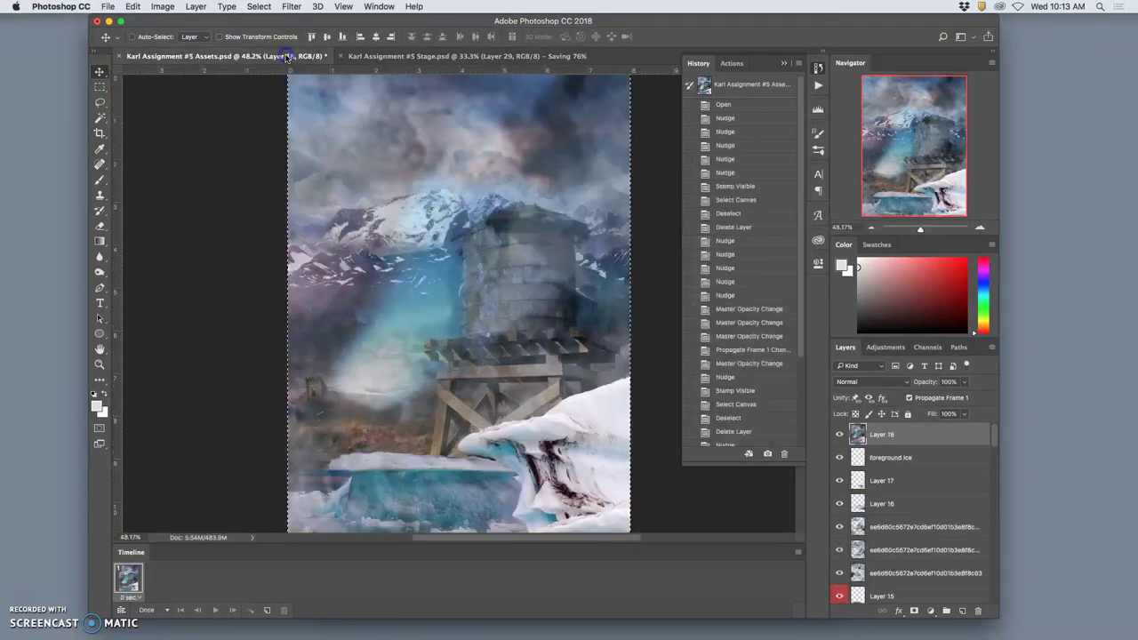
left_click(889, 503, "super")
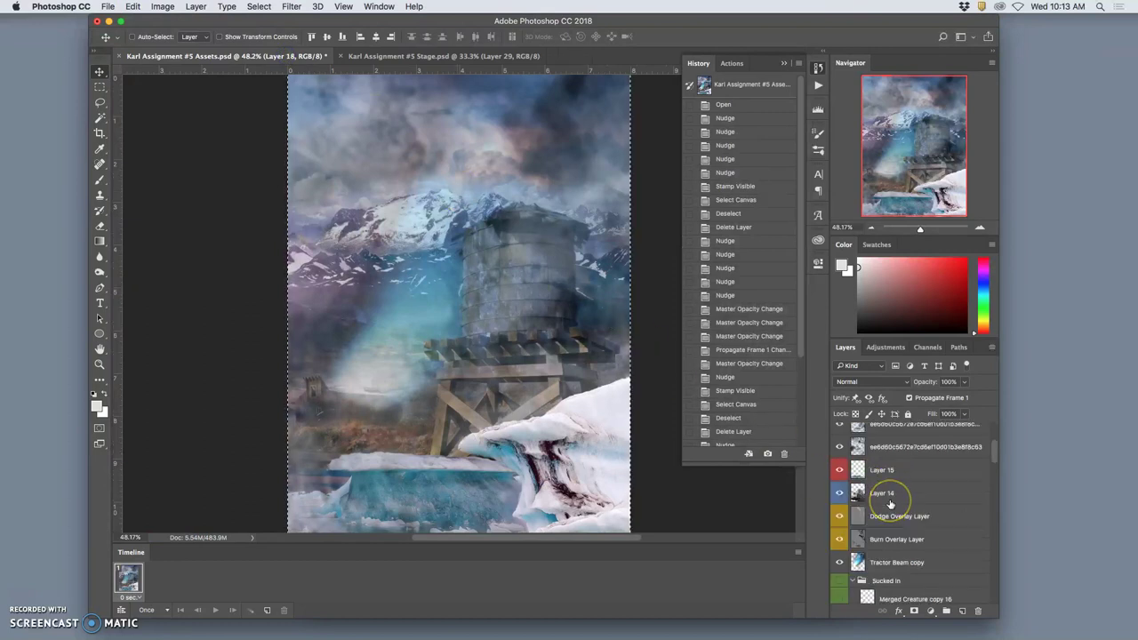
left_click(880, 437)
key("super+d")
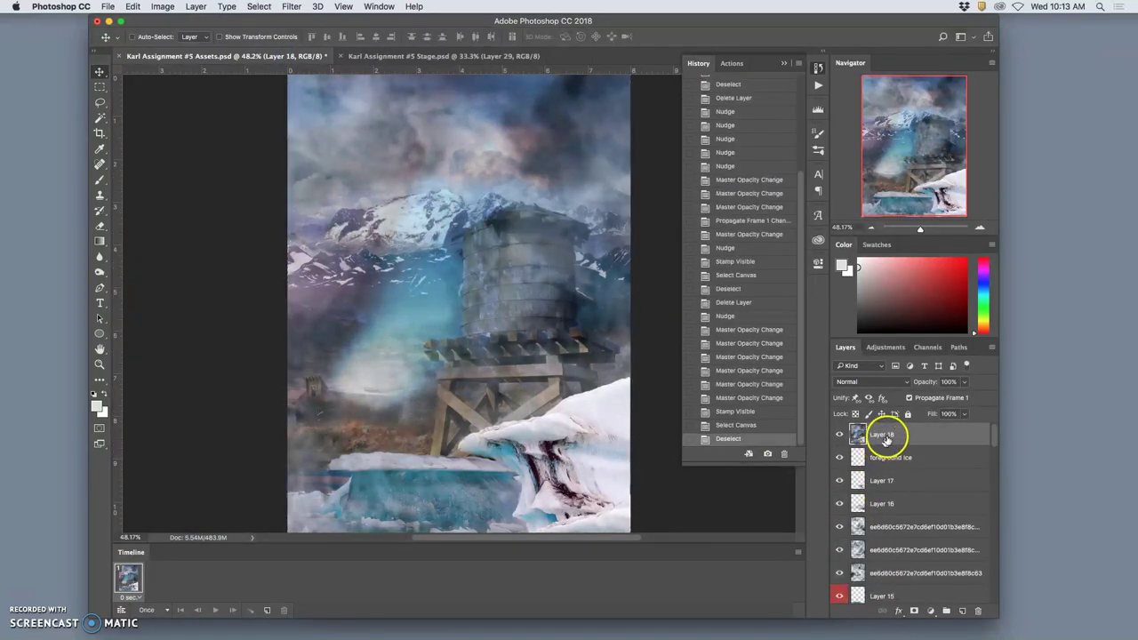
key("Delete")
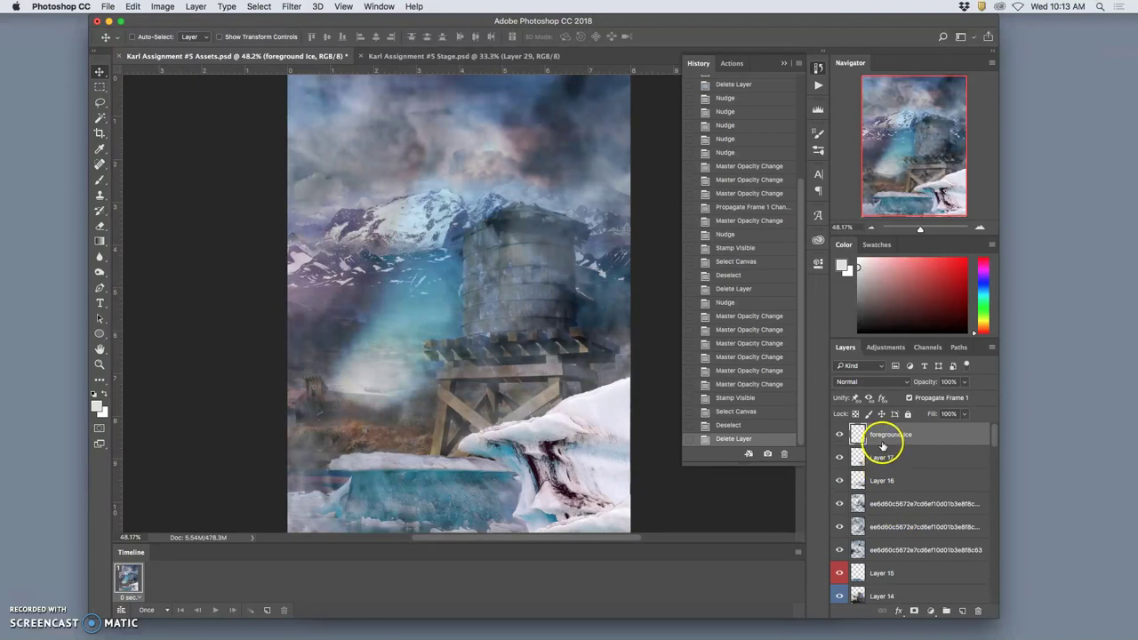
left_click(858, 457)
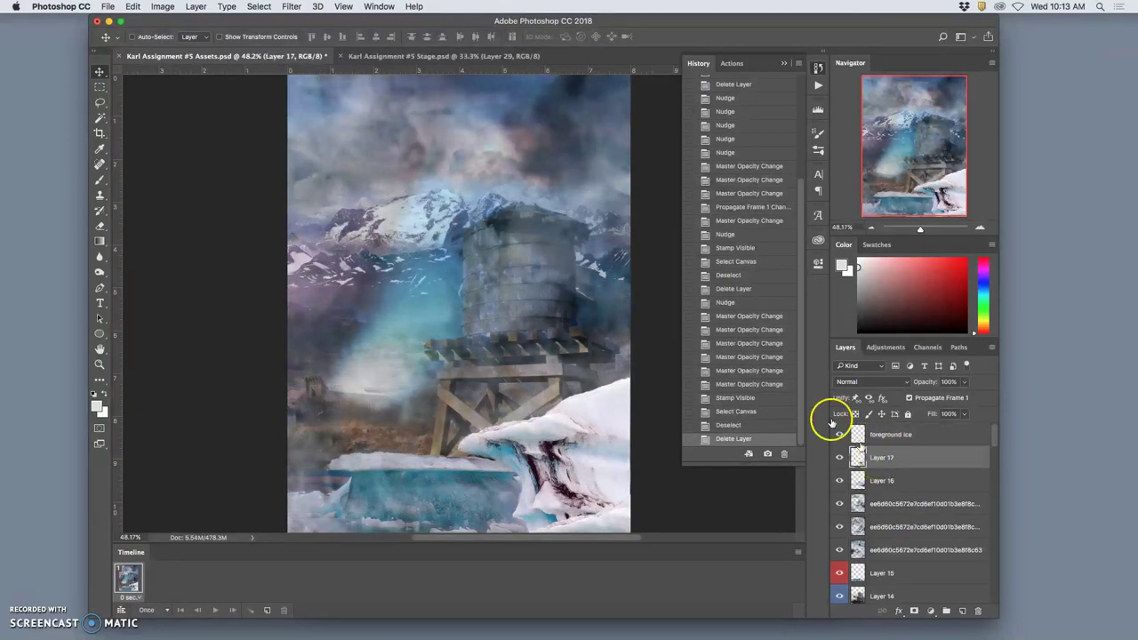
Compare frames by toggling Layer 29 in Stage, ending back in the Assets file
left_click(459, 56)
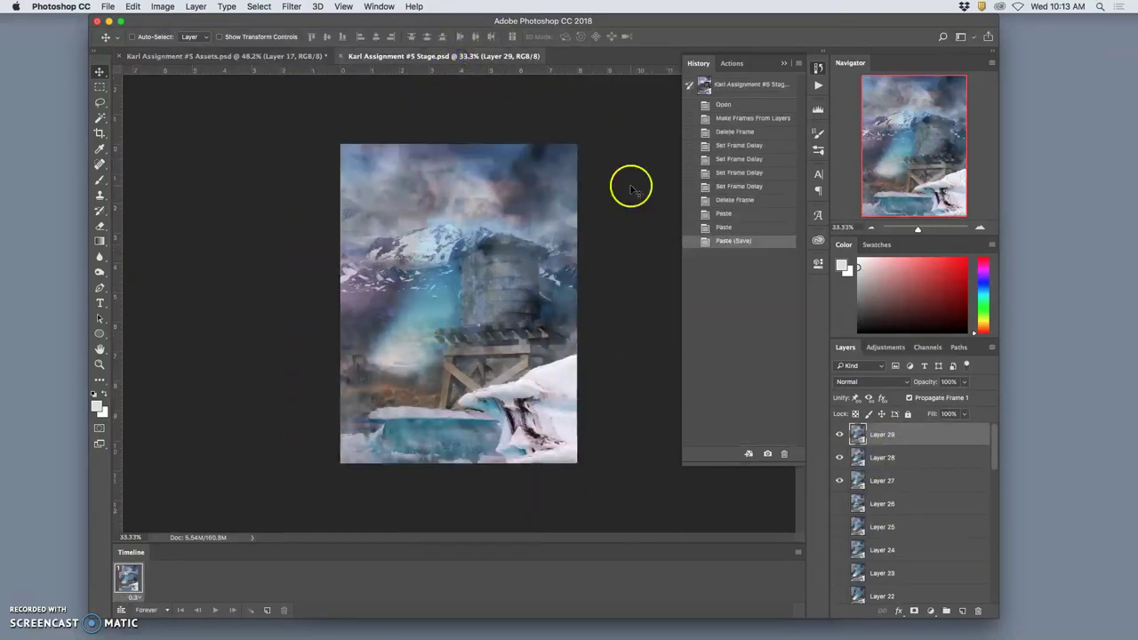
left_click(839, 433)
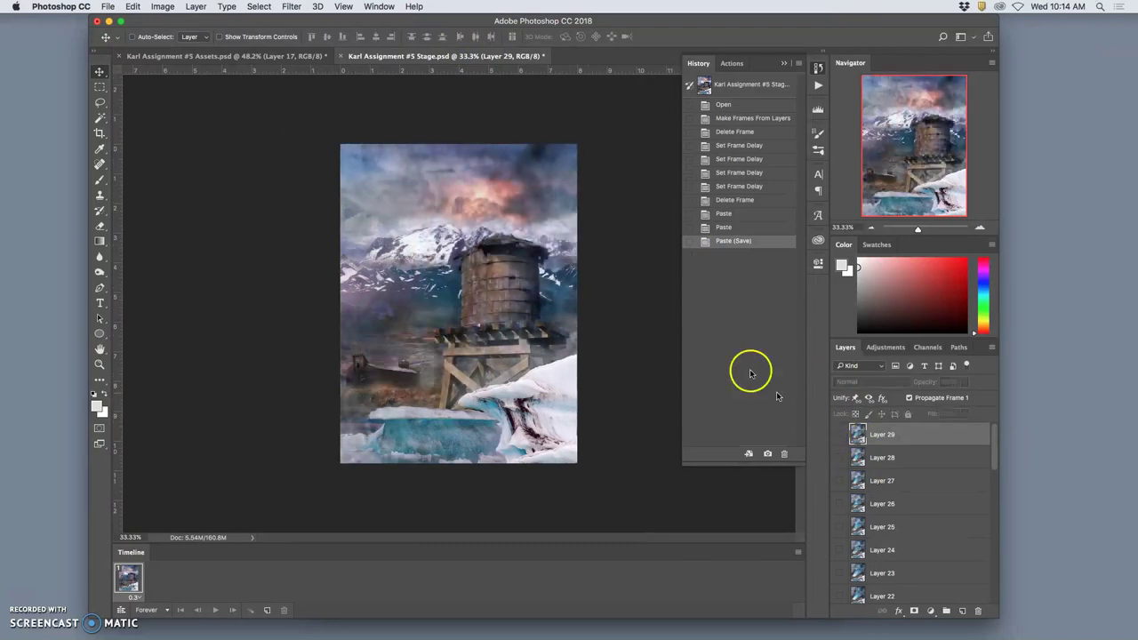
left_click(295, 57)
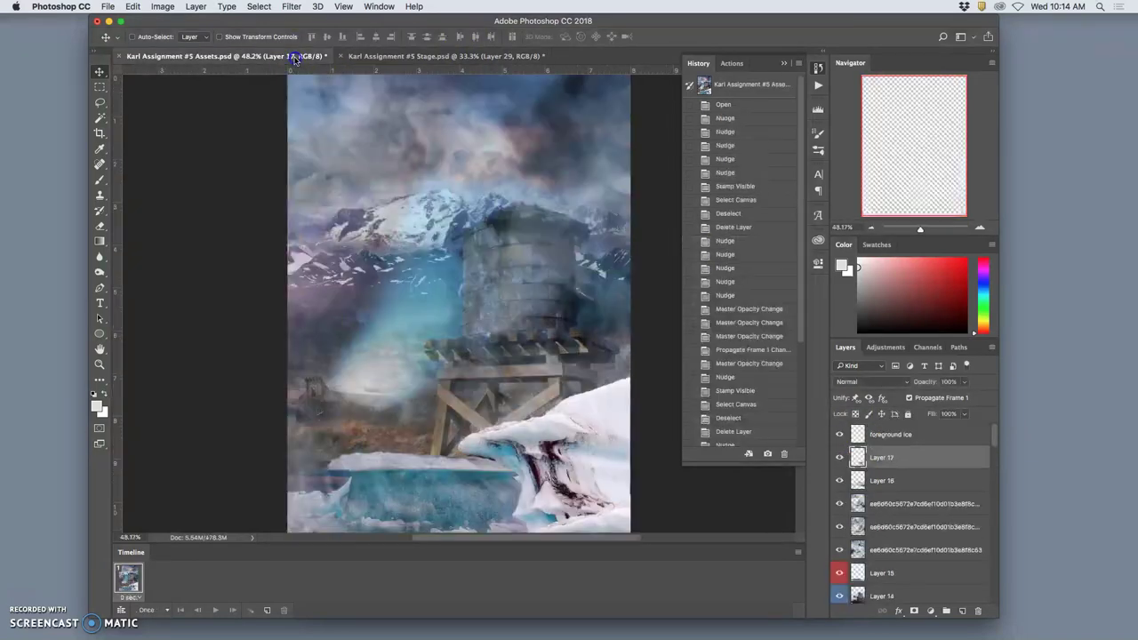
left_click(419, 57)
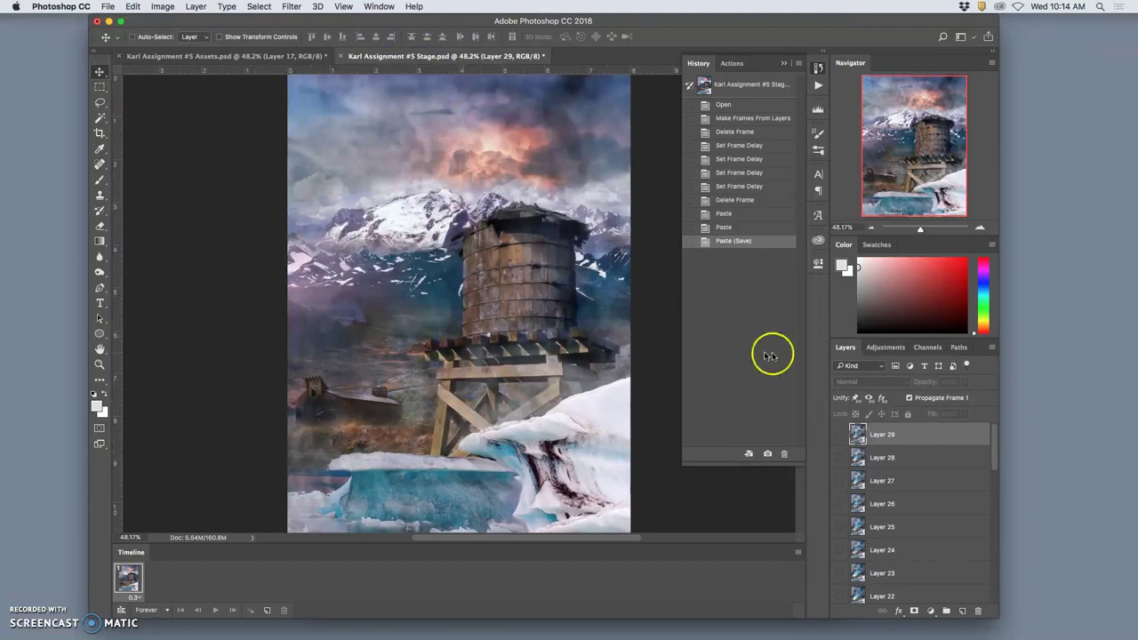
left_click(841, 434)
left_click(841, 435)
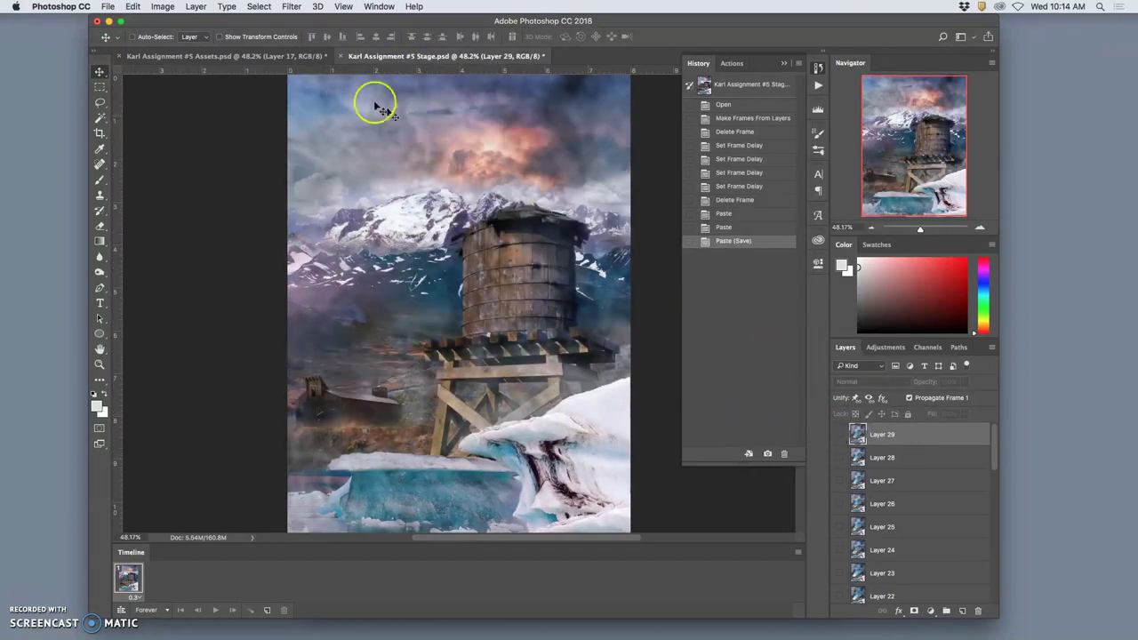
left_click(275, 54)
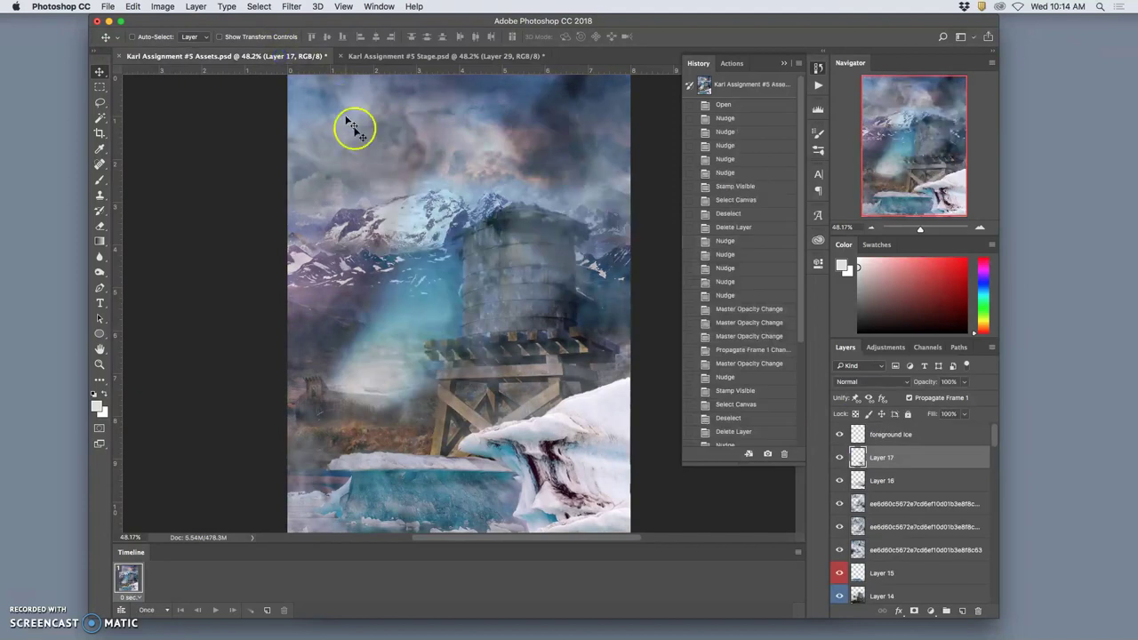
Set the first beam layer's opacity to 27% and dim the second Soft Light beam to 22%
left_click(890, 503)
left_click(965, 383)
left_click_drag(950, 397, 951, 397)
left_click(919, 524)
left_click(966, 382)
left_click_drag(952, 398, 938, 397)
left_click(916, 549)
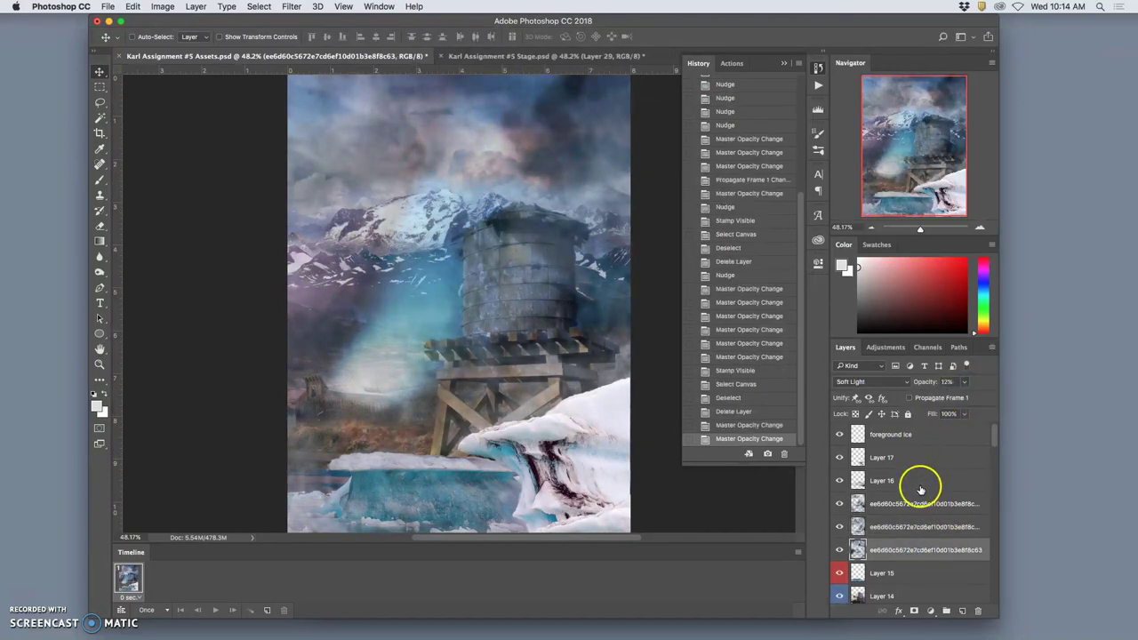
Nudge Layer 15 up with the arrow key, then undo the shift
scroll(889, 562, "down", 4)
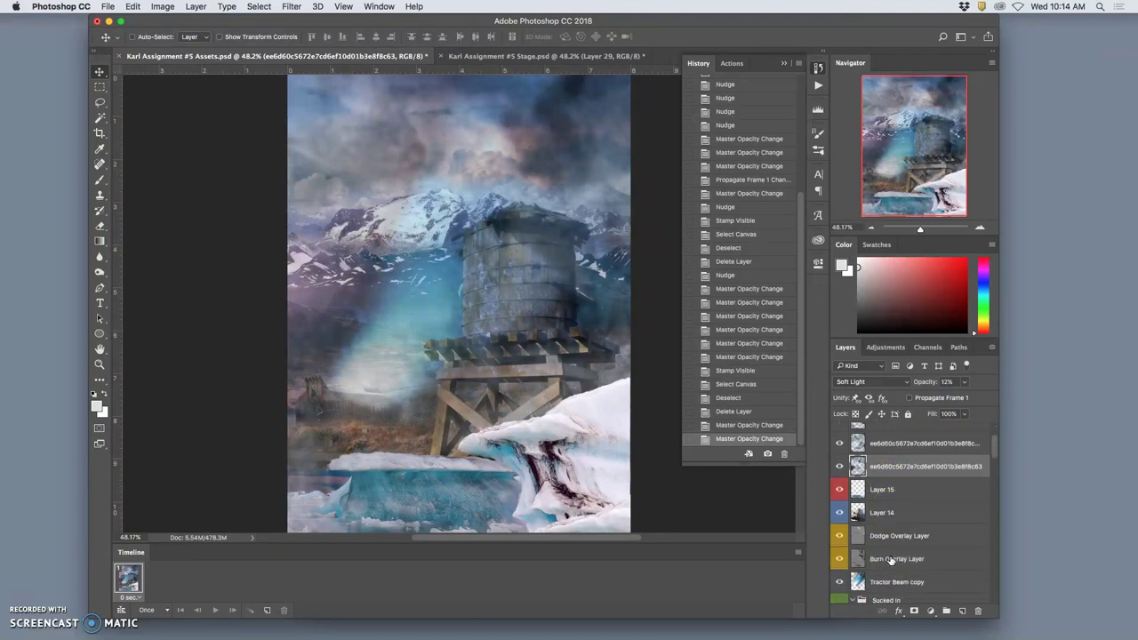
left_click(877, 490)
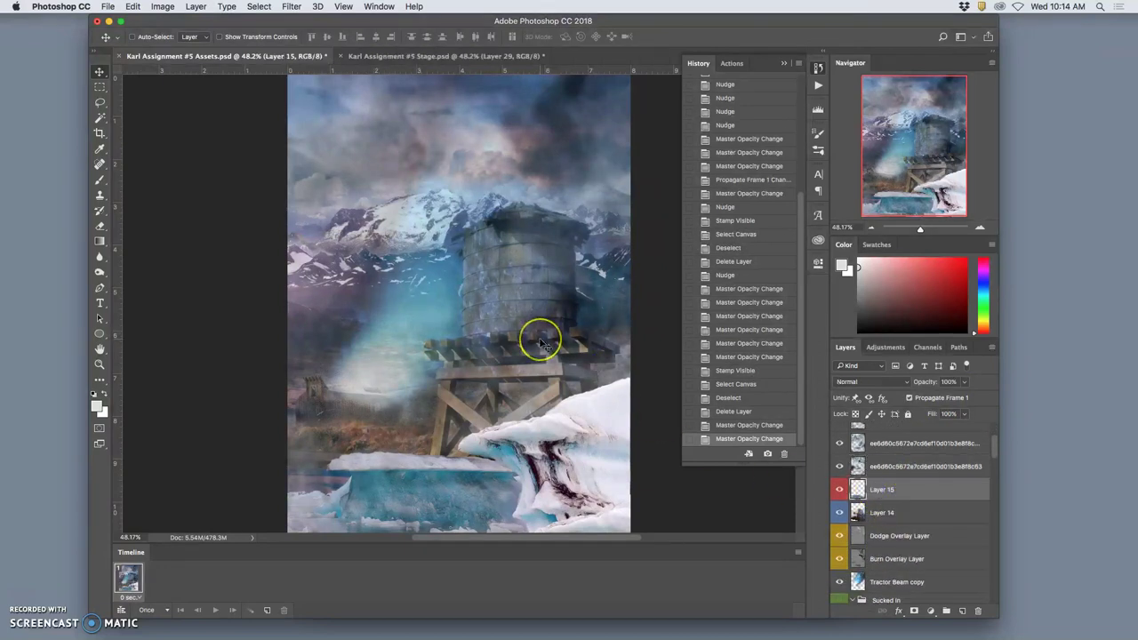
key("Up")
key("super+z")
left_click_drag(542, 345, 887, 460)
scroll(887, 461, "up", 4)
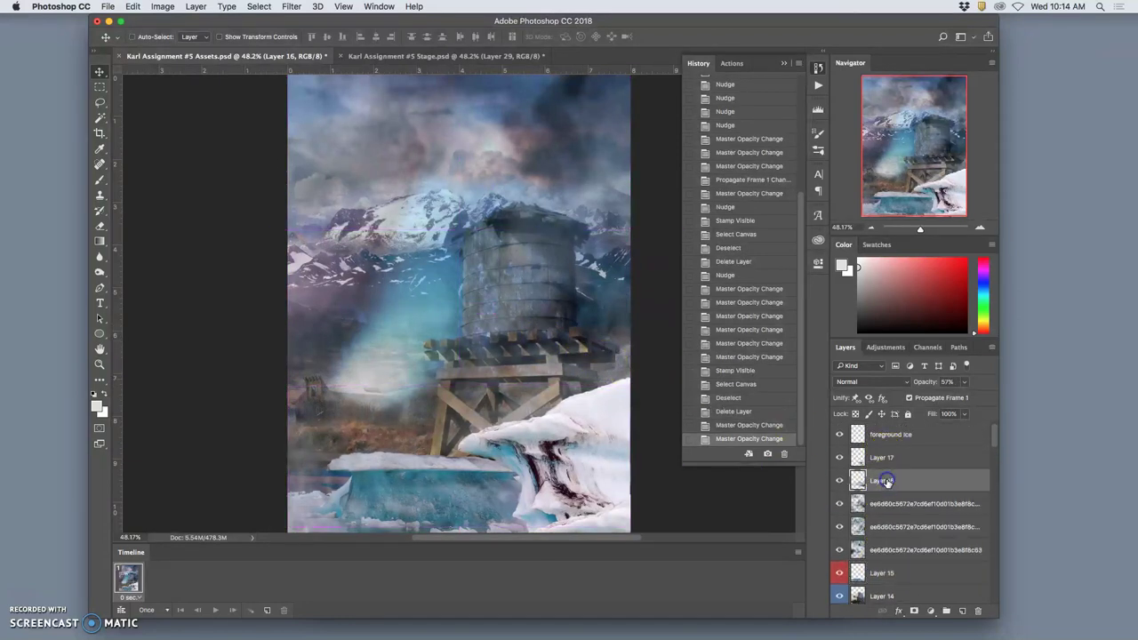